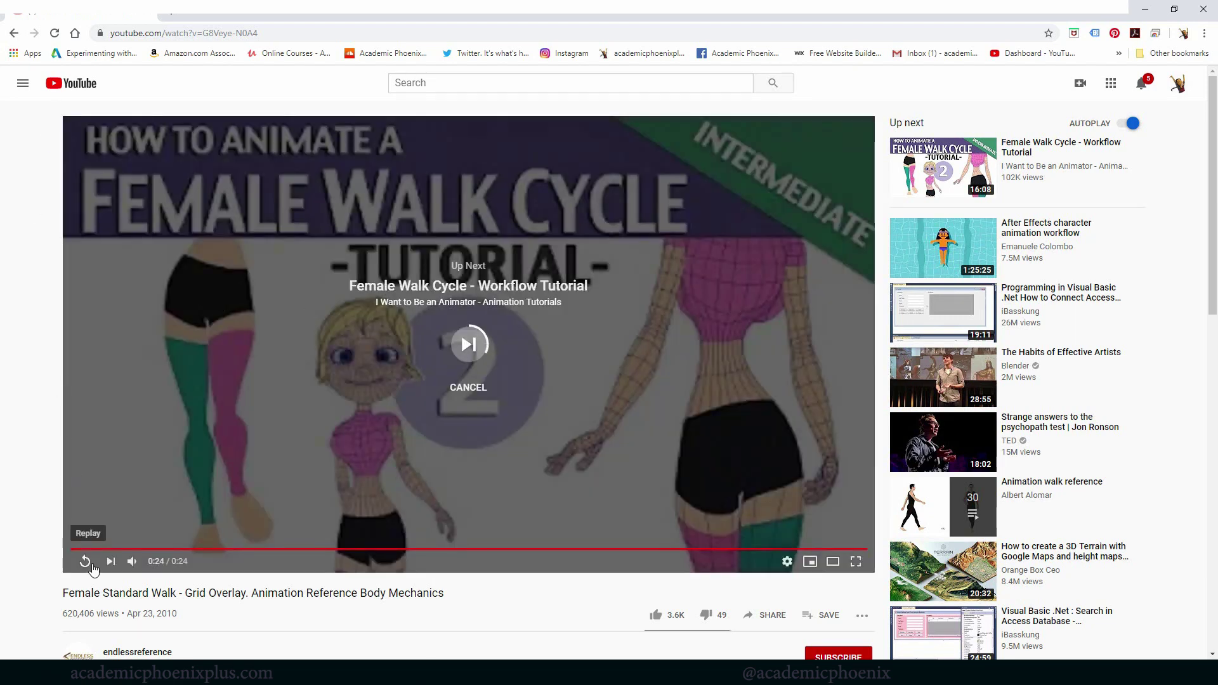
# Step: Play the walk reference video through, pausing and resuming it, then restart it
pyautogui.click(85, 561)
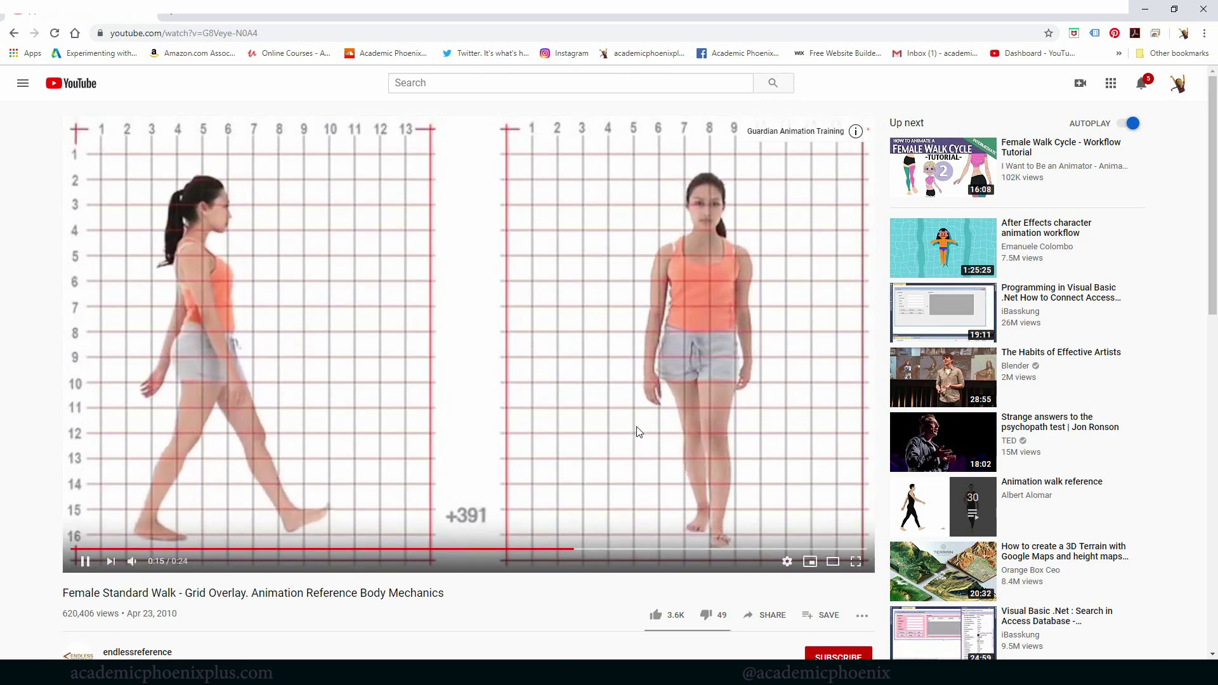
pyautogui.click(85, 561)
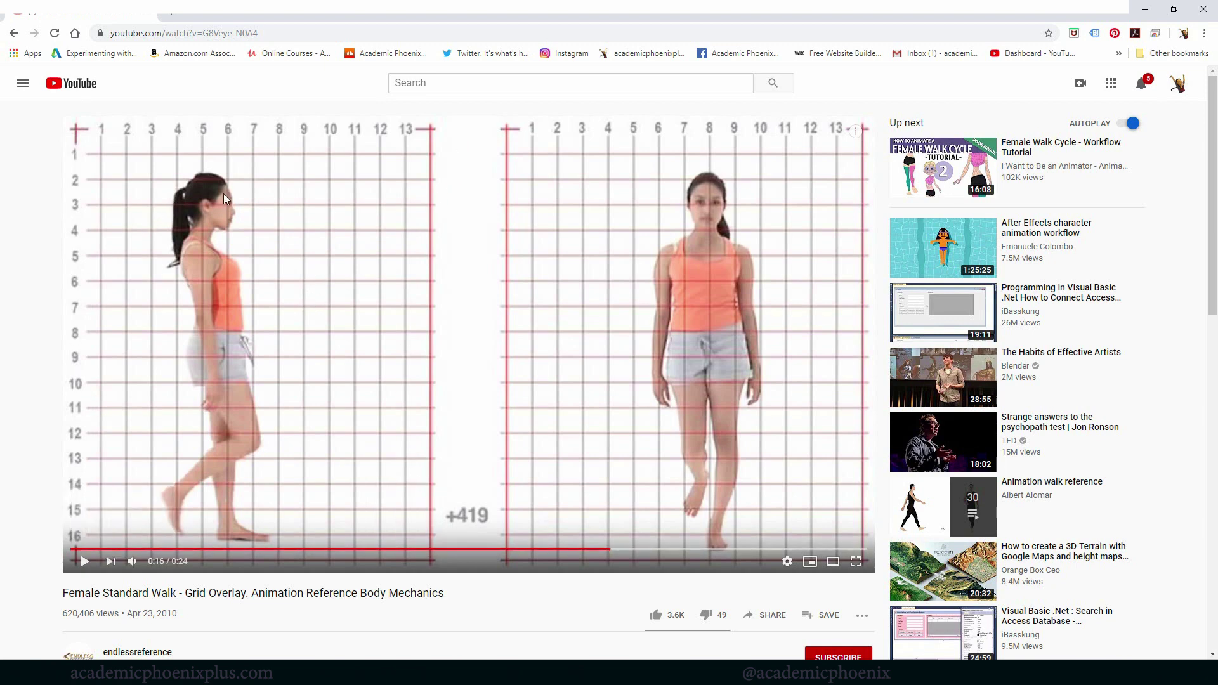
pyautogui.click(85, 562)
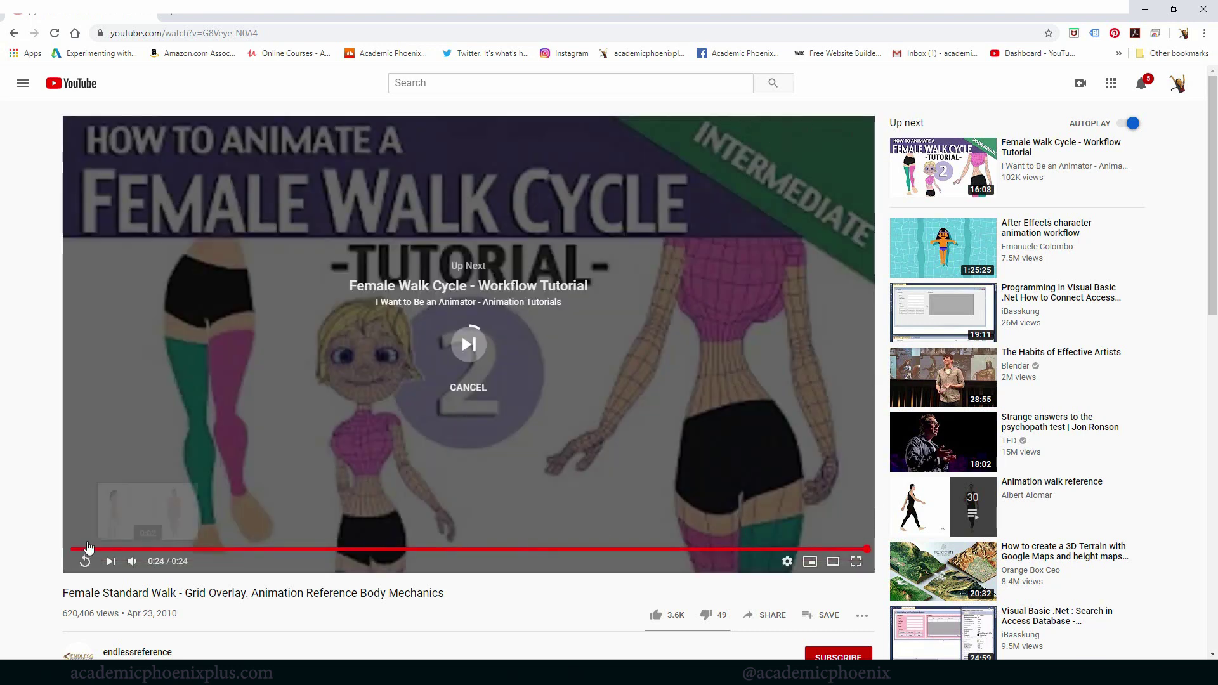
pyautogui.click(85, 560)
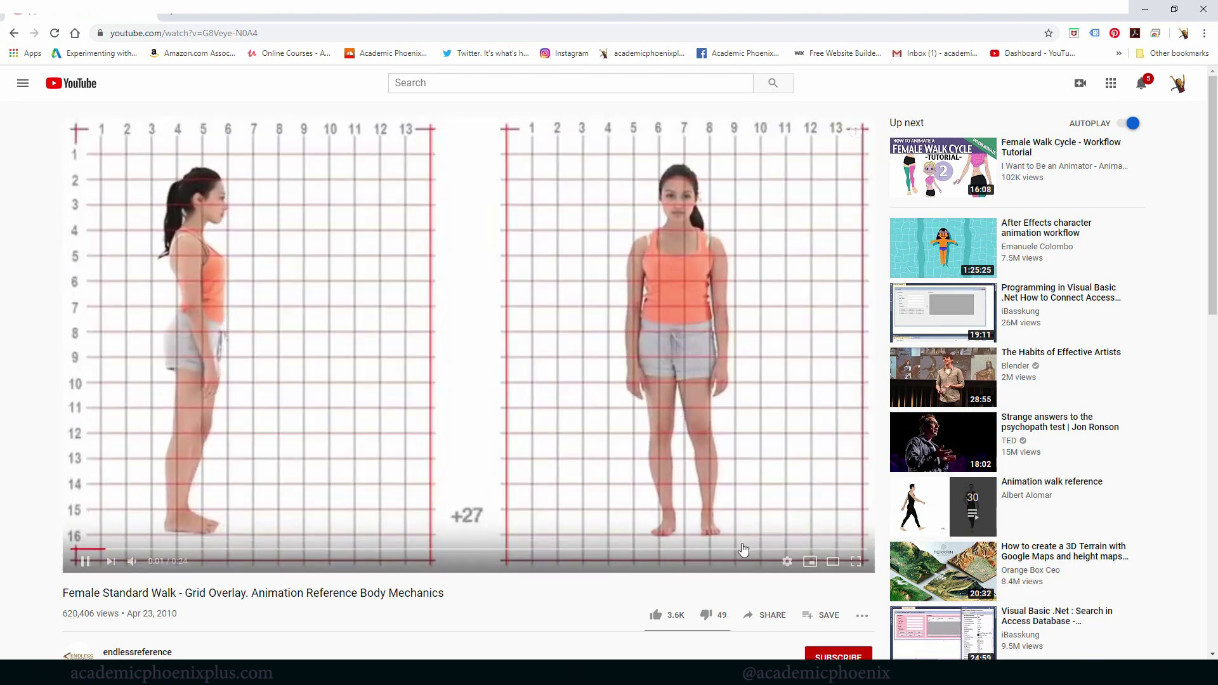
# Step: Turn on Loop in the video player's context menu so the walk clip repeats
pyautogui.click(787, 562)
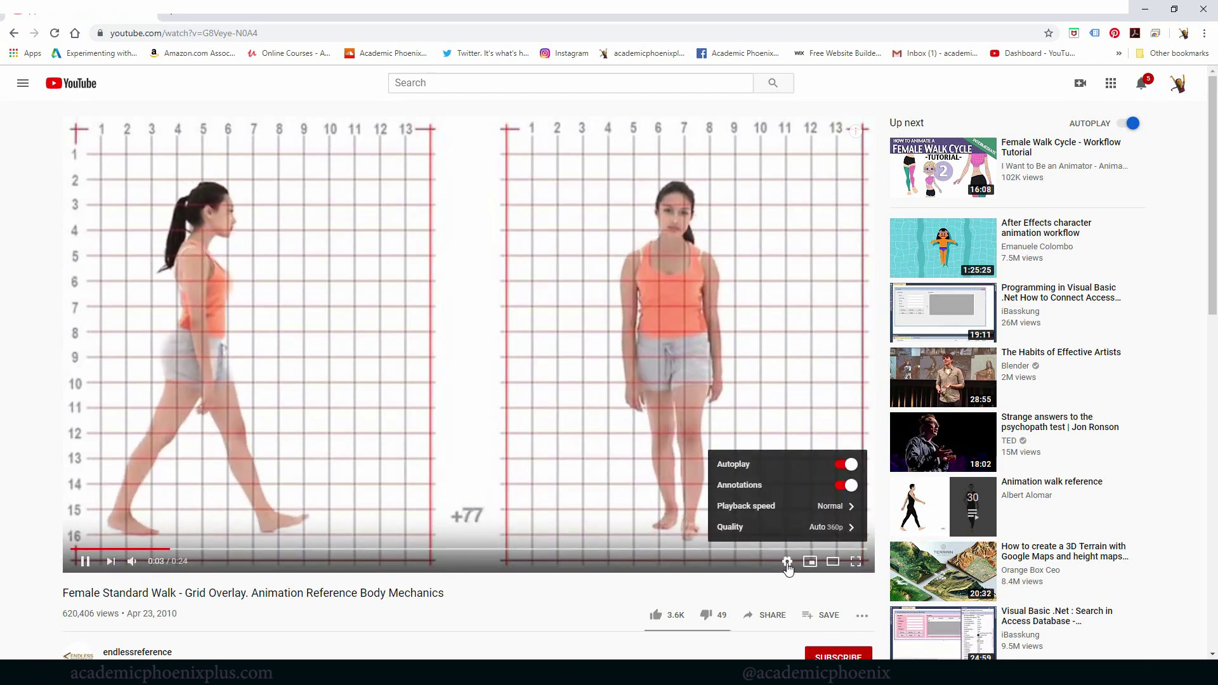
pyautogui.rightClick(643, 409)
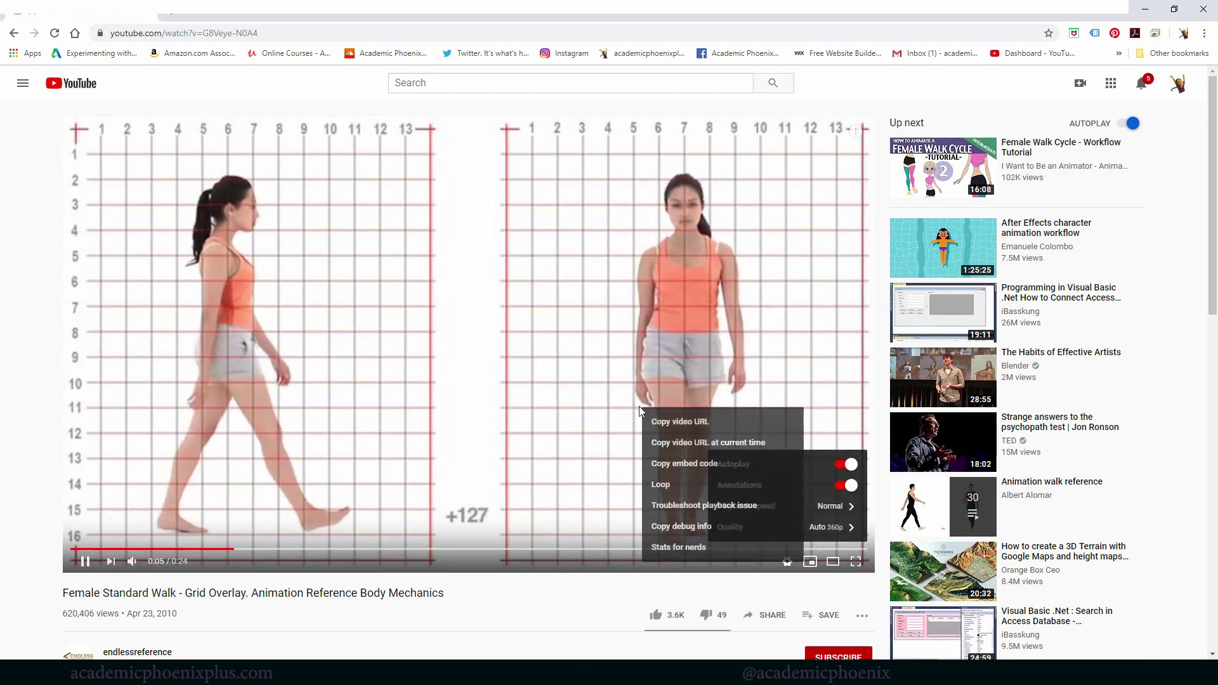
pyautogui.click(658, 494)
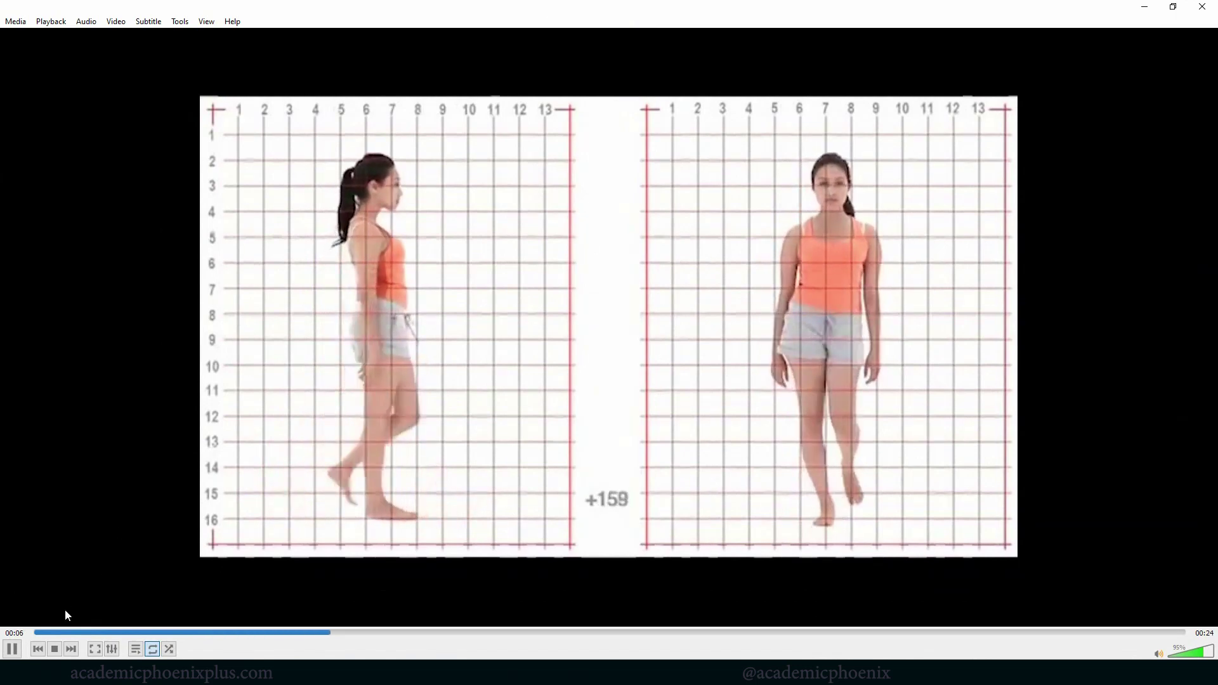
# Step: Pause and resume the VLC walk clip, then launch Adobe Media Encoder via Windows search 'enc'
pyautogui.press('space')
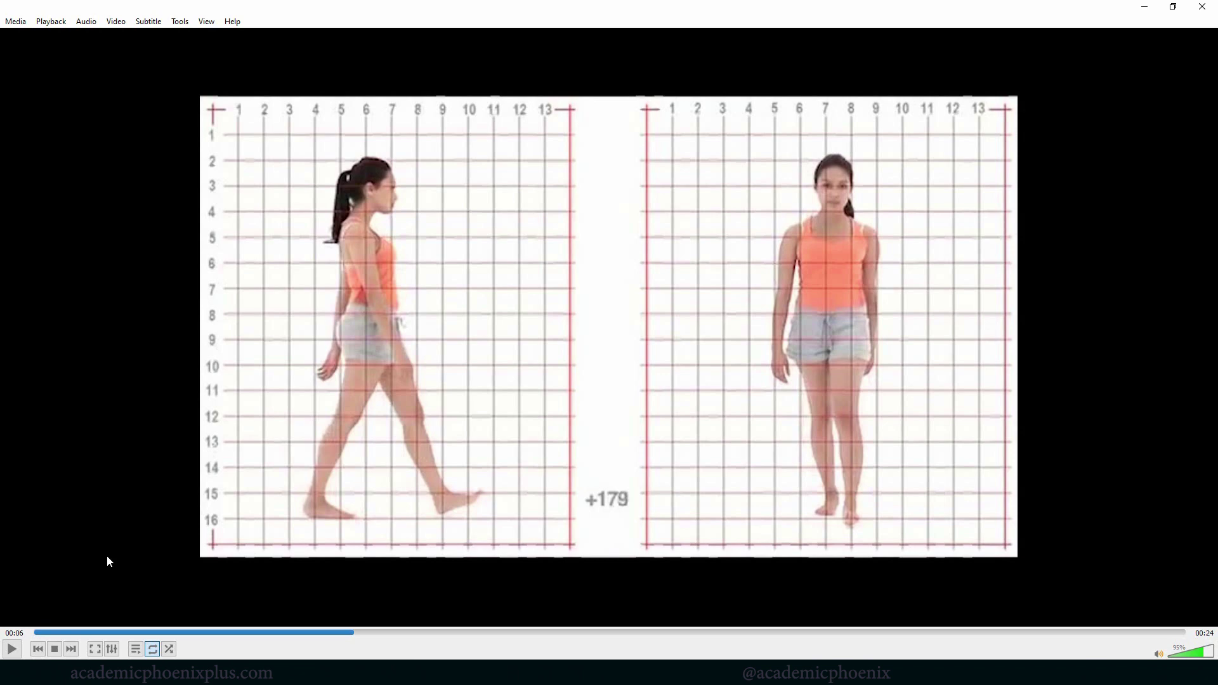
pyautogui.click(13, 650)
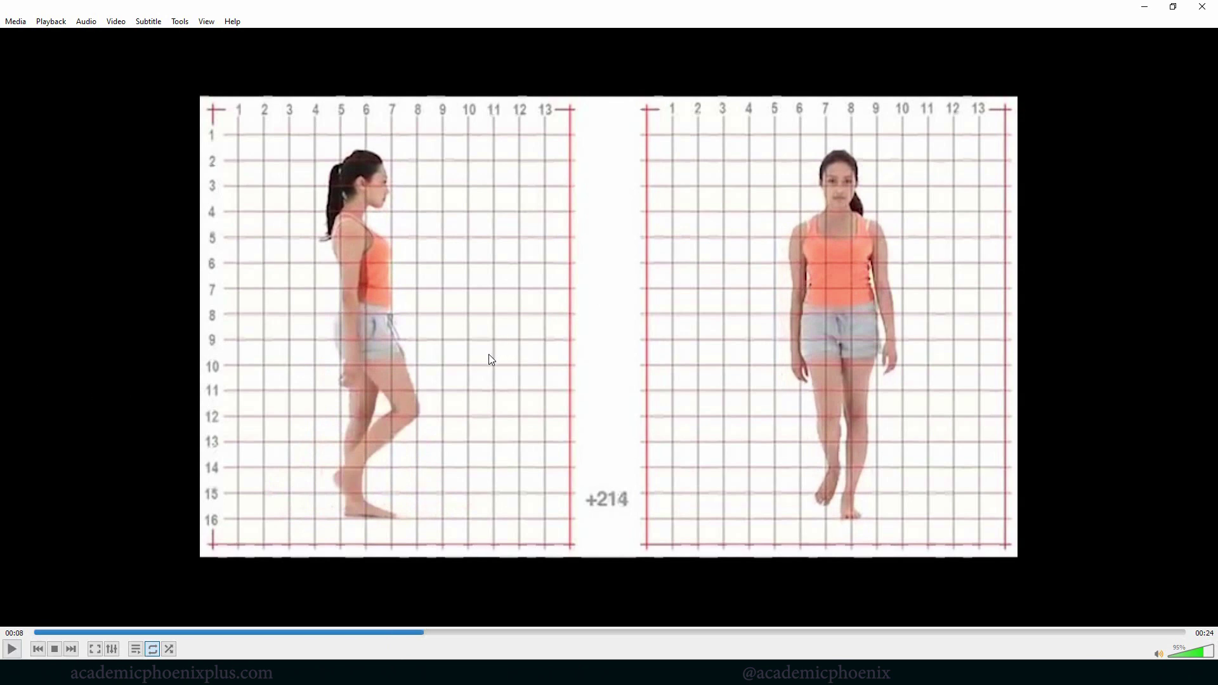
pyautogui.press('super')
pyautogui.write('enc')
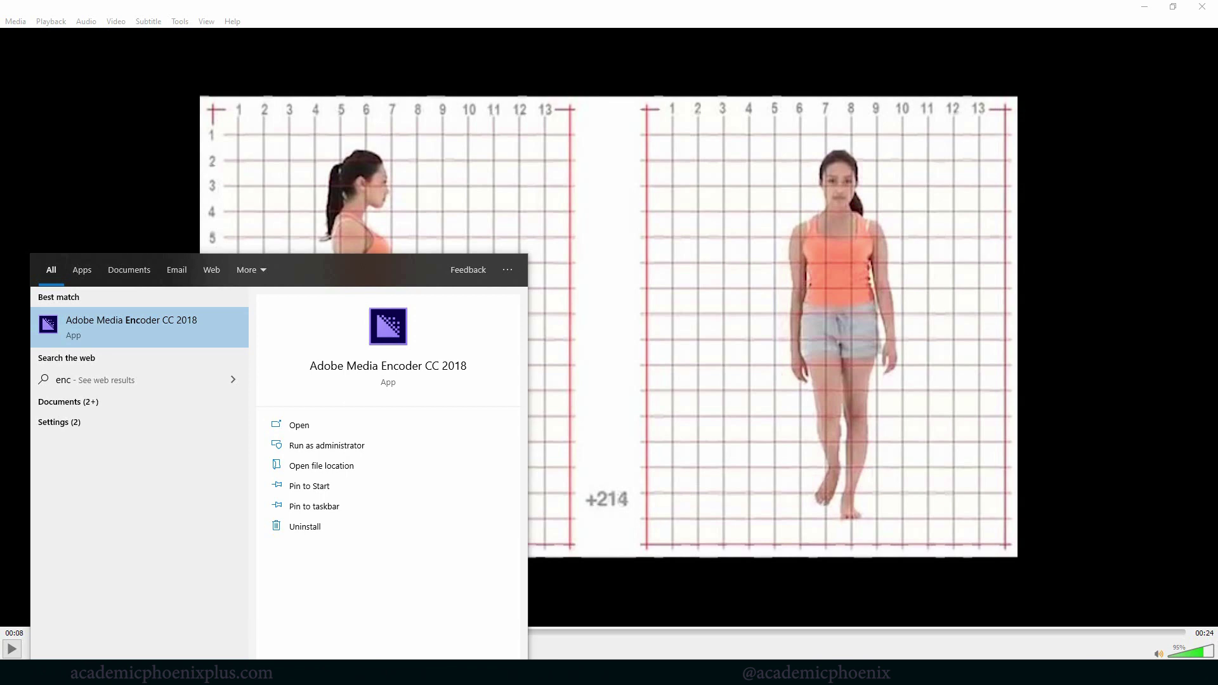
pyautogui.press('Return')
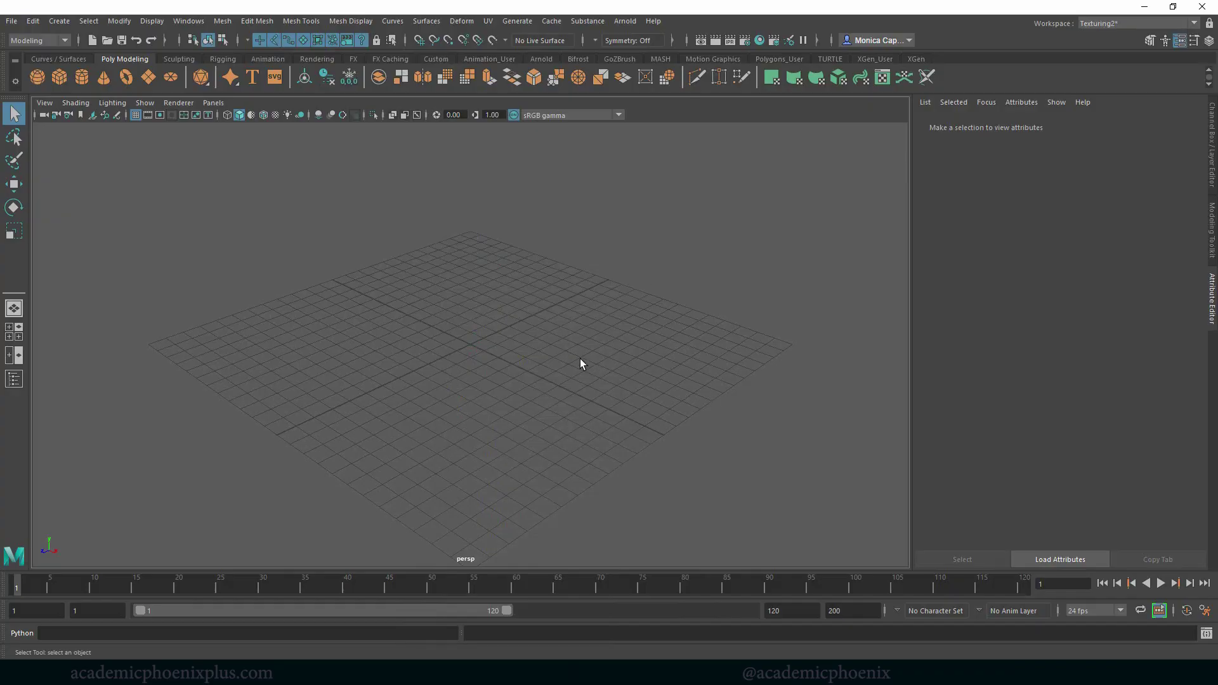
# Step: Create the Maya project FemaleWalkCYcle in E:/3D_projects from the Project Window
pyautogui.click(13, 22)
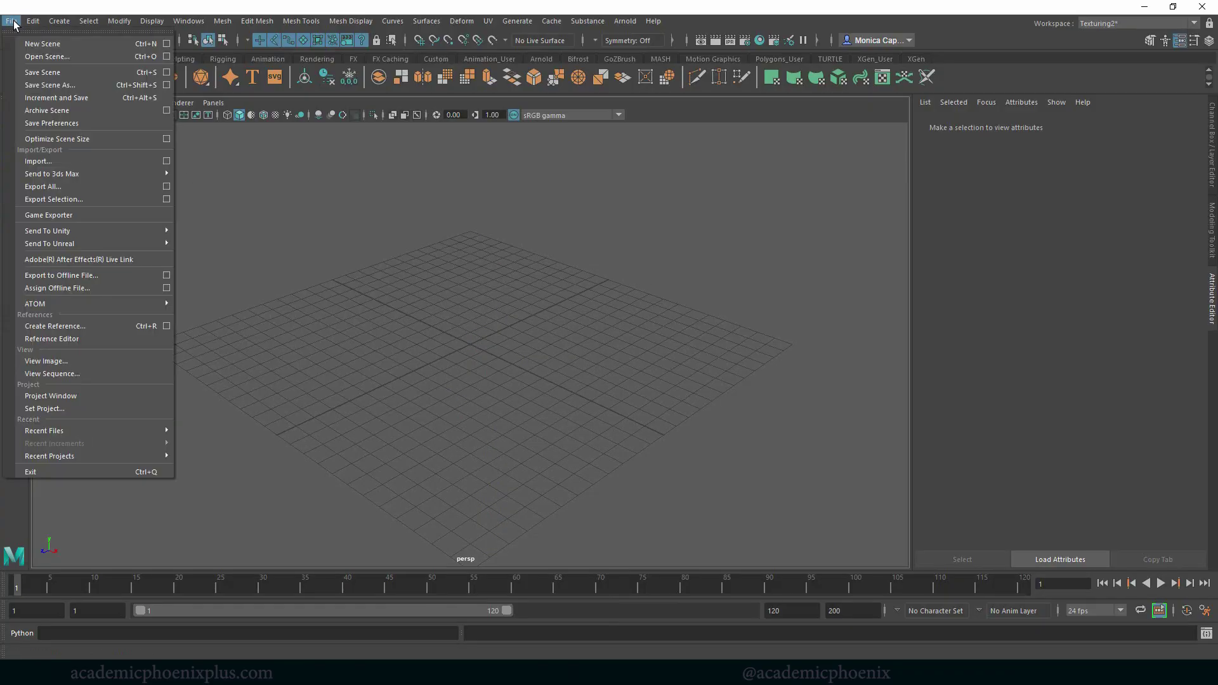
pyautogui.click(63, 394)
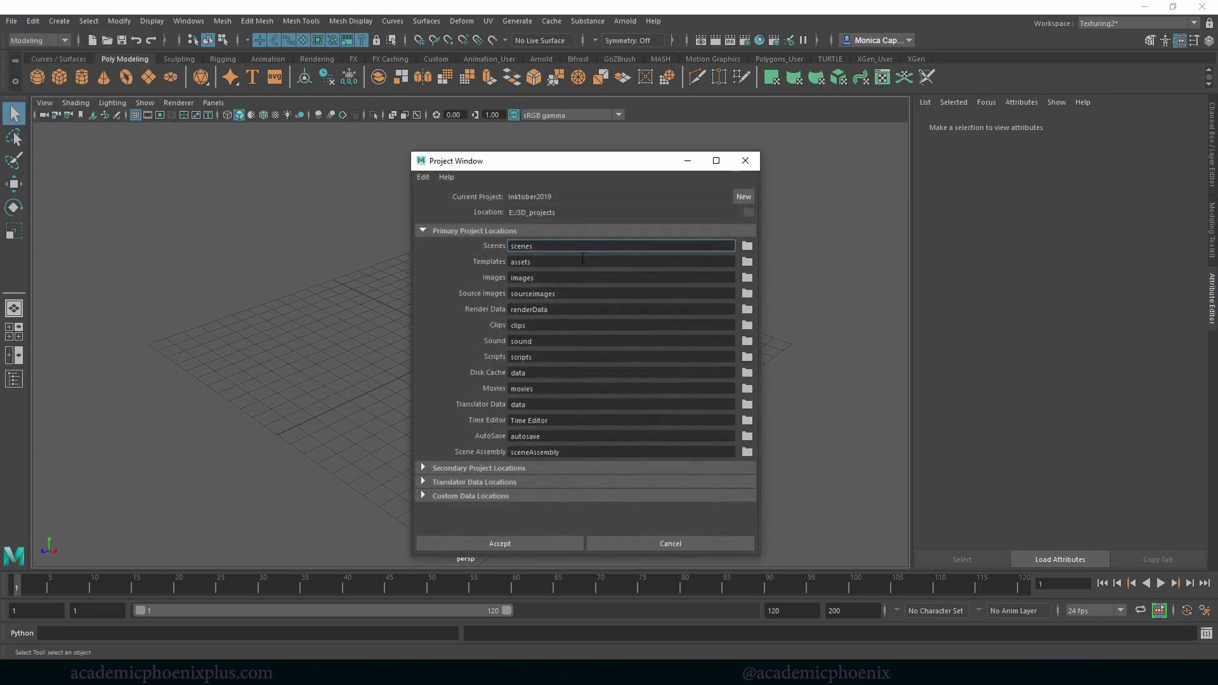
pyautogui.click(744, 195)
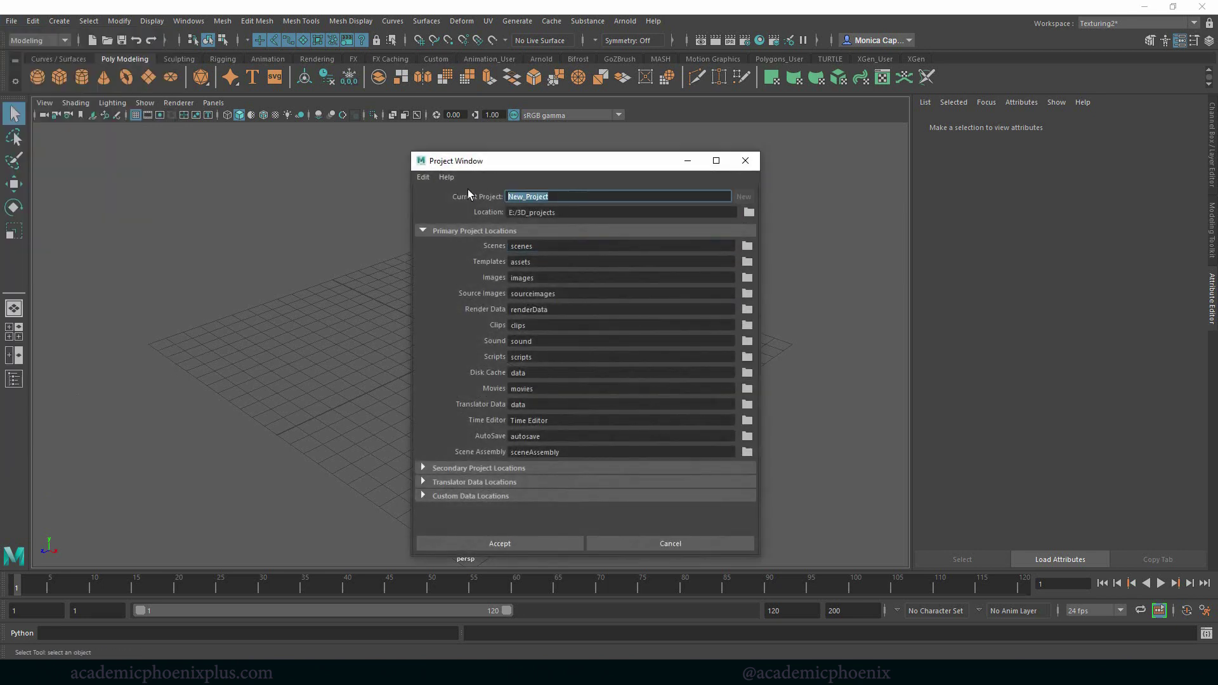
pyautogui.write('FemaleWalkCYcle')
pyautogui.press('Tab')
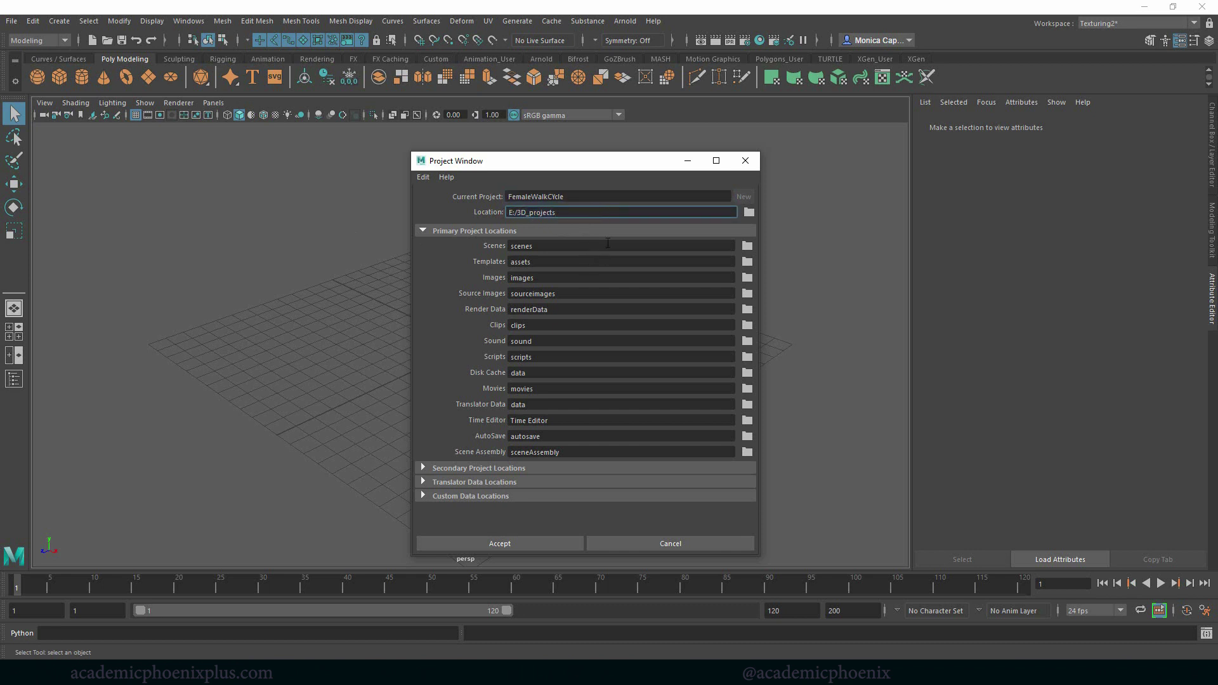
pyautogui.click(494, 543)
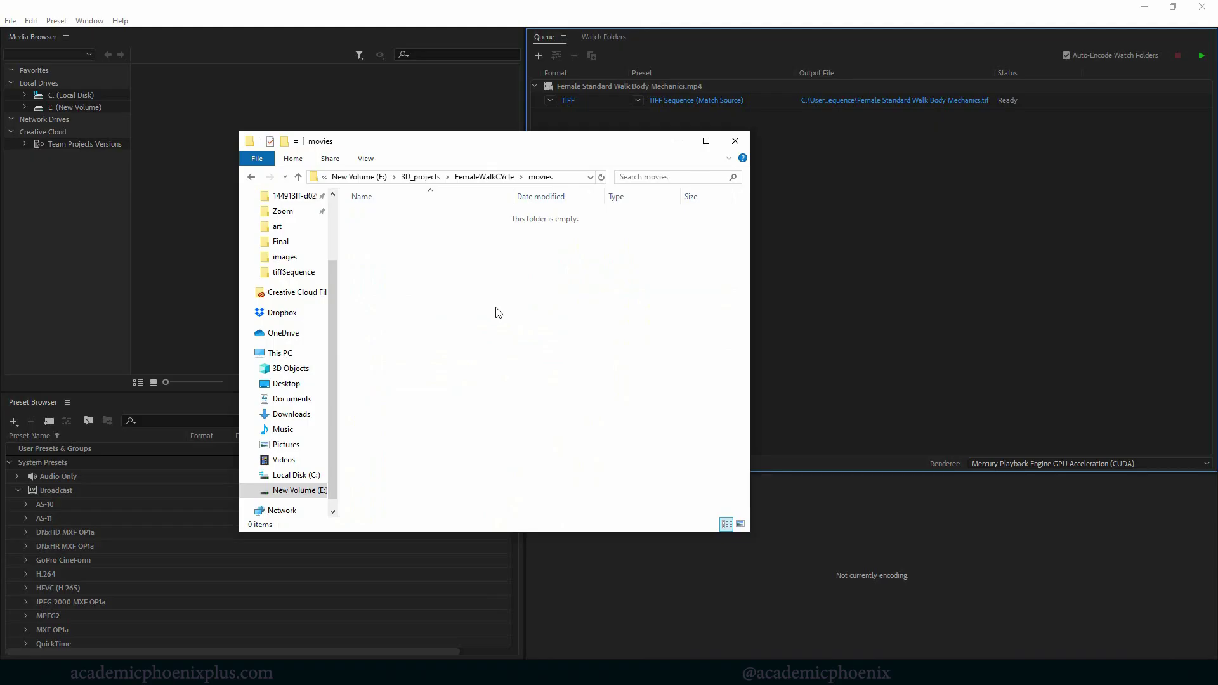
# Step: Paste Female Standard Walk Body Mechanics.mp4 into the project's movies folder and drag it into Media Encoder's queue
pyautogui.hotkey('ctrl', 'v')
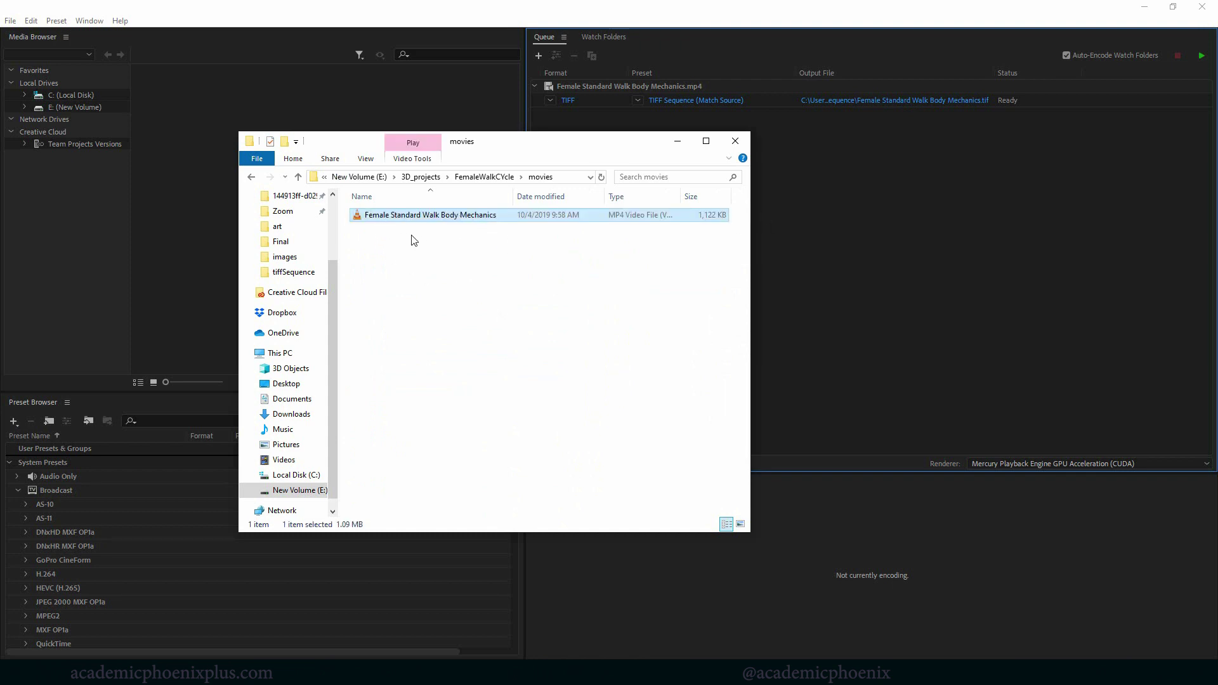
pyautogui.click(561, 177)
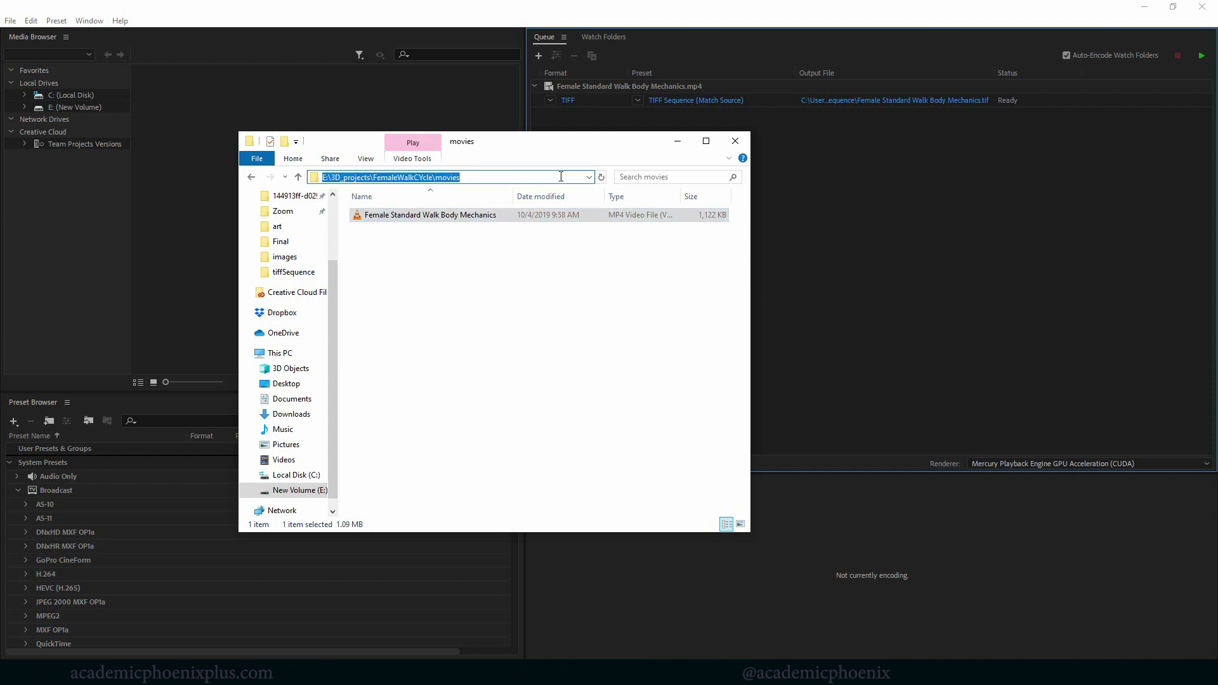
pyautogui.click(463, 264)
pyautogui.click(485, 177)
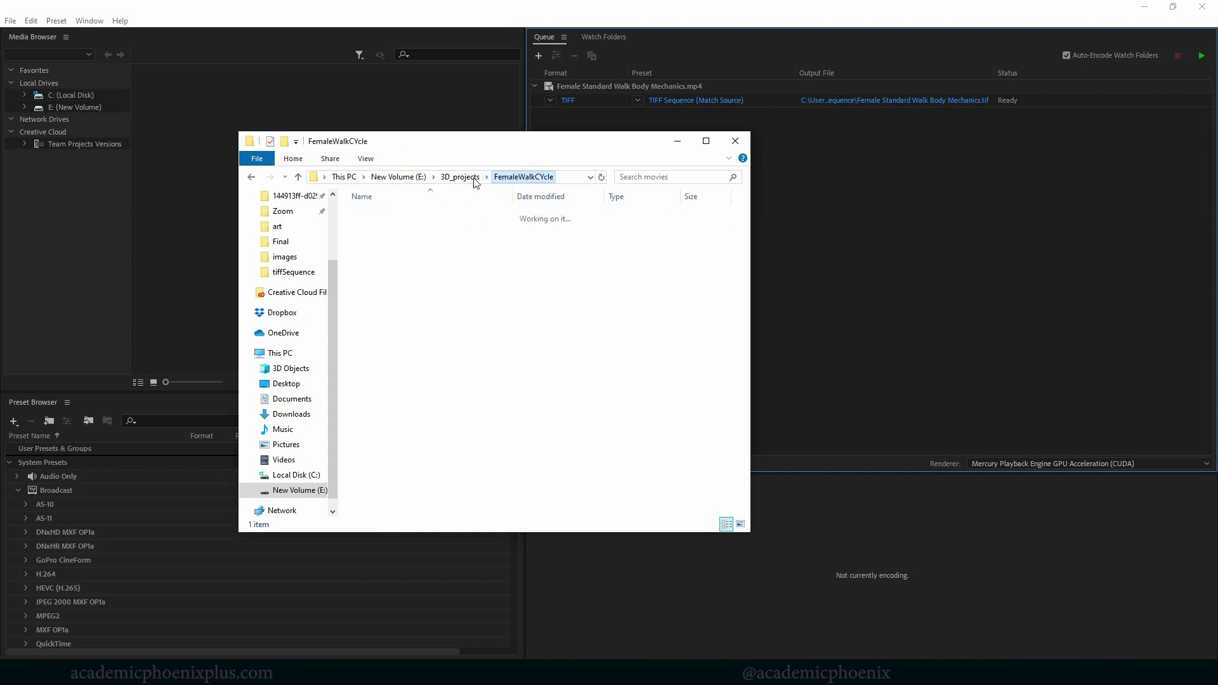
pyautogui.doubleClick(387, 298)
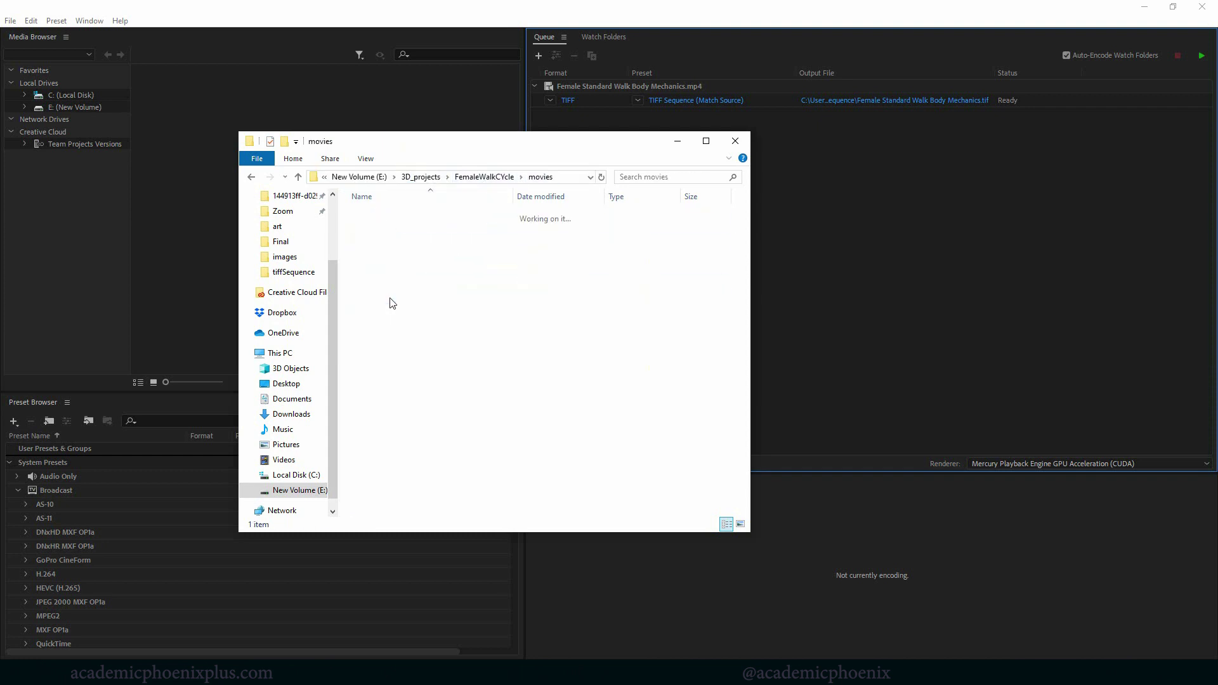
pyautogui.click(401, 254)
pyautogui.click(886, 273)
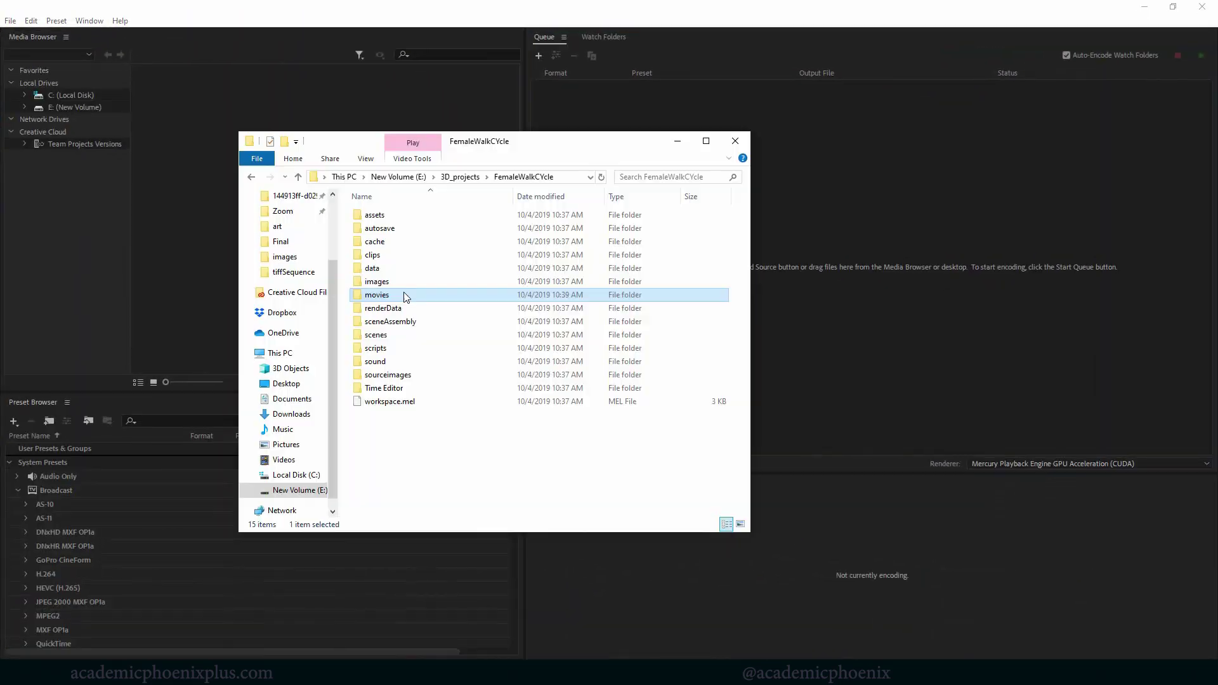
pyautogui.doubleClick(407, 293)
pyautogui.moveTo(462, 237); pyautogui.dragTo(835, 185)
pyautogui.click(677, 141)
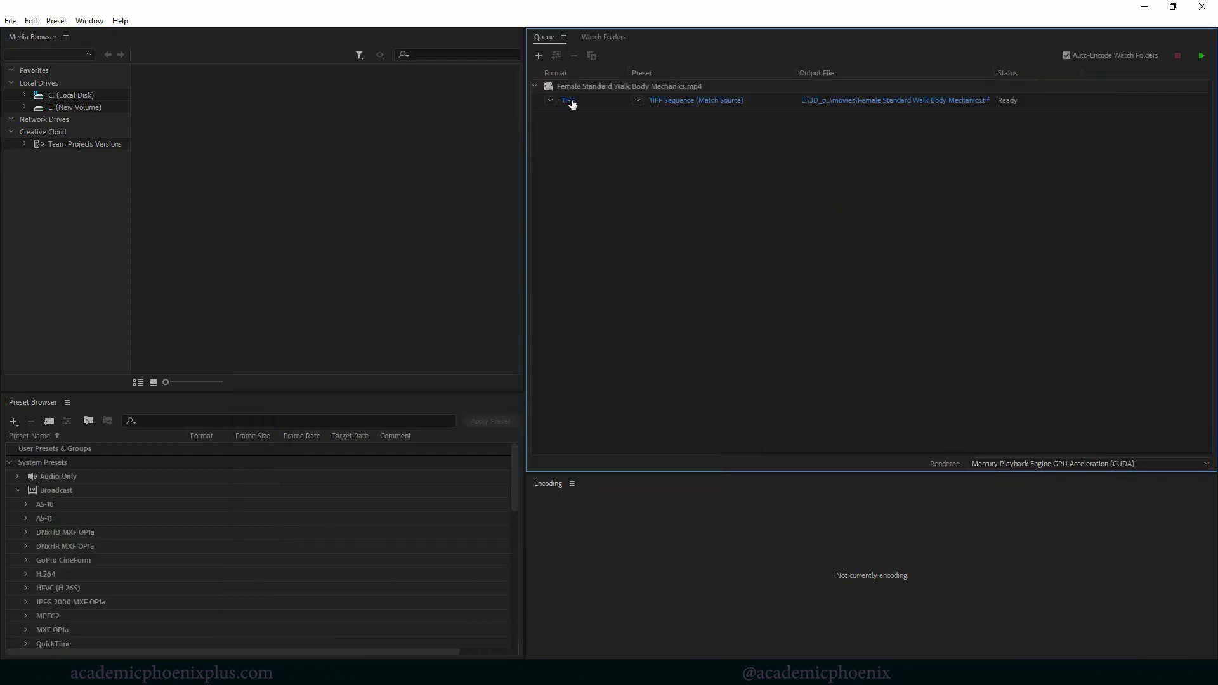
# Step: Keep TIFF as the export format and set the output folder to movies\TiffSequence
pyautogui.click(550, 101)
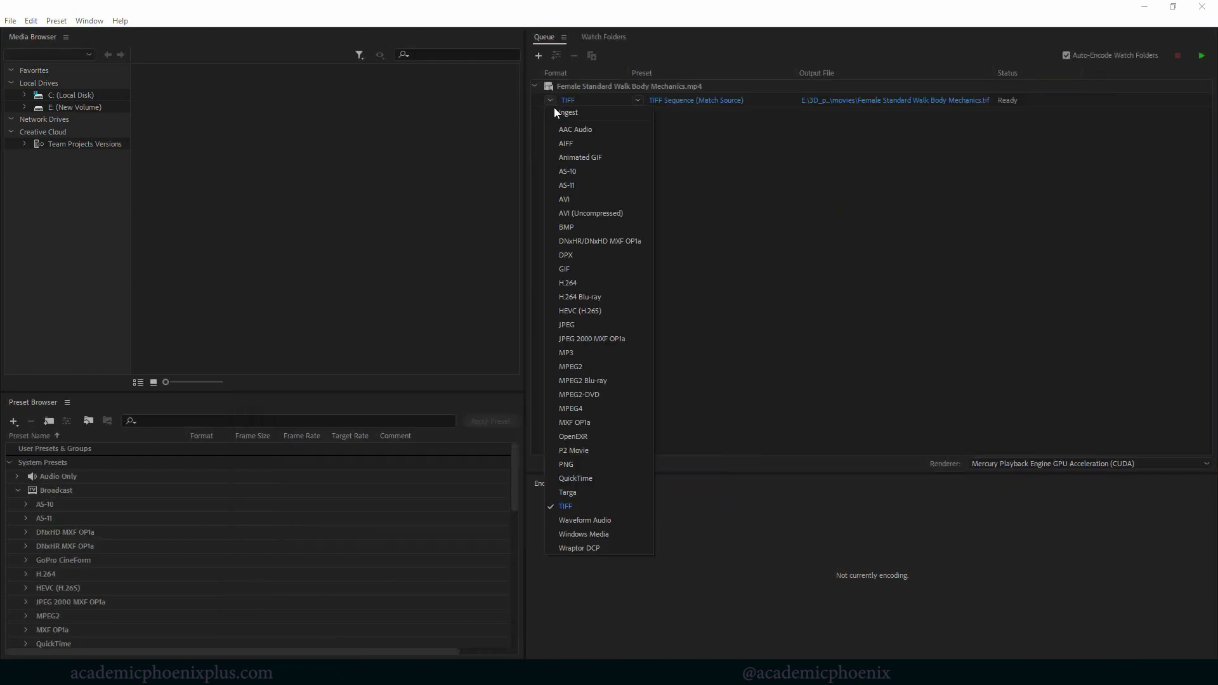
pyautogui.click(573, 507)
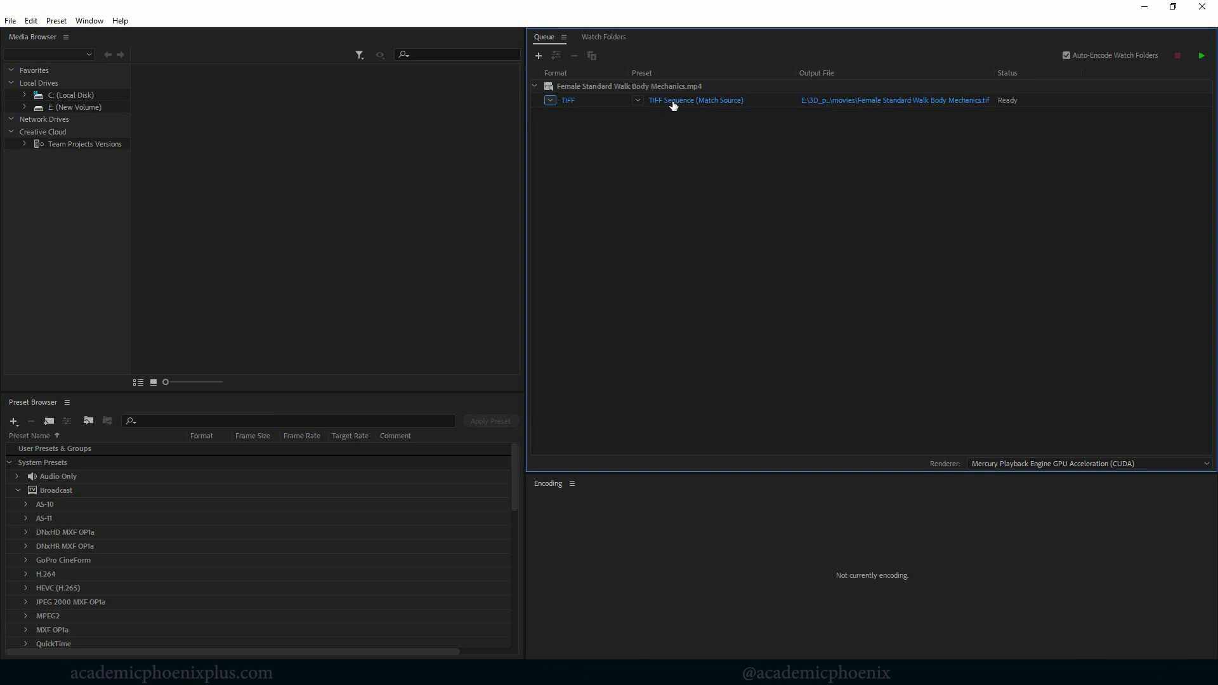
pyautogui.click(878, 101)
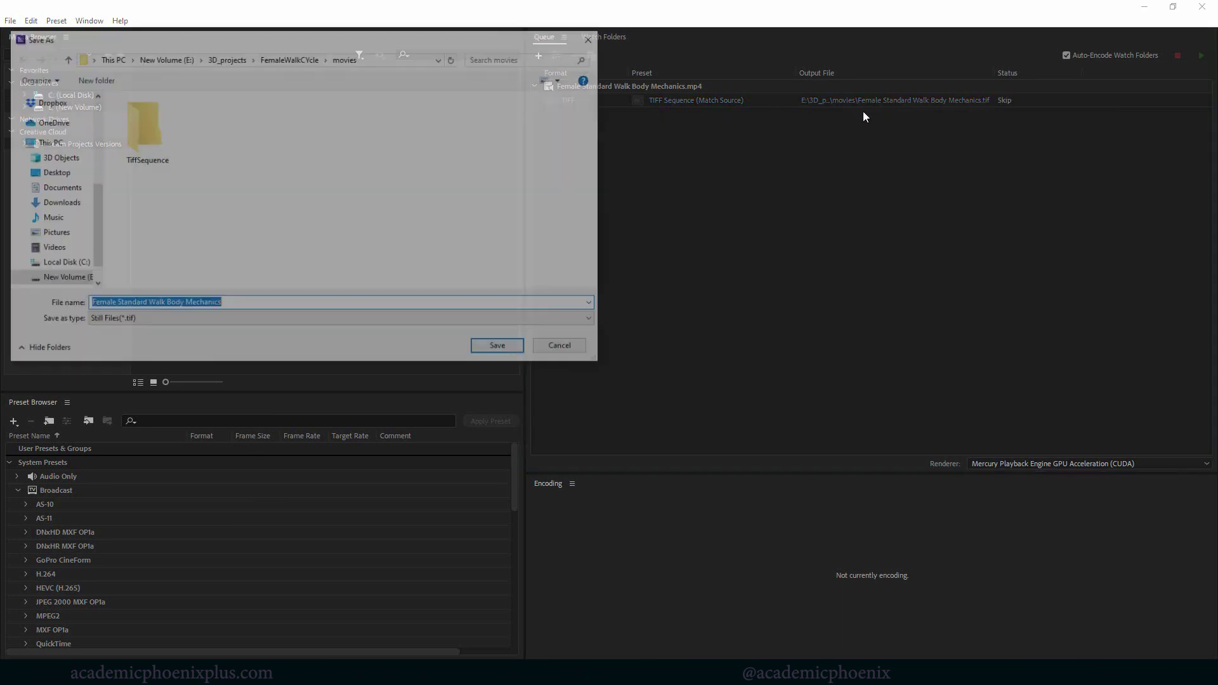
pyautogui.click(279, 177)
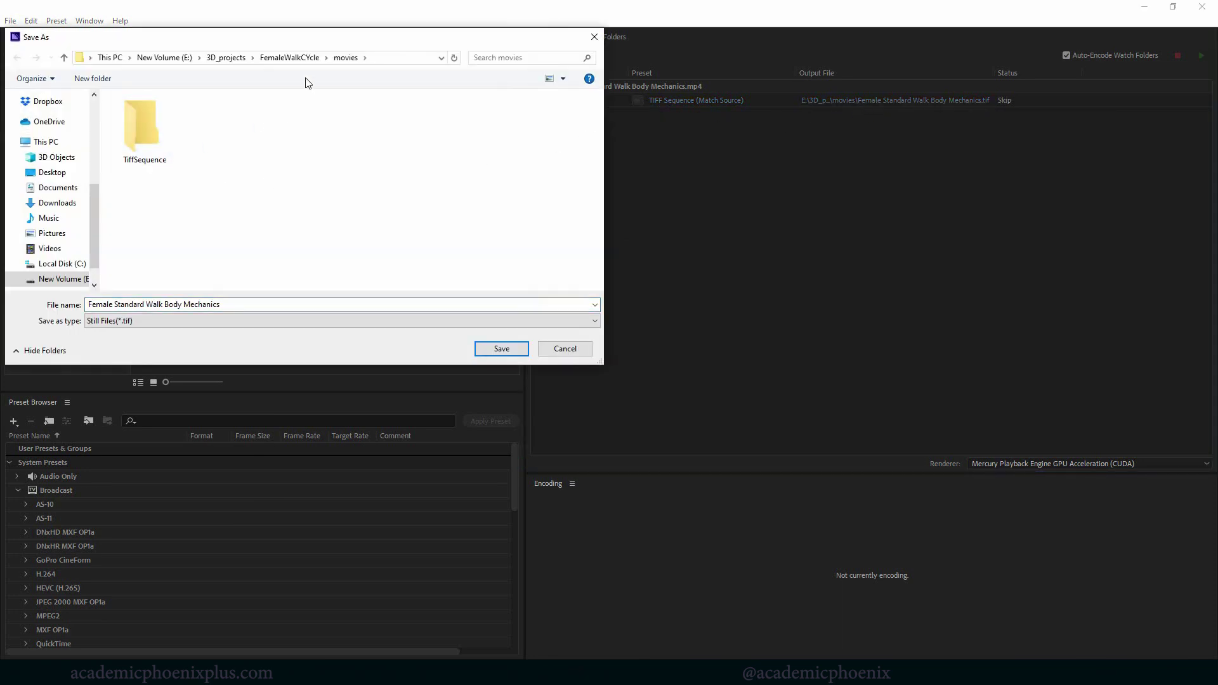
pyautogui.click(289, 57)
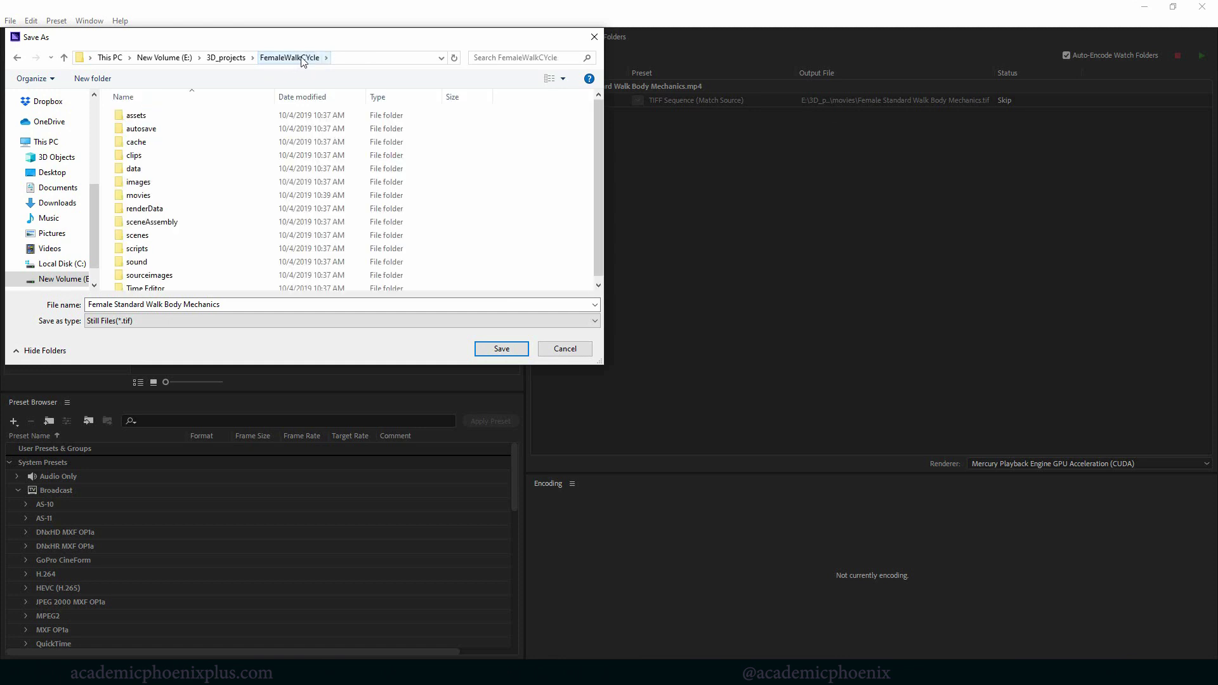
pyautogui.click(168, 196)
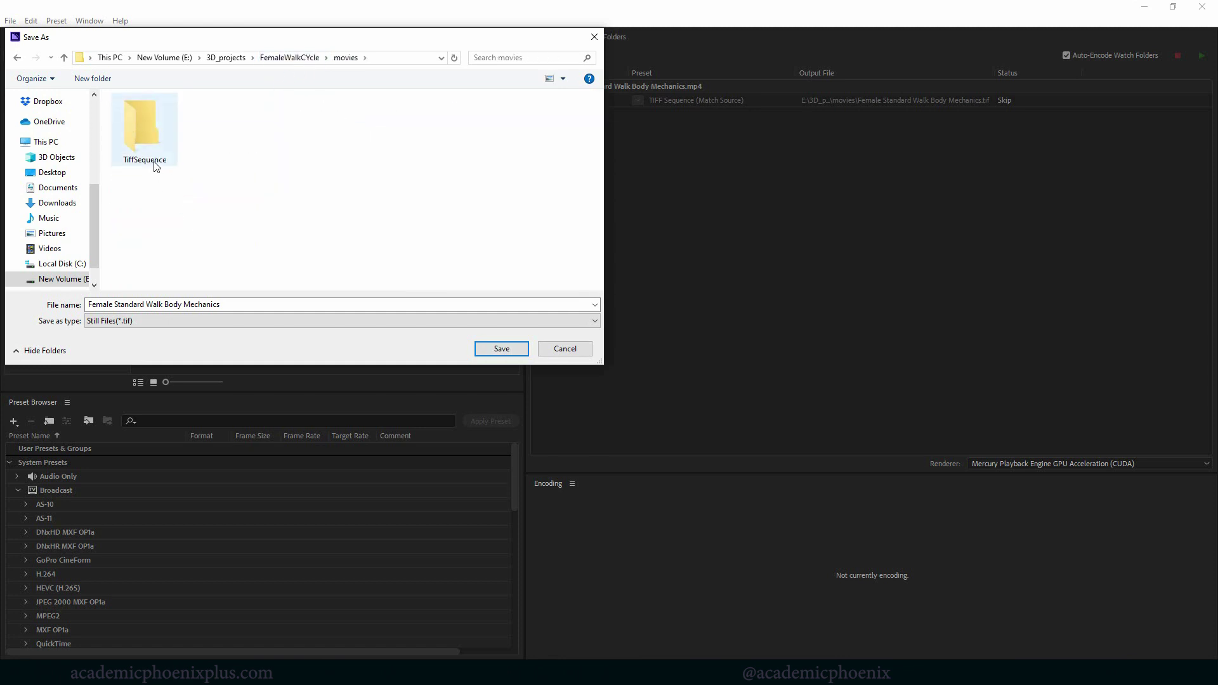
pyautogui.doubleClick(157, 166)
# Step: Name the TIFF output FemaleWalkCycle, without the underscore, and save it
pyautogui.click(286, 306)
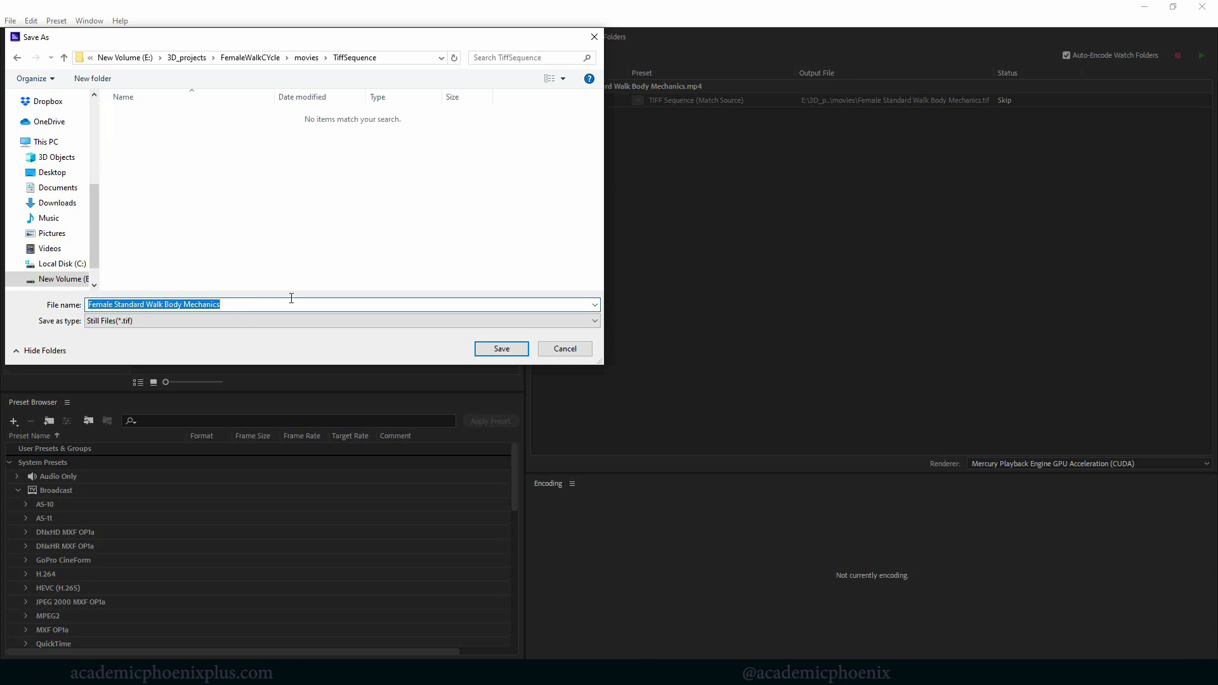
pyautogui.write('FemaleWalkCycle')
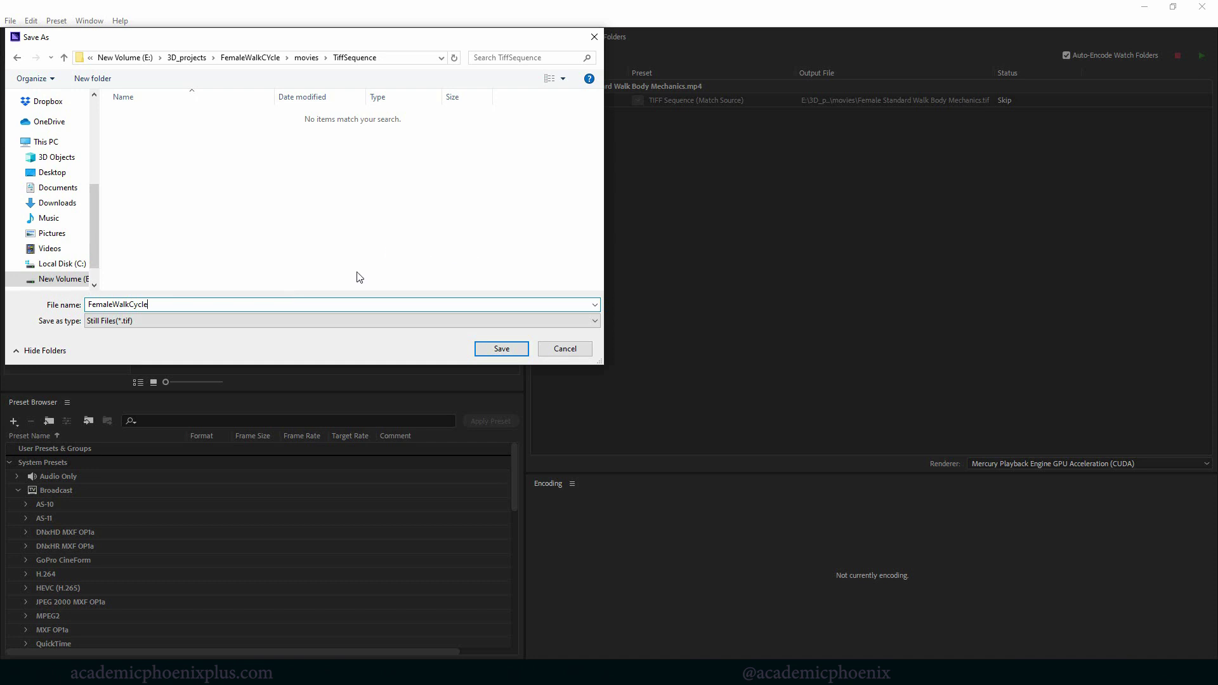
pyautogui.click(130, 304)
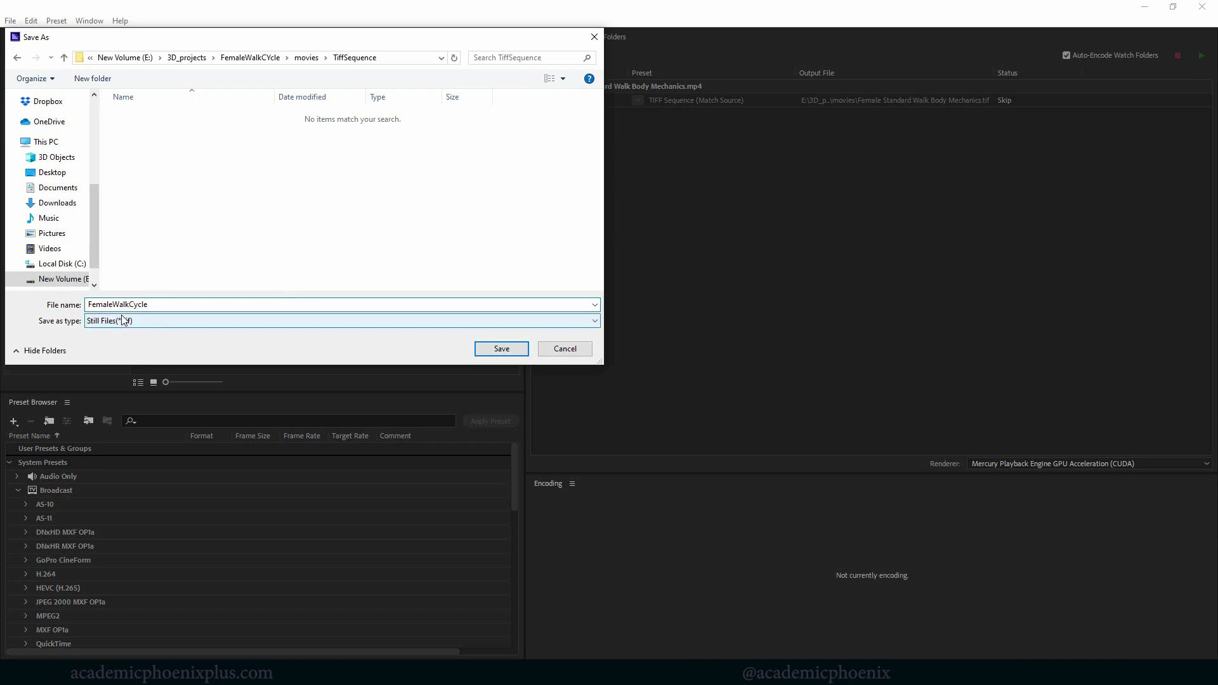
pyautogui.press('BackSpace')
pyautogui.doubleClick(194, 305)
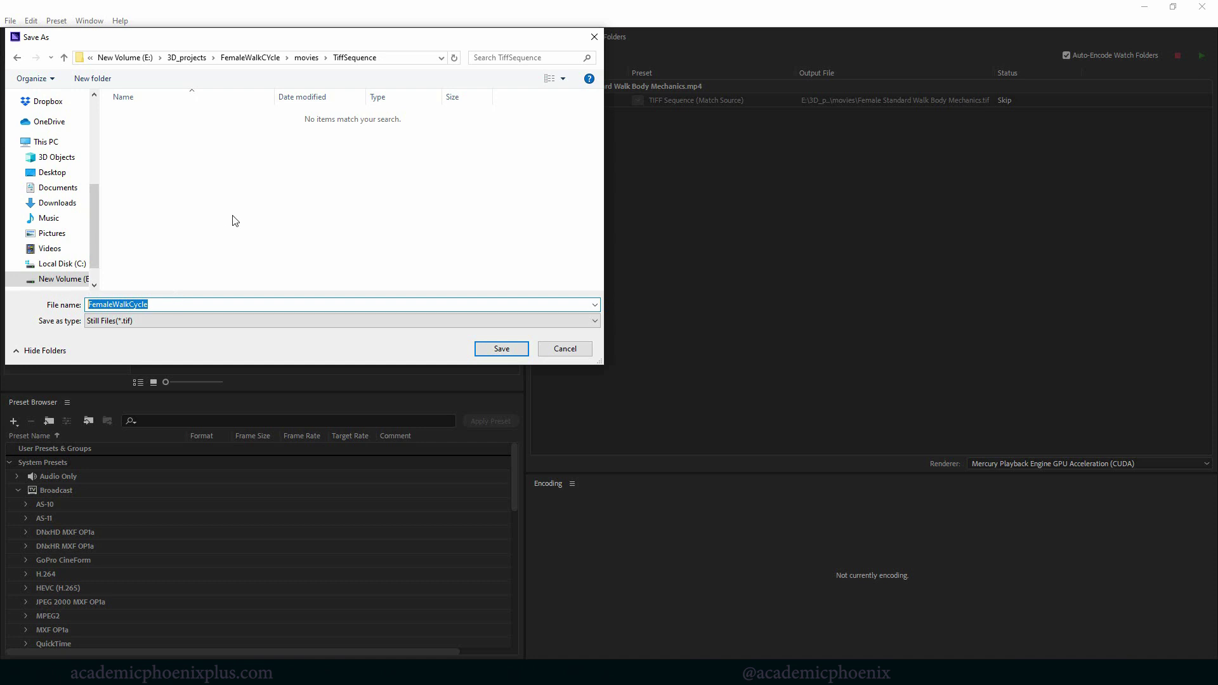
pyautogui.click(143, 305)
pyautogui.click(505, 355)
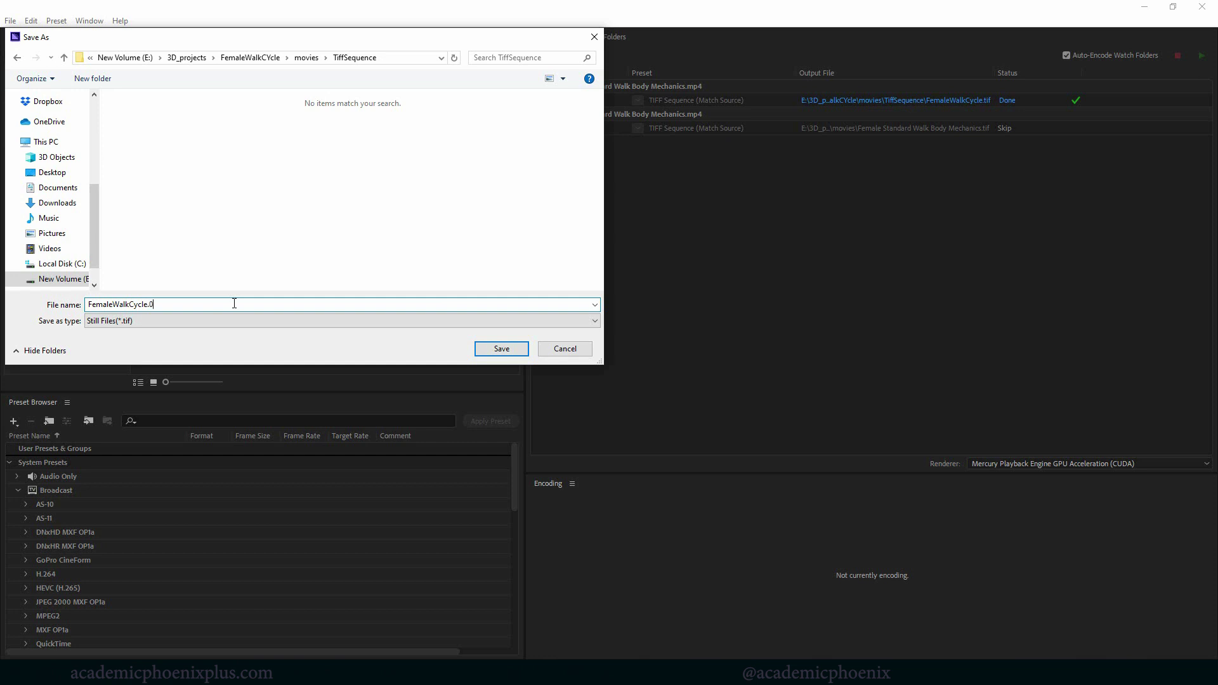
# Step: Start the Media Encoder queue and preview the exported FemaleWalkCycle TIFF frames in Photo Viewer
pyautogui.click(498, 350)
pyautogui.click(1203, 56)
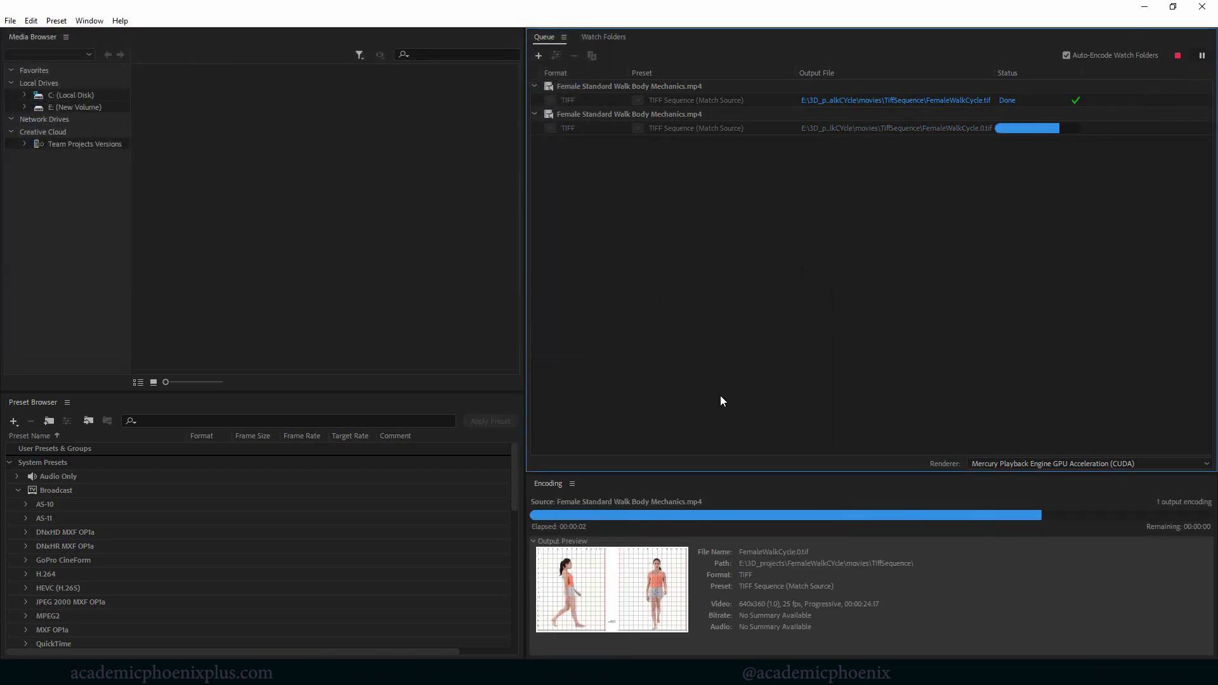
pyautogui.moveTo(327, 672)
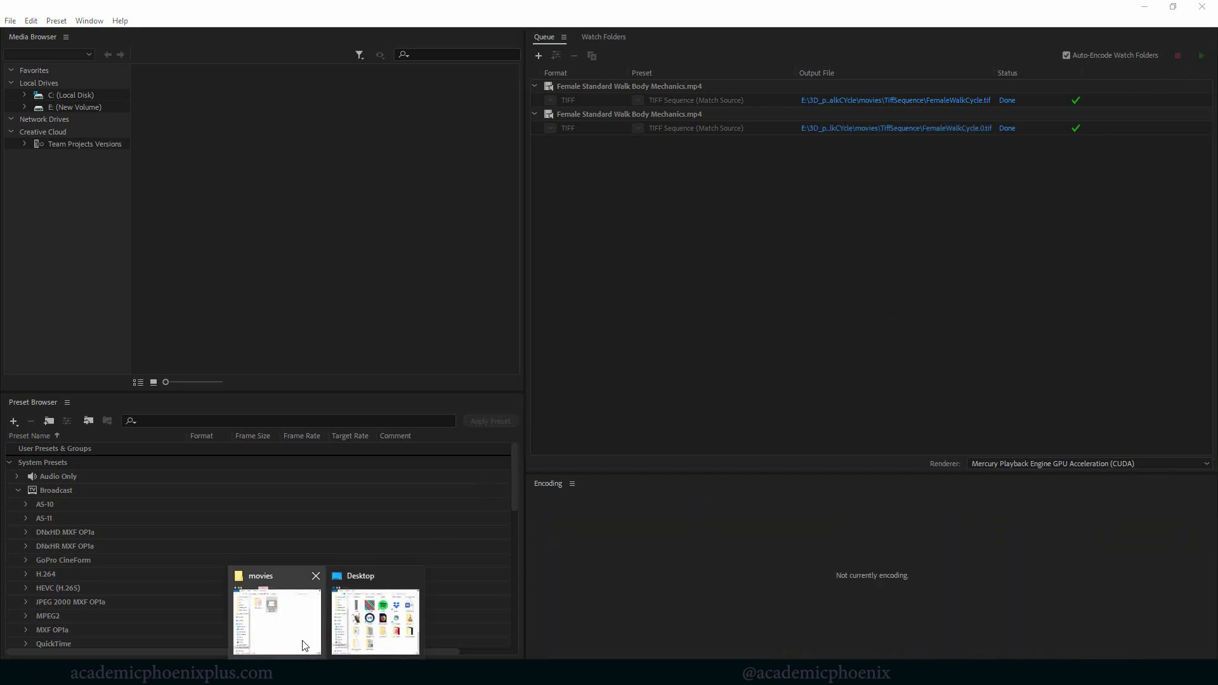
pyautogui.click(276, 615)
pyautogui.doubleClick(370, 249)
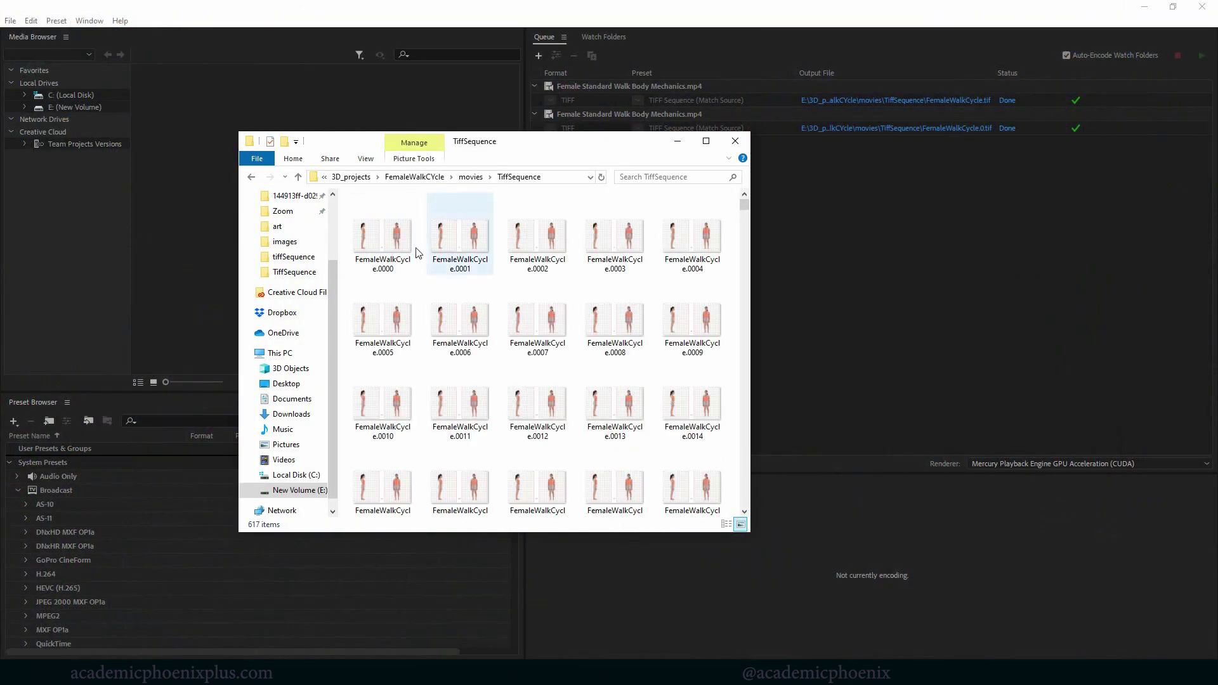
pyautogui.doubleClick(370, 249)
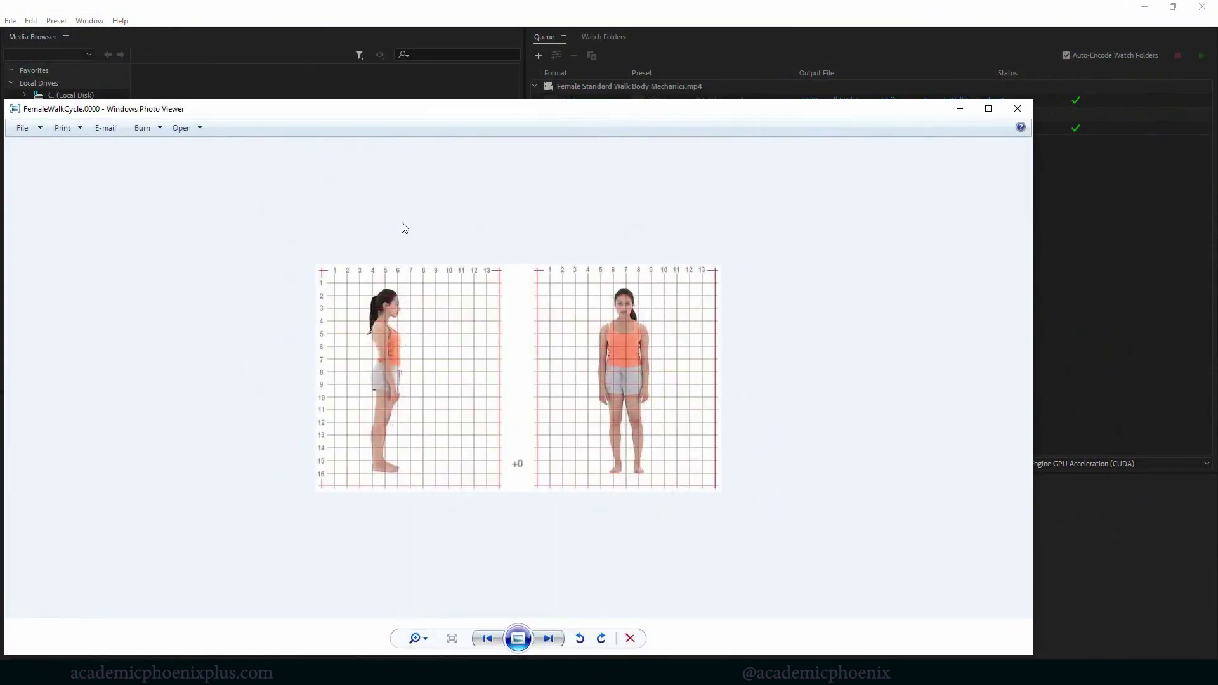
pyautogui.press('Right')
pyautogui.click(1018, 109)
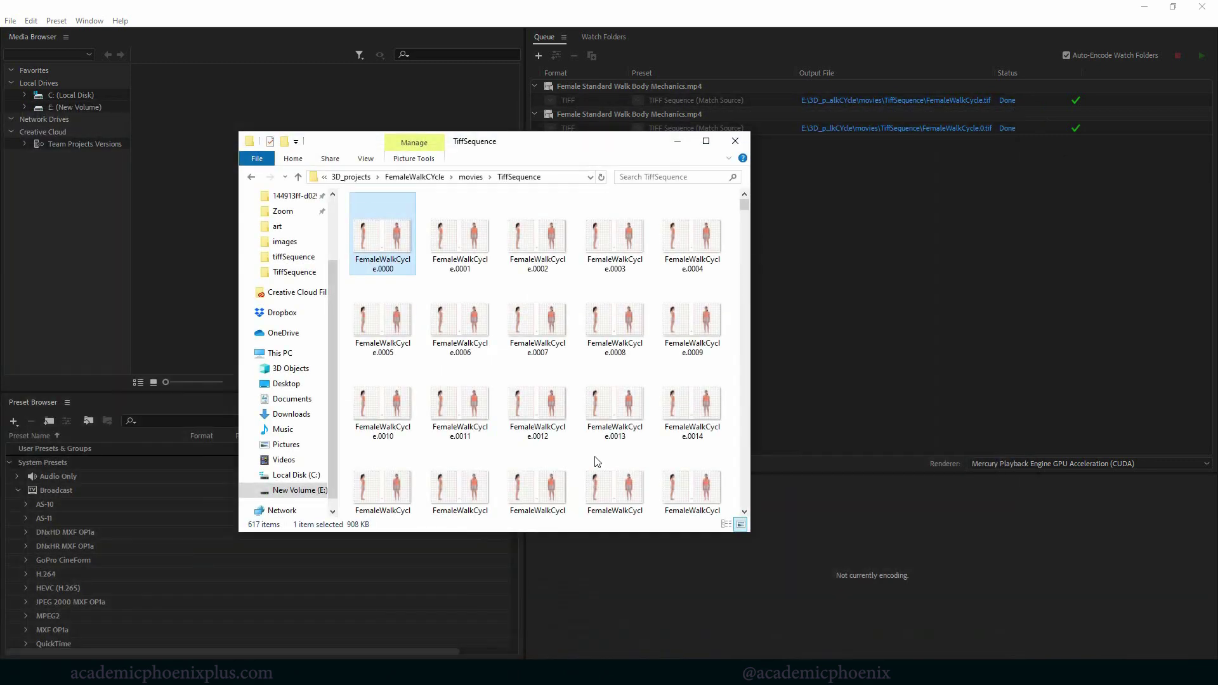
# Step: Copy the TiffSequence folder path, then create a polygon plane in Maya and scale it up
pyautogui.click(550, 176)
pyautogui.hotkey('ctrl', 'c')
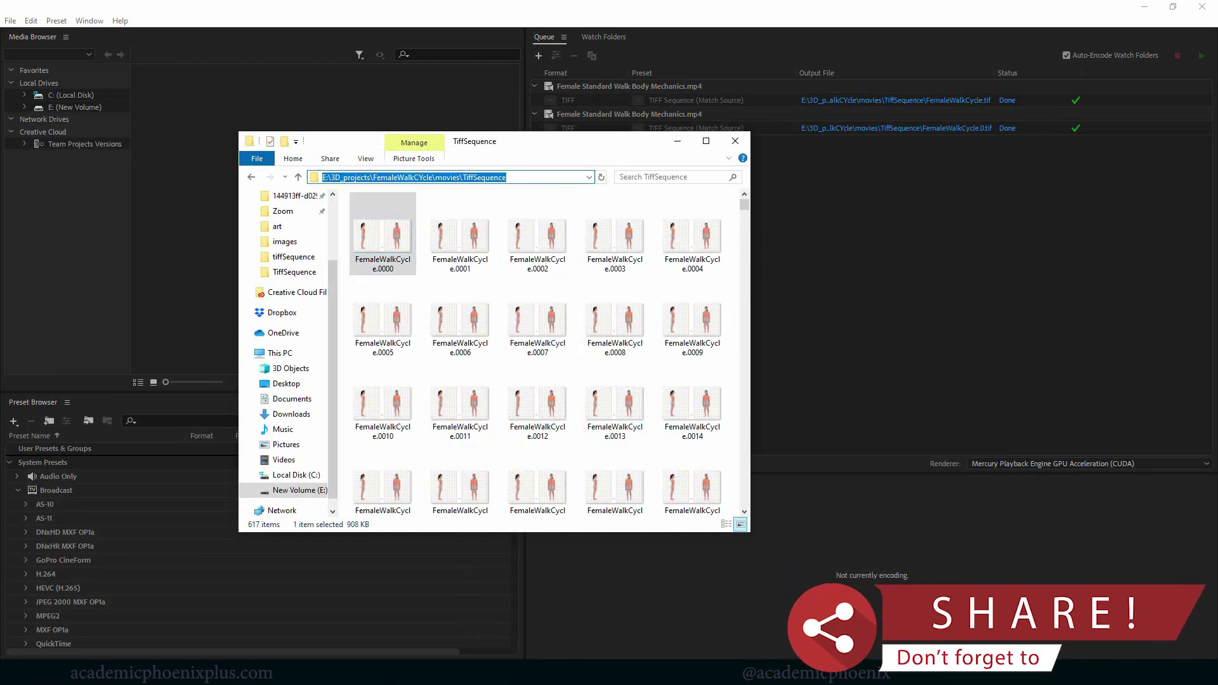
pyautogui.click(612, 634)
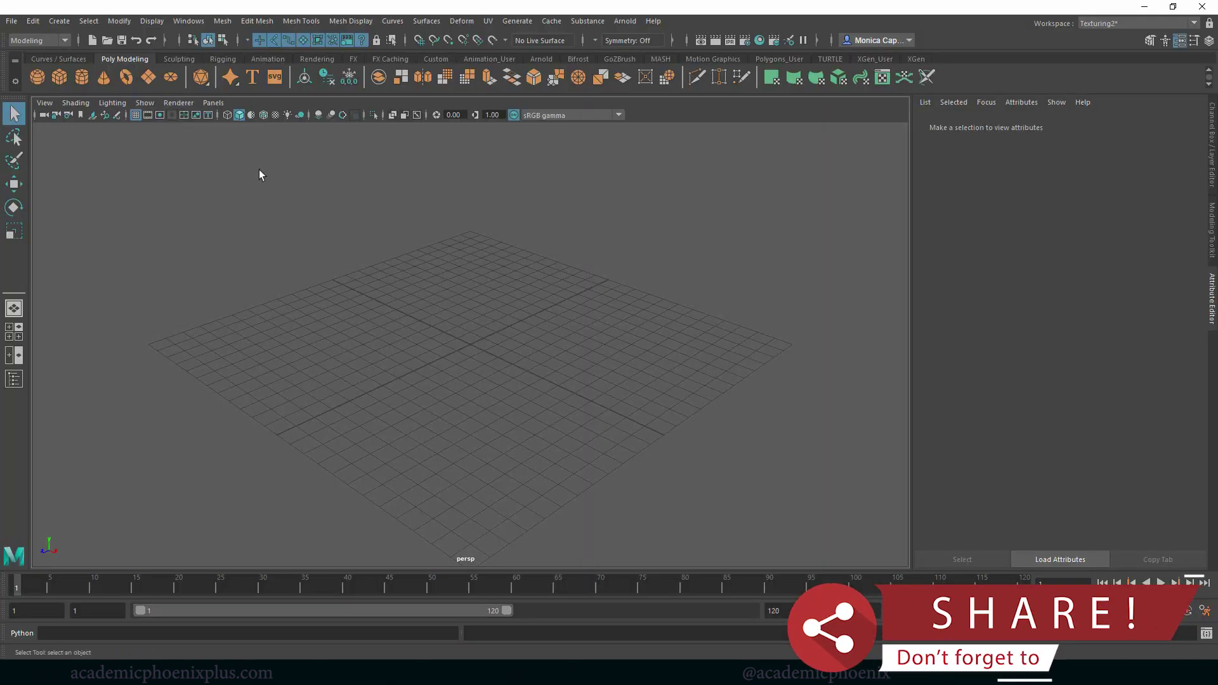
pyautogui.click(148, 77)
pyautogui.press('r')
pyautogui.moveTo(469, 345); pyautogui.dragTo(593, 365)
# Step: Enlarge pPlane1 further, raise it slightly above the grid, and assign a new Lambert material
pyautogui.moveTo(514, 362); pyautogui.dragTo(533, 381)
pyautogui.press('w')
pyautogui.moveTo(469, 283); pyautogui.dragTo(485, 268)
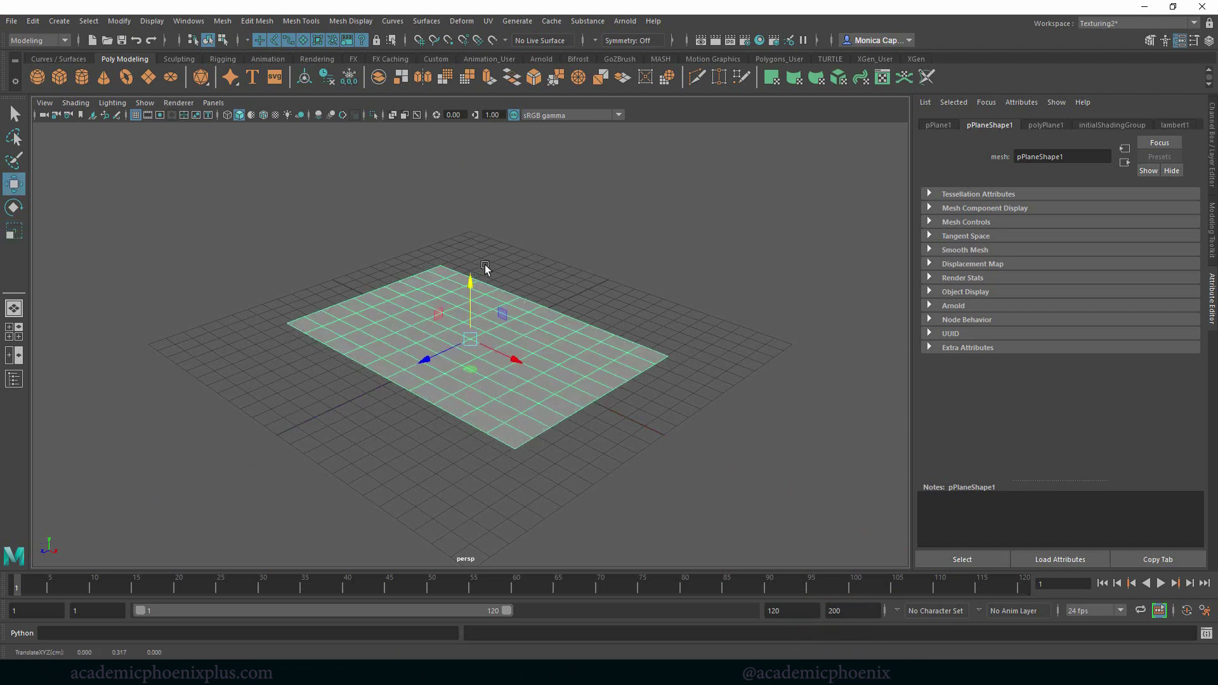
pyautogui.rightClick(557, 323)
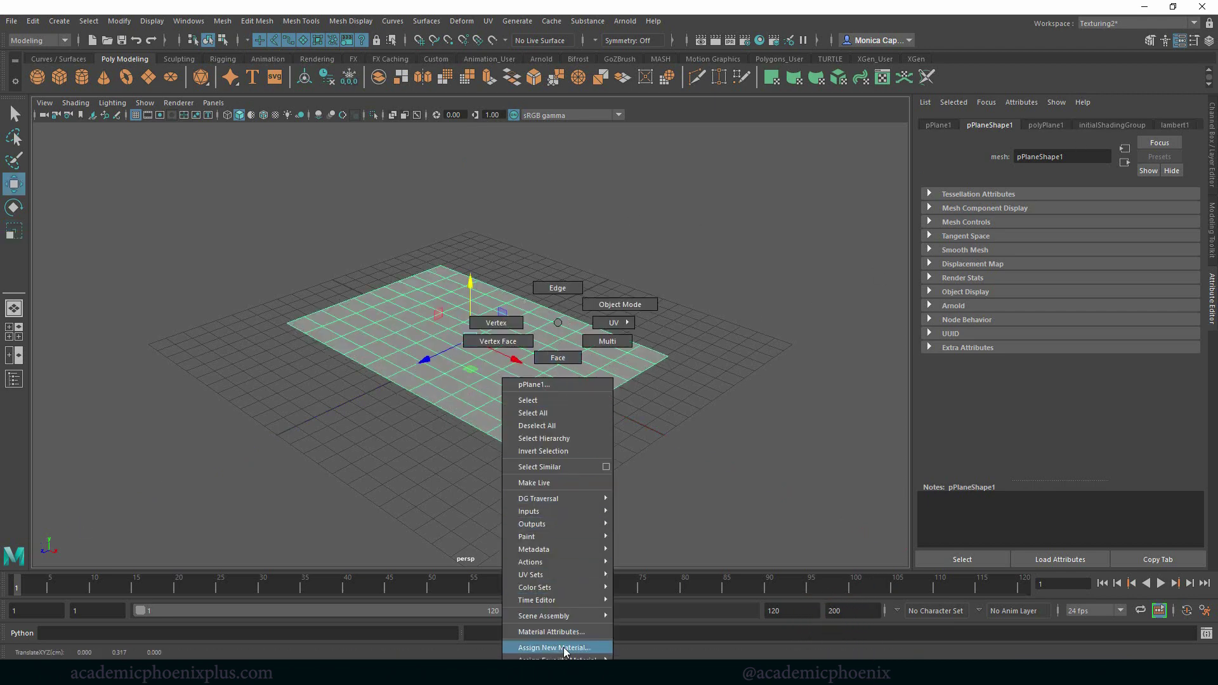
pyautogui.click(564, 647)
pyautogui.click(529, 301)
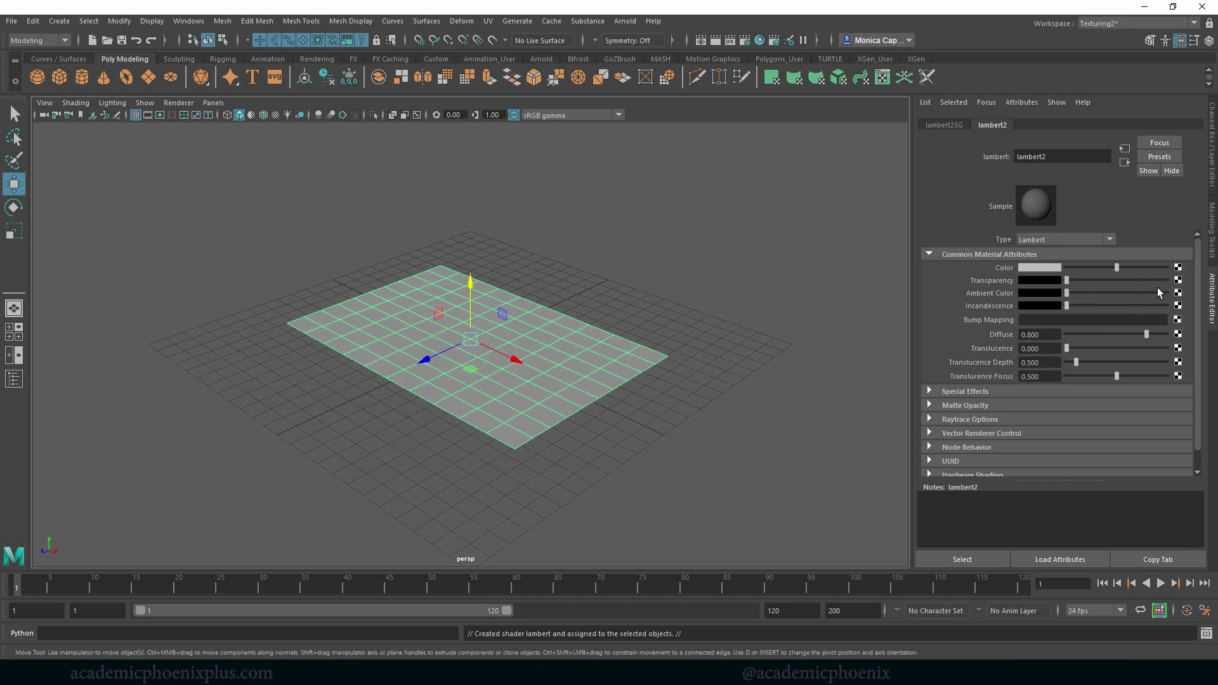
# Step: Connect a File texture to lambert2's Color using FemaleWalkCycle.0001.tif from the TiffSequence folder
pyautogui.click(1178, 267)
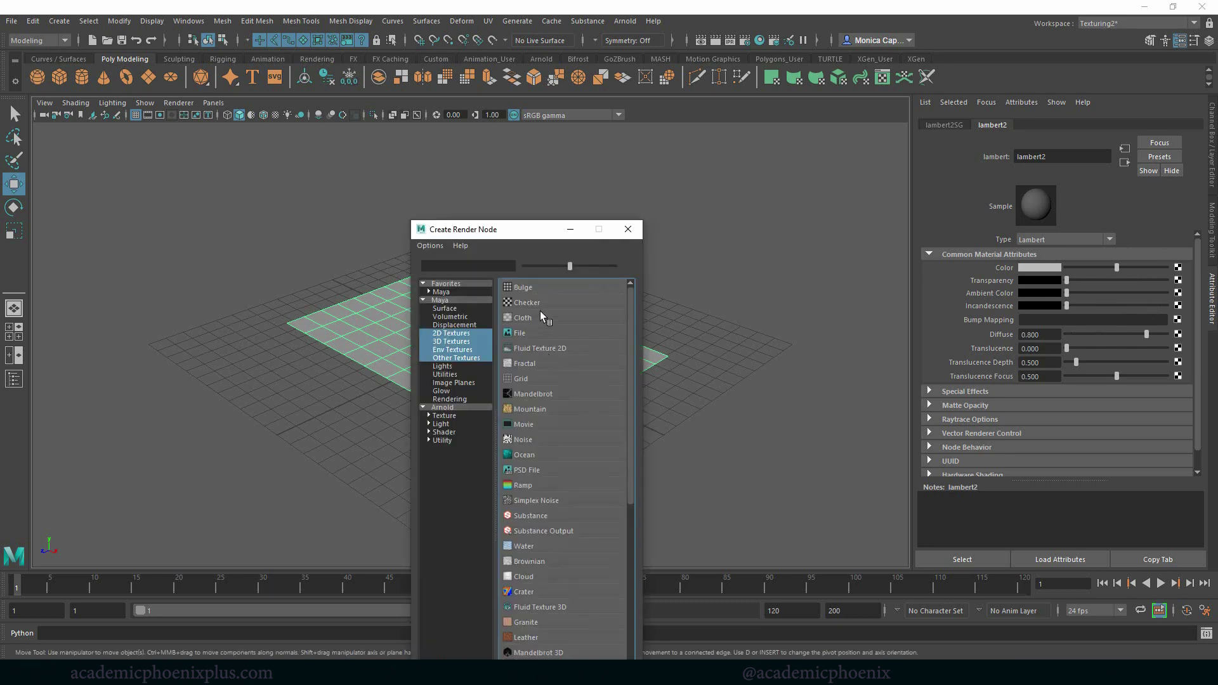
pyautogui.click(529, 331)
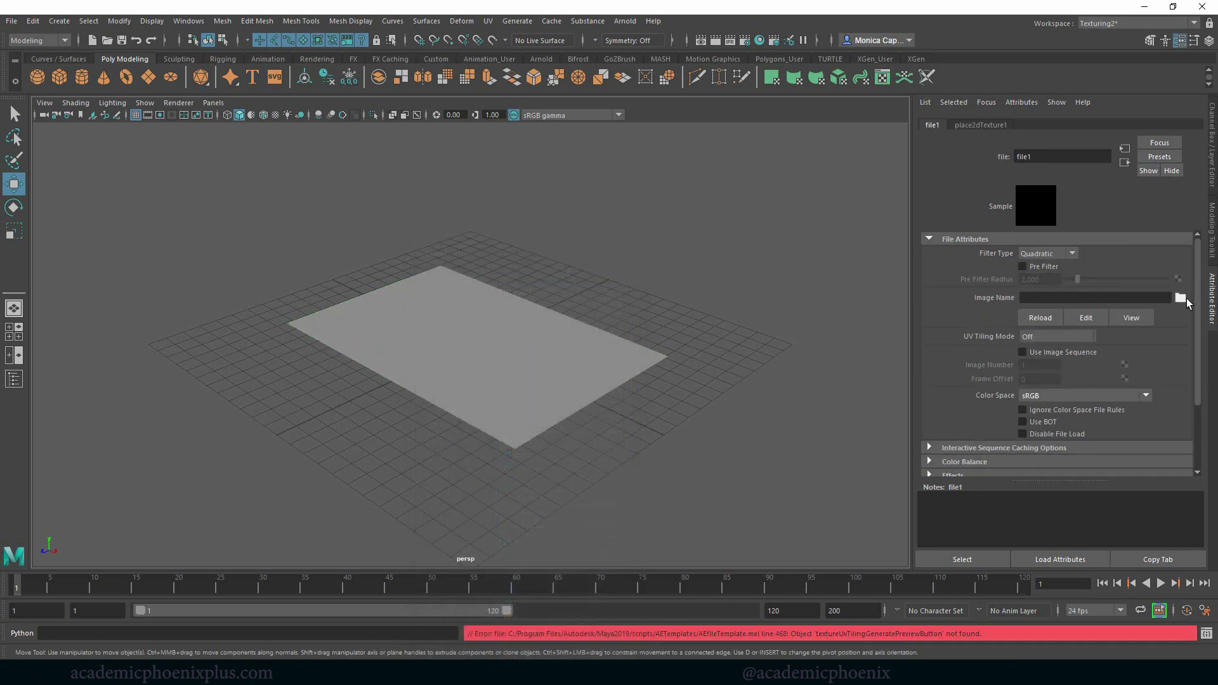
pyautogui.click(1180, 298)
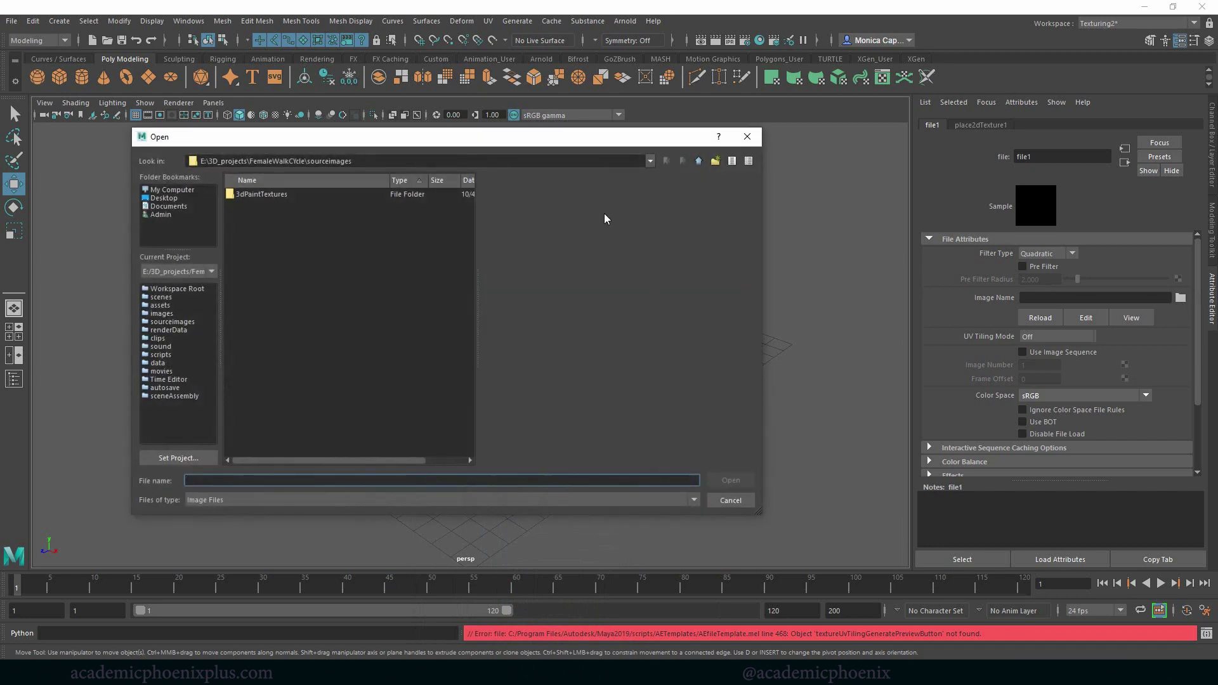
pyautogui.moveTo(352, 161); pyautogui.dragTo(160, 151)
pyautogui.hotkey('ctrl', 'v')
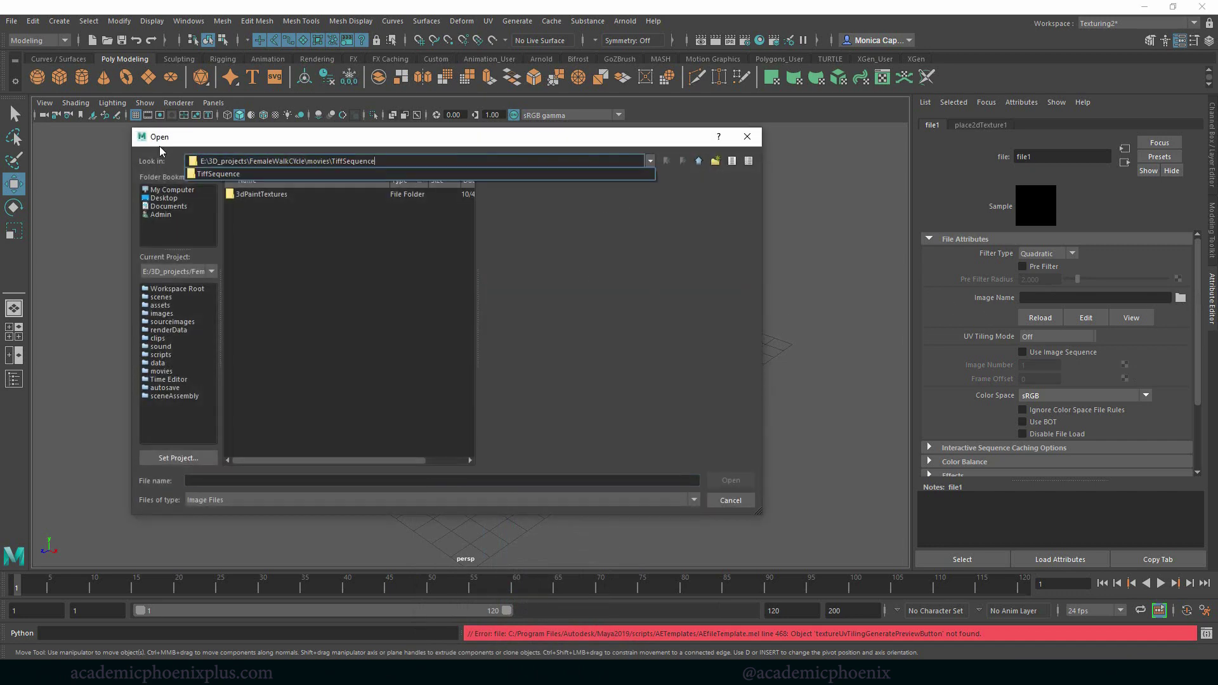
pyautogui.press('Return')
pyautogui.click(314, 204)
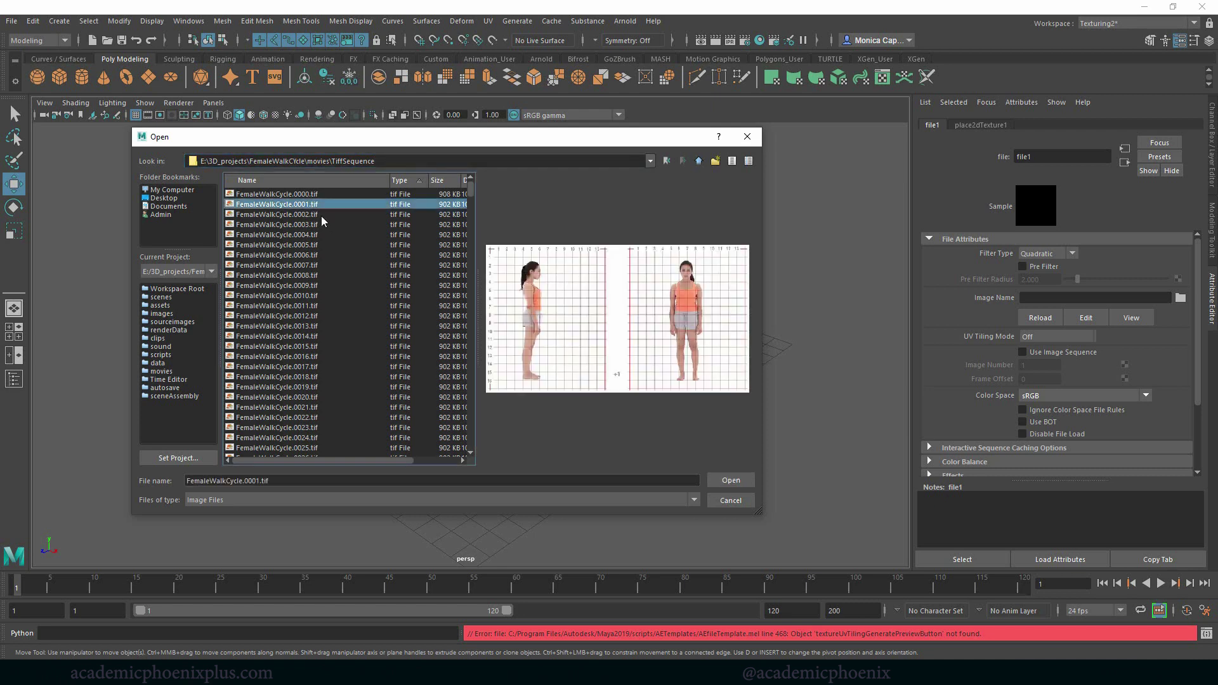
pyautogui.click(731, 480)
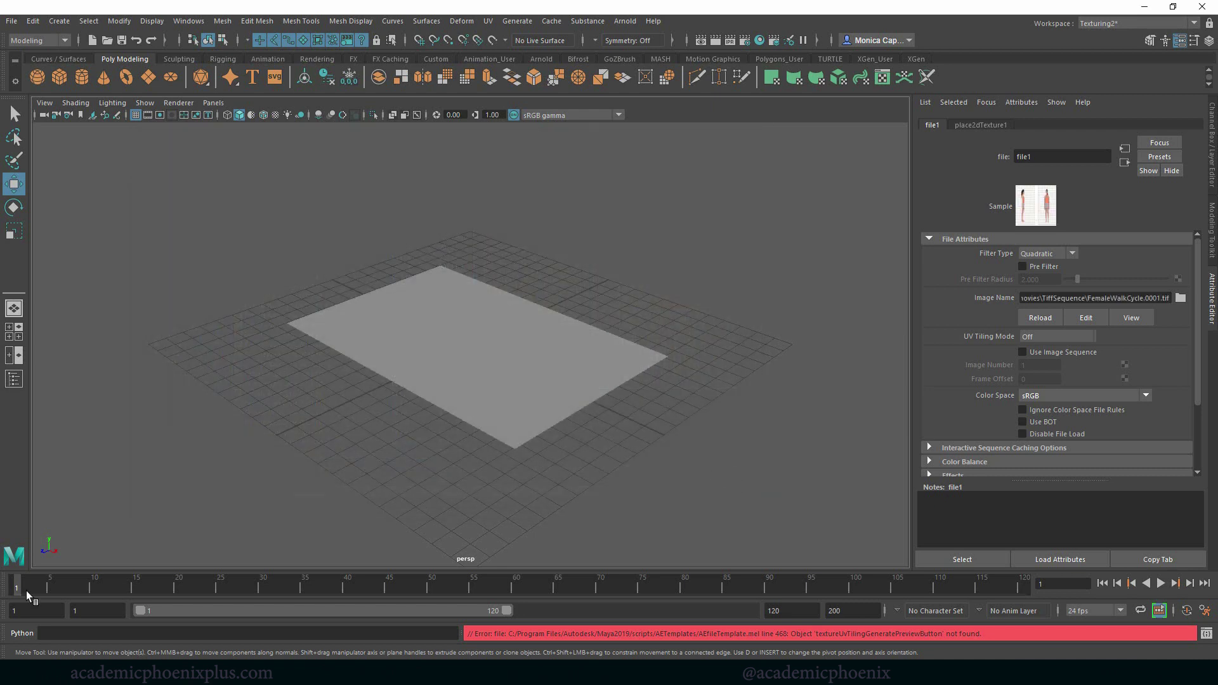
# Step: Switch the viewport to textured display (6) and look down on the plane at frame 16
pyautogui.moveTo(28, 588); pyautogui.dragTo(69, 582)
pyautogui.click(405, 482)
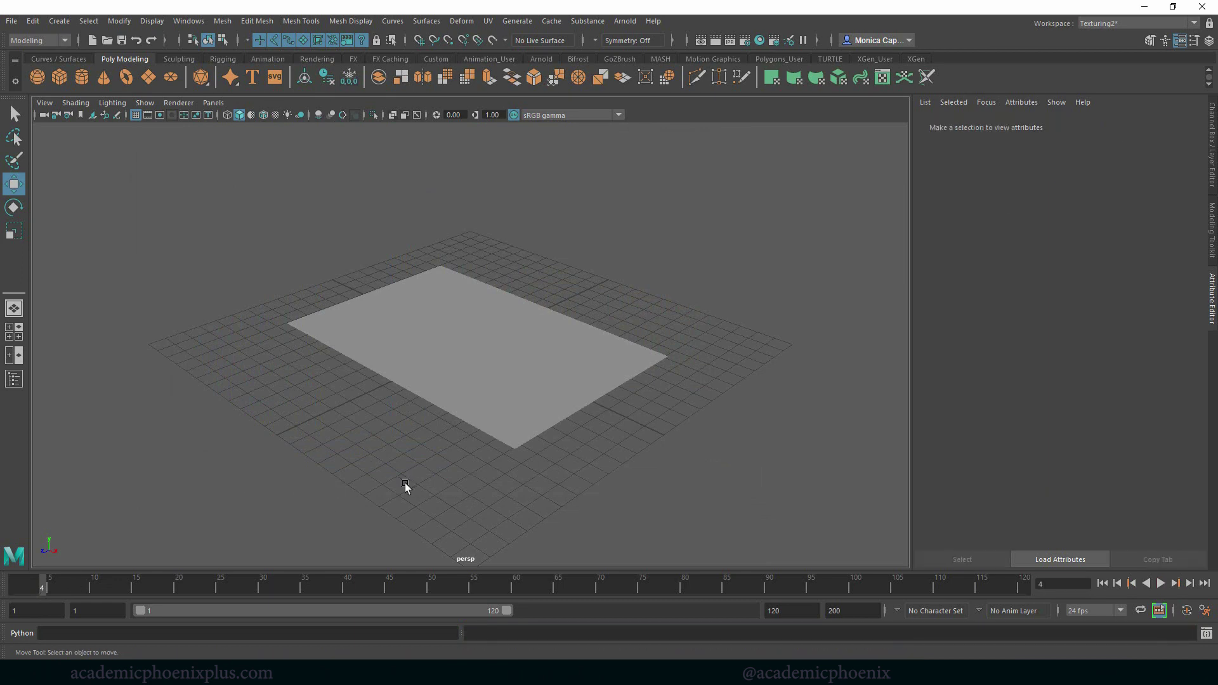
pyautogui.press('6')
pyautogui.keyDown('alt'); pyautogui.moveTo(467, 365); pyautogui.dragTo(582, 409); pyautogui.keyUp('alt')
pyautogui.moveTo(54, 591); pyautogui.dragTo(145, 589)
# Step: Enable Use Image Sequence on the file1 texture feeding lambert2's Color
pyautogui.click(492, 444)
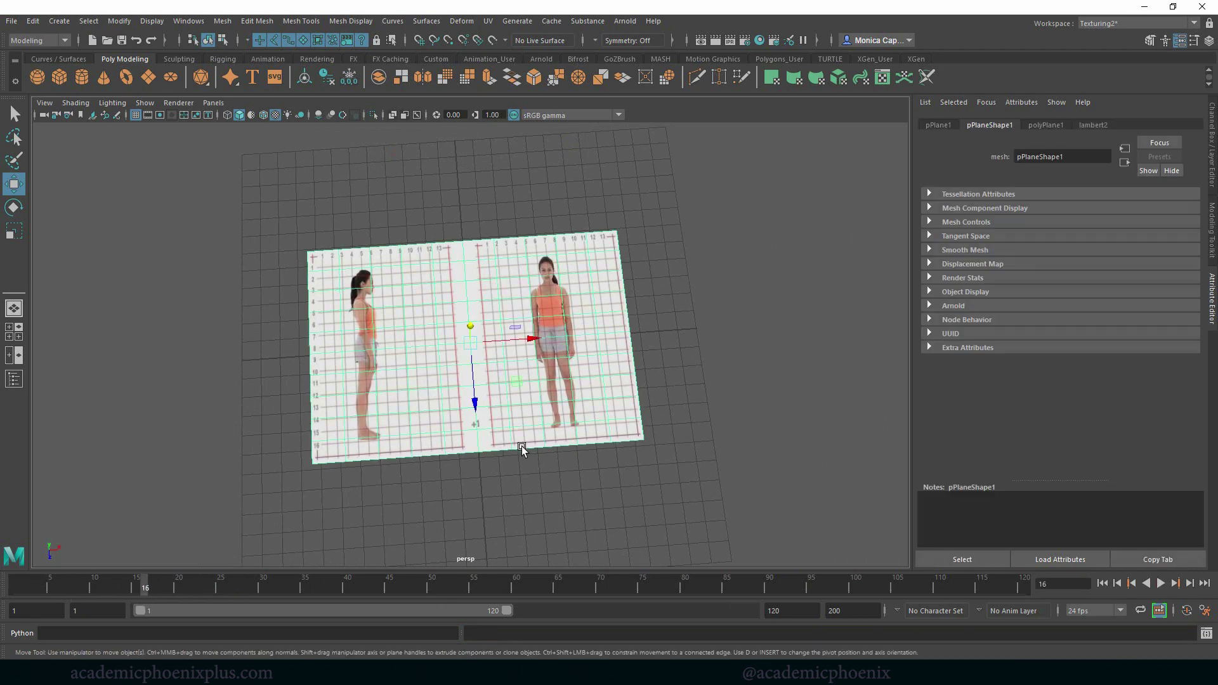
pyautogui.click(1093, 125)
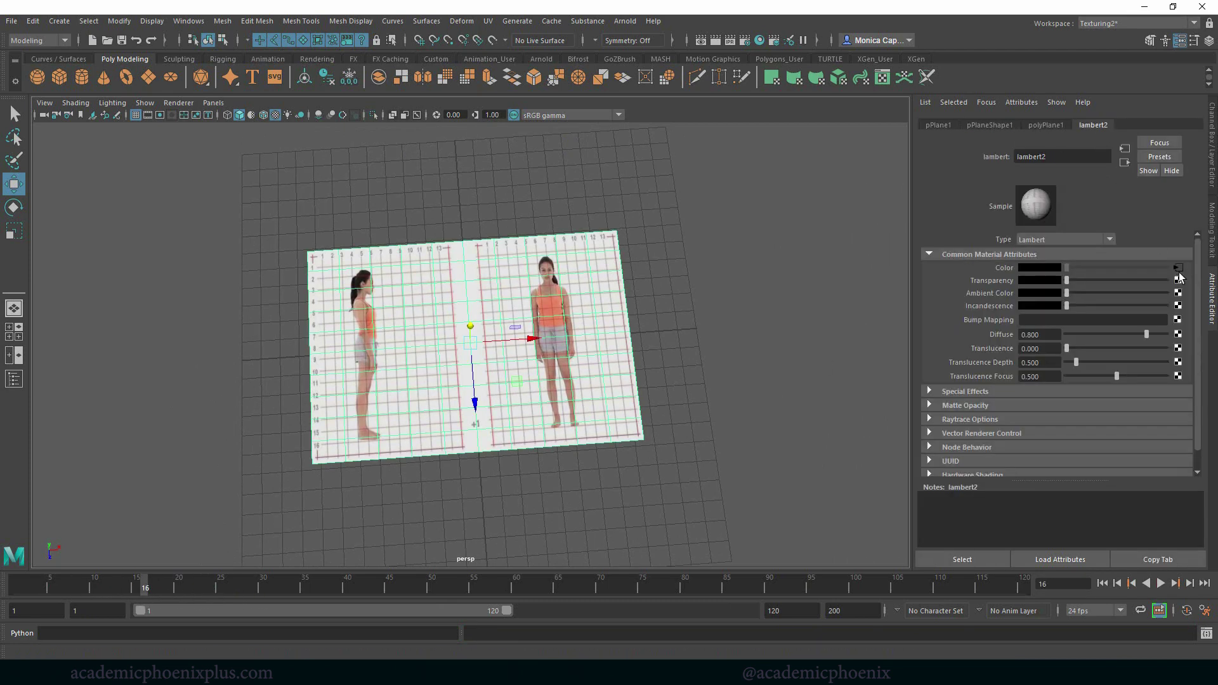
pyautogui.click(1178, 269)
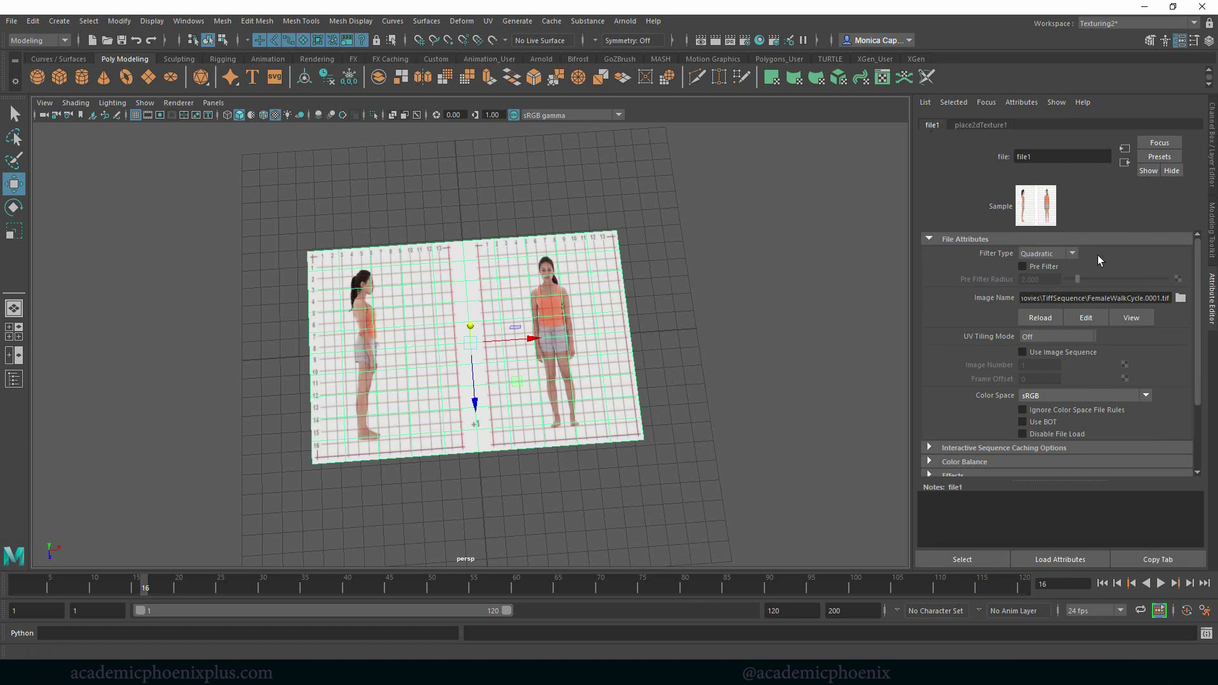
pyautogui.click(1053, 353)
# Step: Play and scrub the timeline to check the walk frames advance, ending at frame 50
pyautogui.hotkey('alt', 'v')
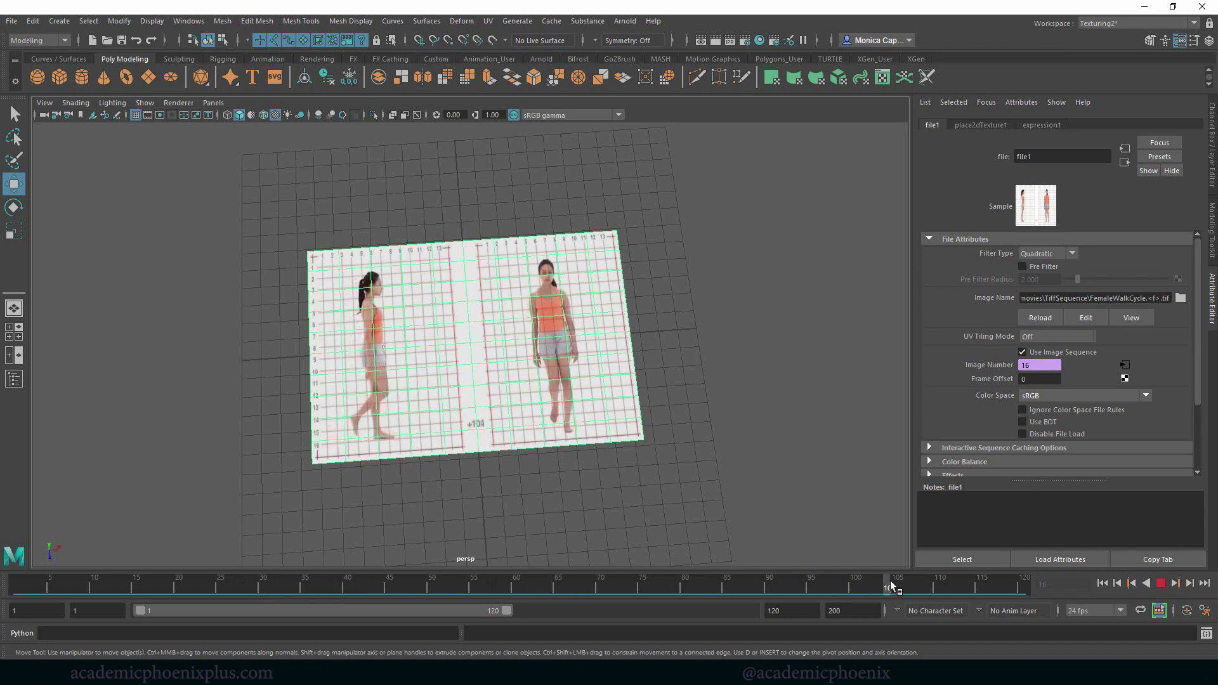
pyautogui.click(836, 578)
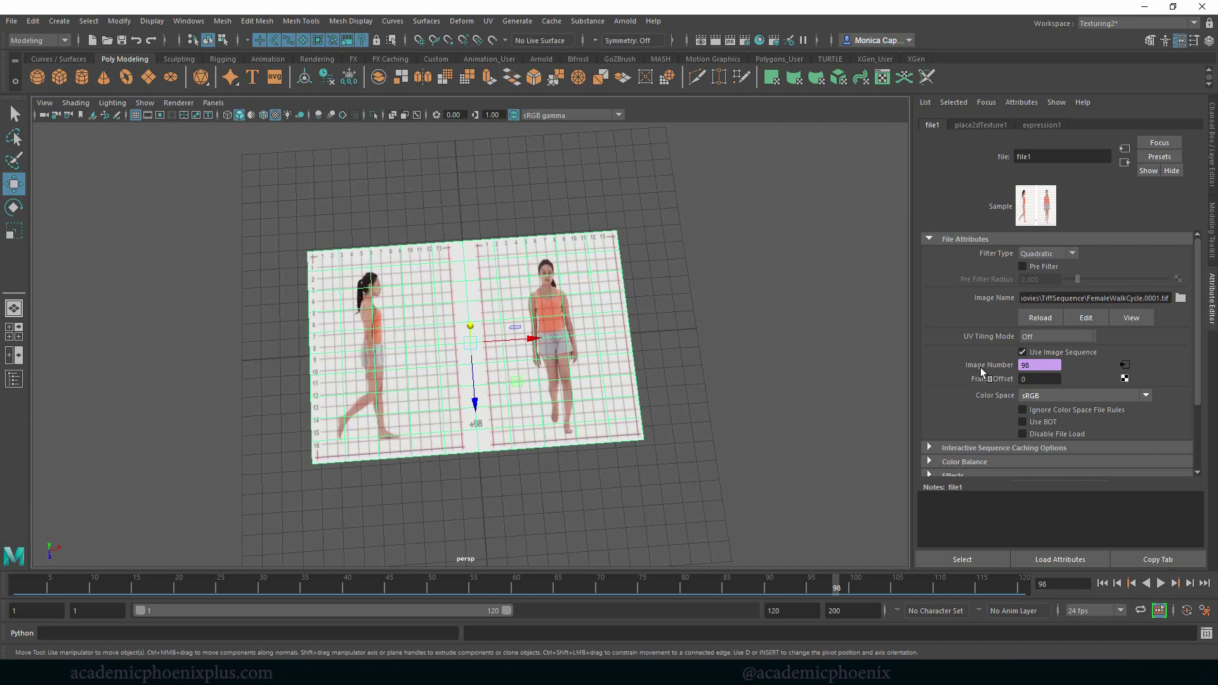
pyautogui.doubleClick(1043, 366)
pyautogui.click(1160, 298)
pyautogui.moveTo(235, 588); pyautogui.dragTo(389, 583)
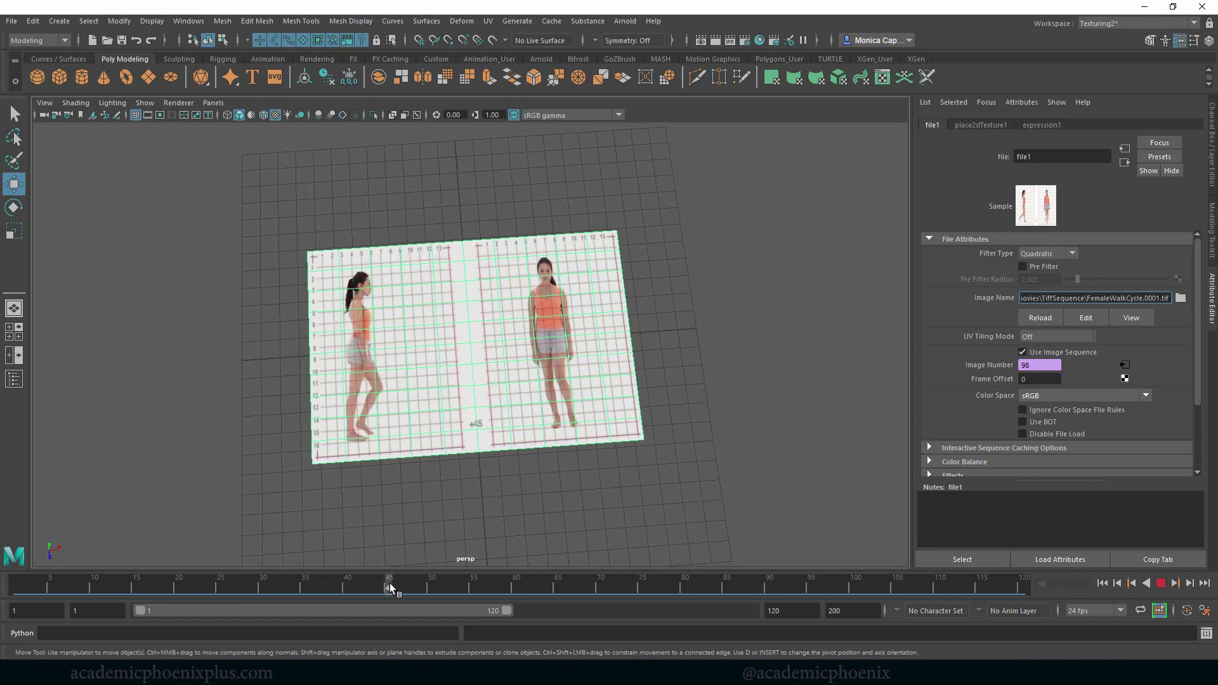
pyautogui.click(431, 590)
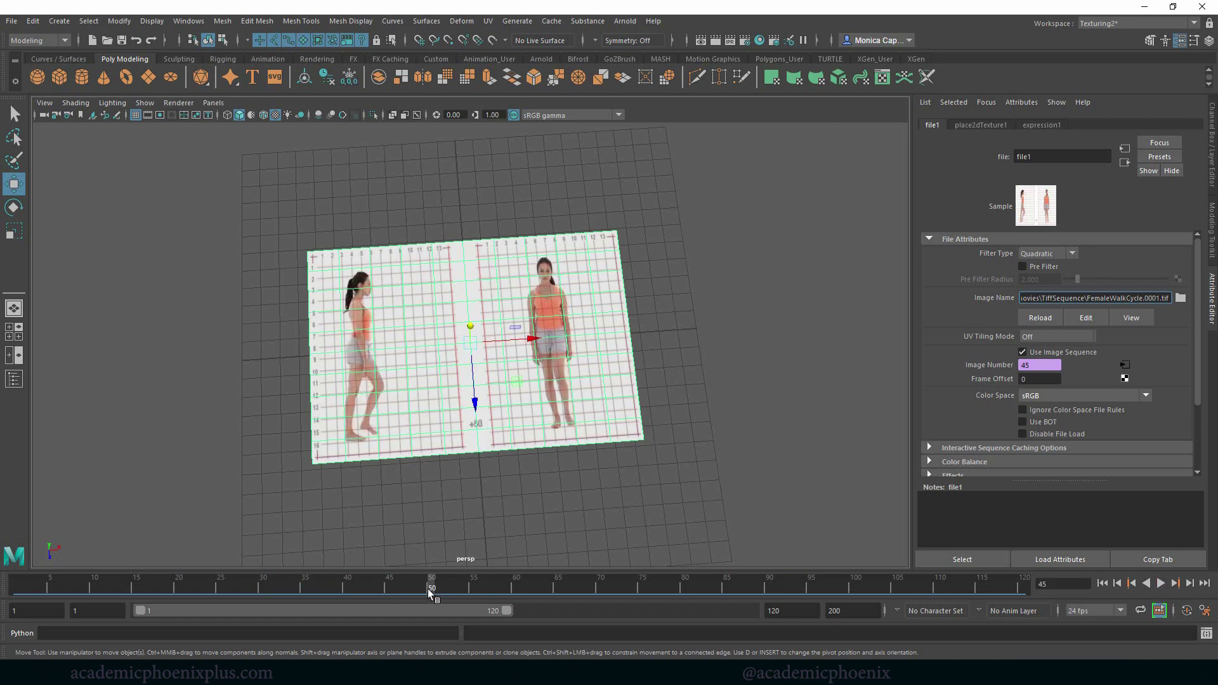
# Step: Stand the reference plane upright by setting its Rotate X to 90
pyautogui.click(561, 420)
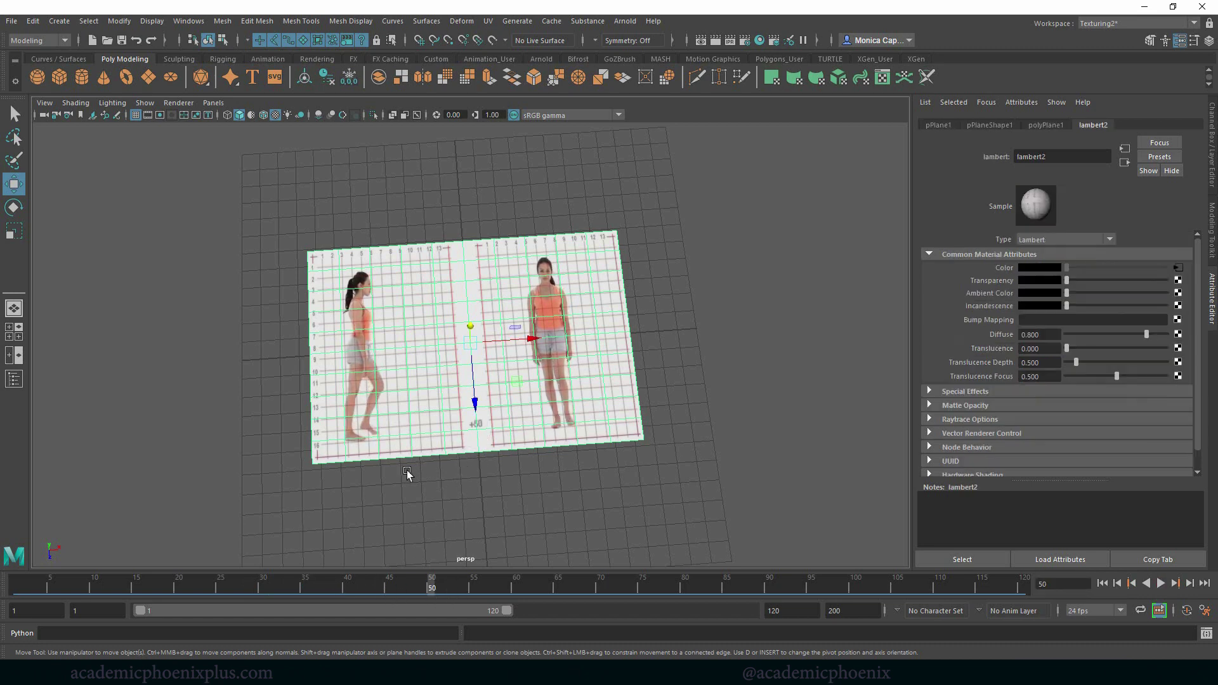
pyautogui.press('e')
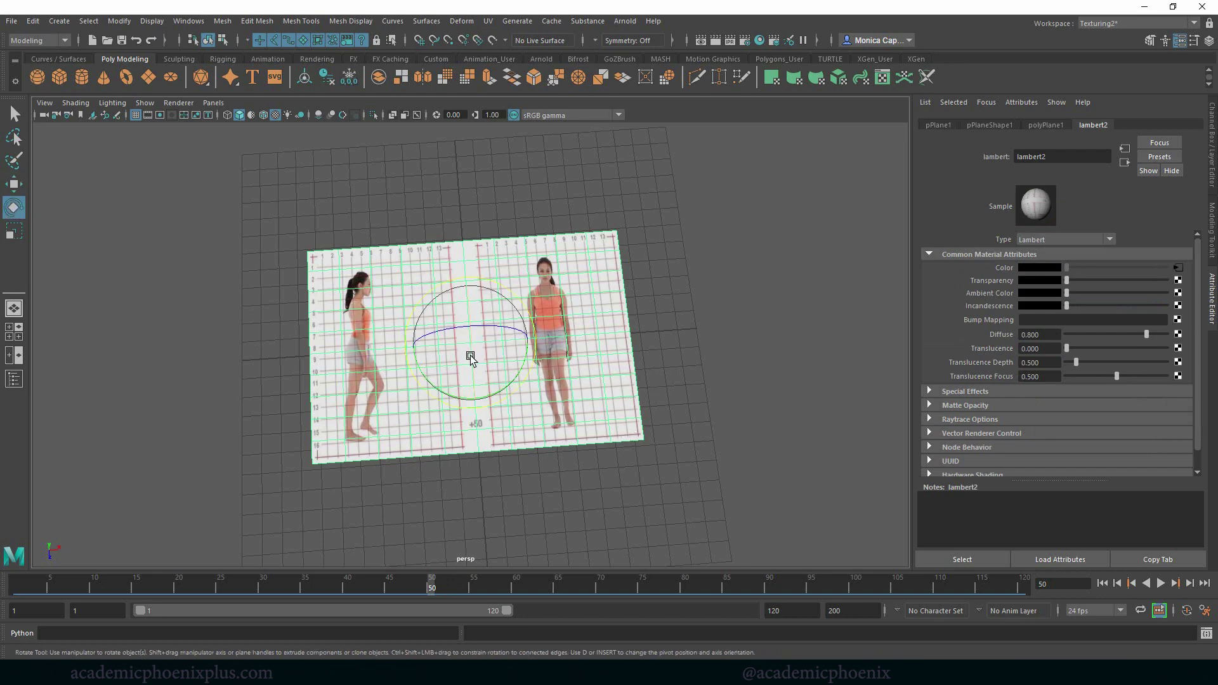
pyautogui.moveTo(476, 350); pyautogui.dragTo(891, 345)
pyautogui.click(1212, 167)
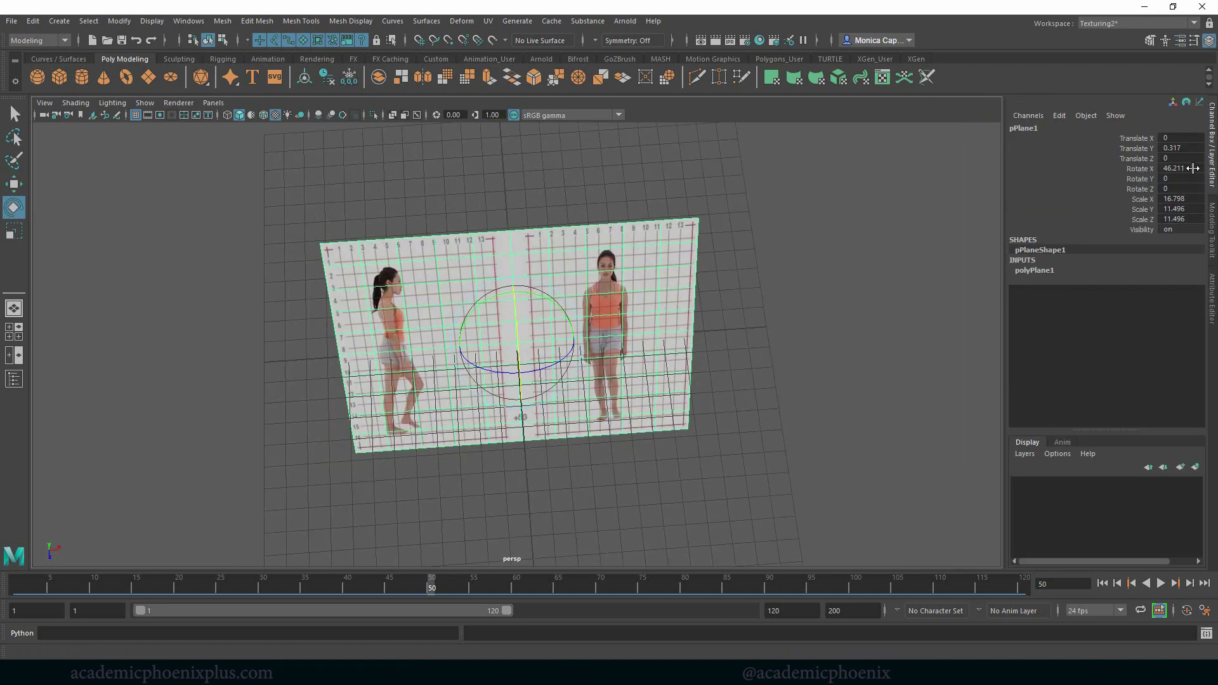
pyautogui.doubleClick(1181, 168)
pyautogui.write('90')
pyautogui.press('Return')
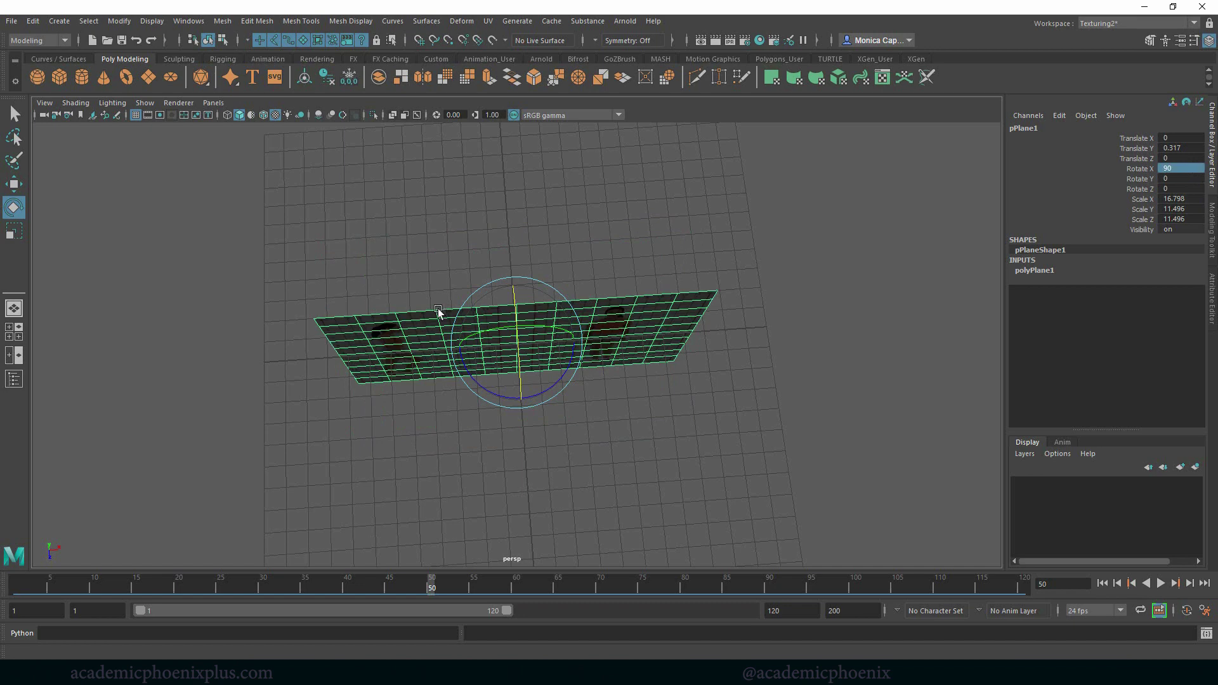
# Step: Raise the upright plane to sit on the grid and push it back along Z
pyautogui.keyDown('alt'); pyautogui.moveTo(595, 416); pyautogui.dragTo(638, 347); pyautogui.keyUp('alt')
pyautogui.press('w')
pyautogui.moveTo(517, 282); pyautogui.dragTo(553, 190)
pyautogui.keyDown('alt'); pyautogui.moveTo(564, 274); pyautogui.dragTo(561, 380); pyautogui.keyUp('alt')
pyautogui.keyDown('alt'); pyautogui.moveTo(539, 326); pyautogui.dragTo(565, 340); pyautogui.keyUp('alt')
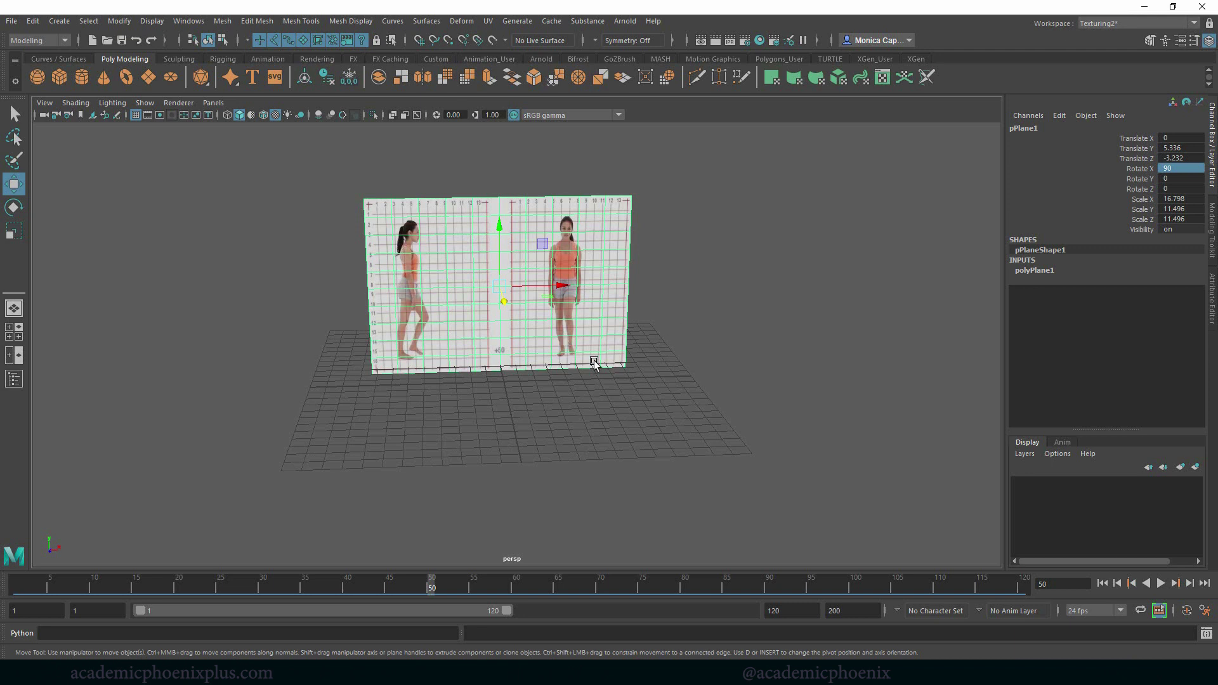
# Step: Stretch the plane along X and confirm FemaleWalkCycle.0000 is 640 × 360 in Properties > Details
pyautogui.press('r')
pyautogui.moveTo(563, 284); pyautogui.dragTo(566, 286)
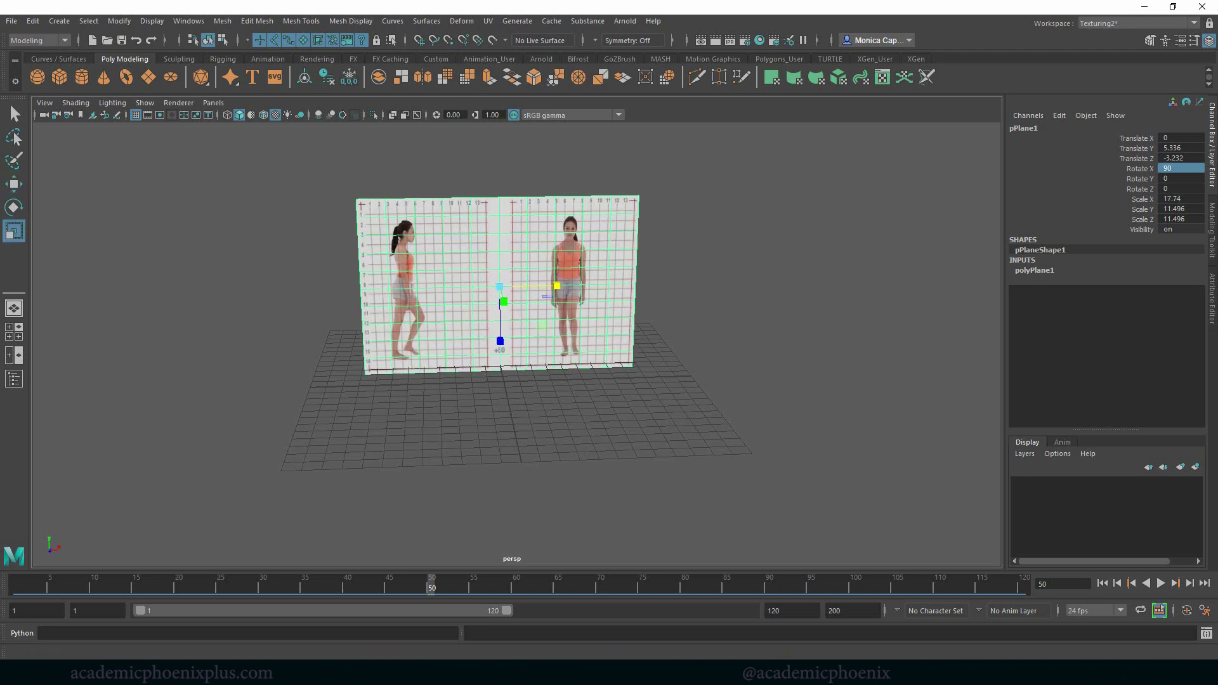
pyautogui.moveTo(300, 672)
pyautogui.click(279, 596)
pyautogui.rightClick(463, 259)
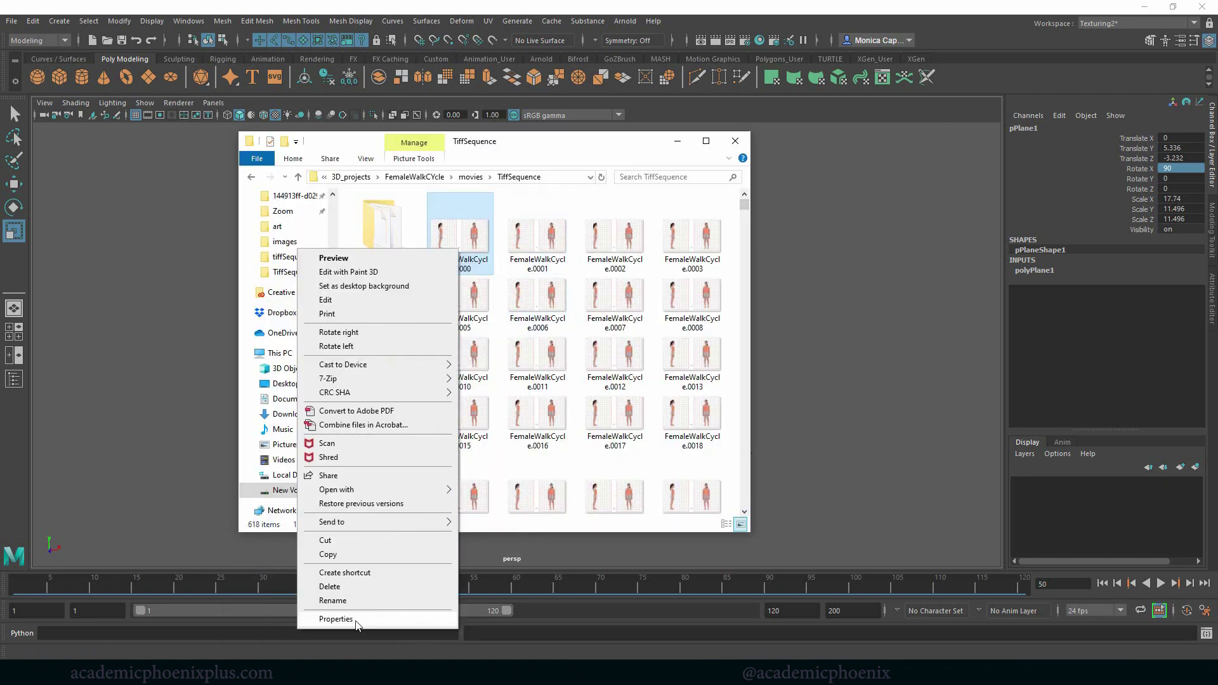
pyautogui.click(355, 618)
pyautogui.click(545, 280)
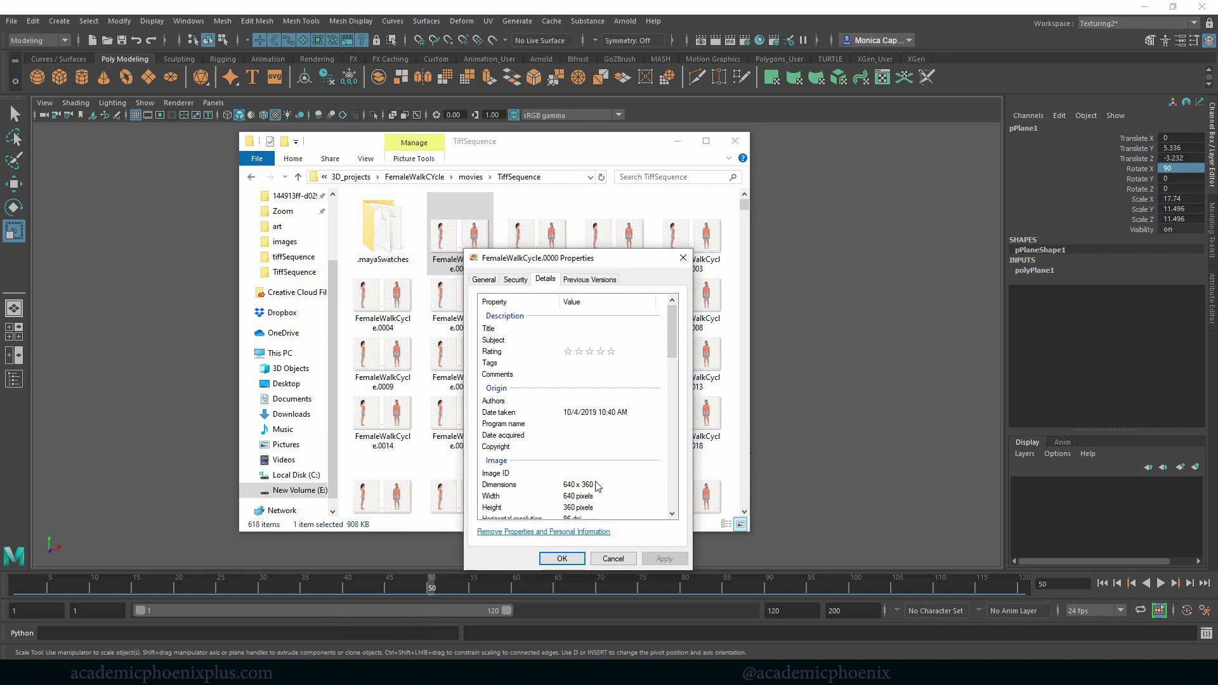
# Step: Set pPlane1's Scale X to 11.496 and freeze its transformations
pyautogui.click(804, 411)
pyautogui.click(526, 317)
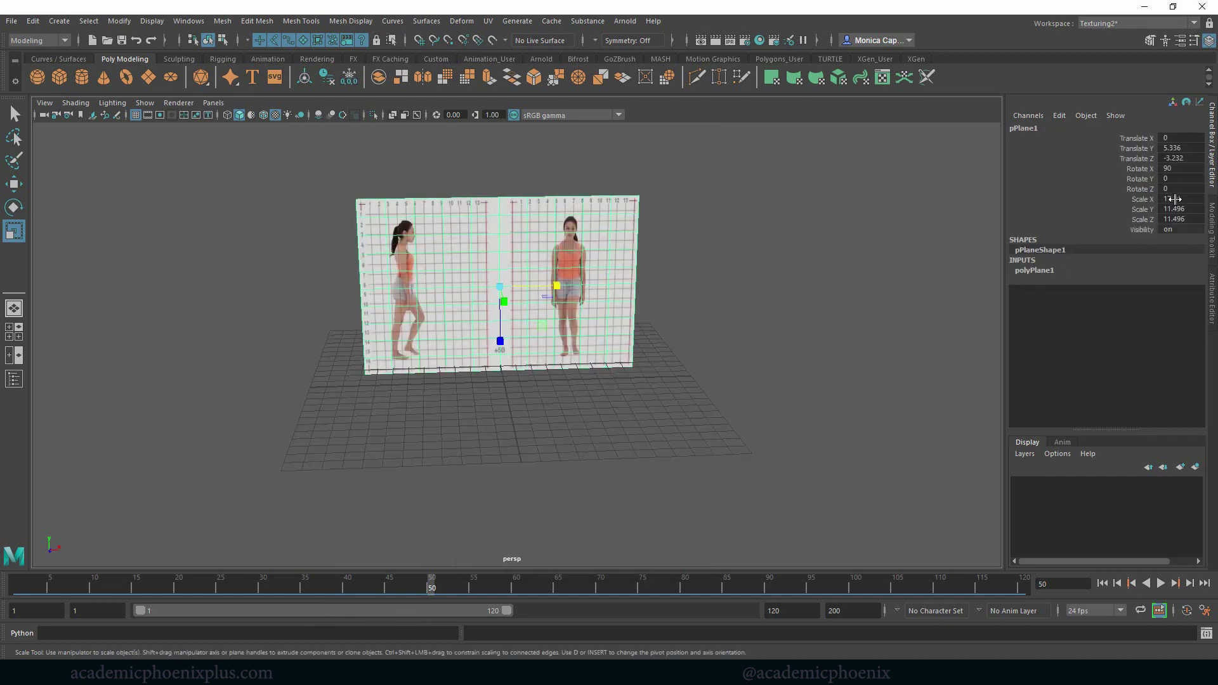
pyautogui.doubleClick(1196, 198)
pyautogui.write('11.496')
pyautogui.press('Return')
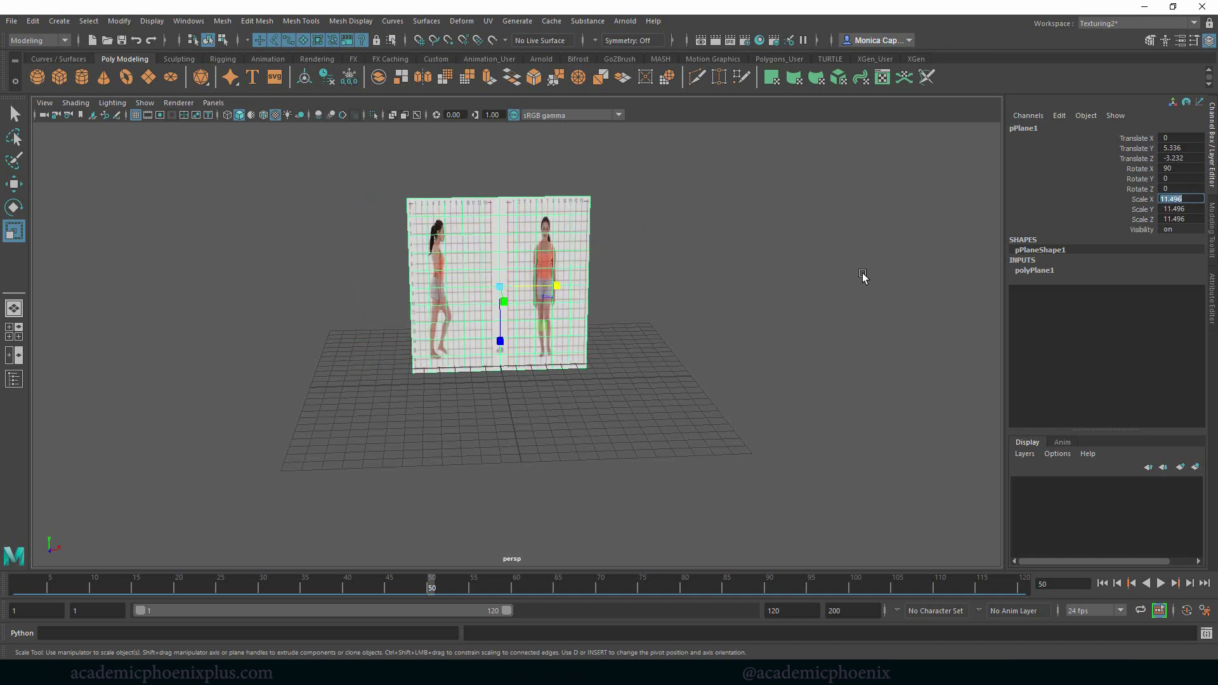
pyautogui.click(802, 272)
pyautogui.click(542, 244)
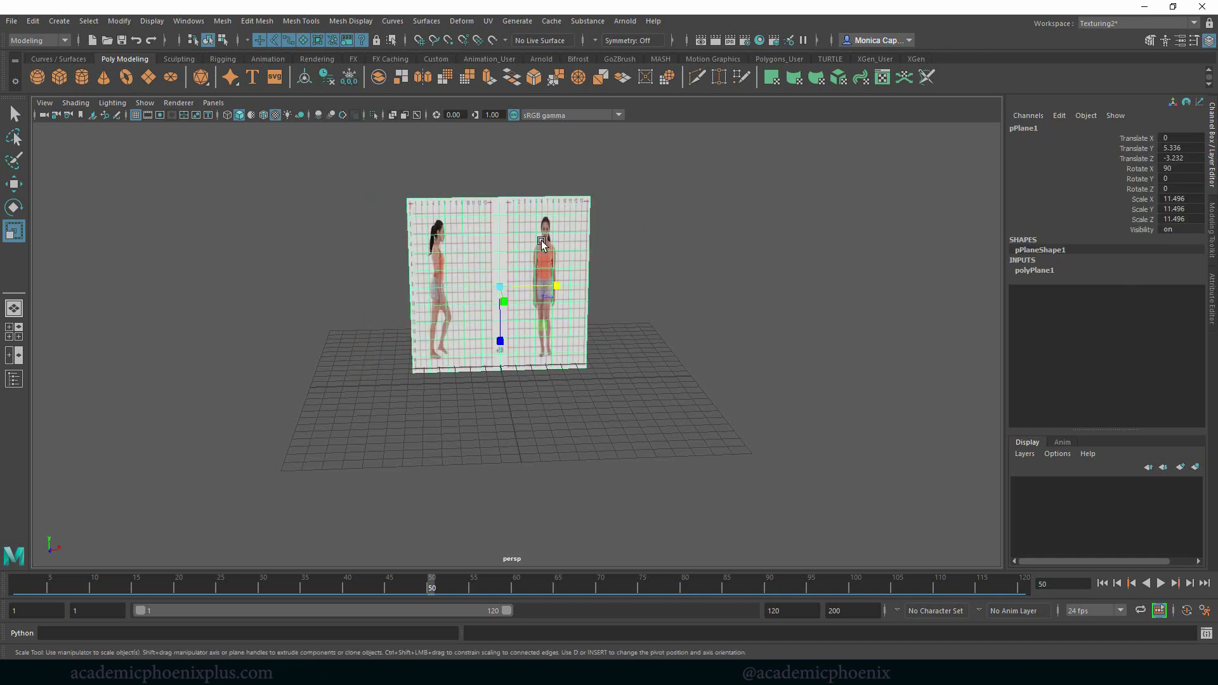
pyautogui.click(349, 77)
pyautogui.click(1184, 198)
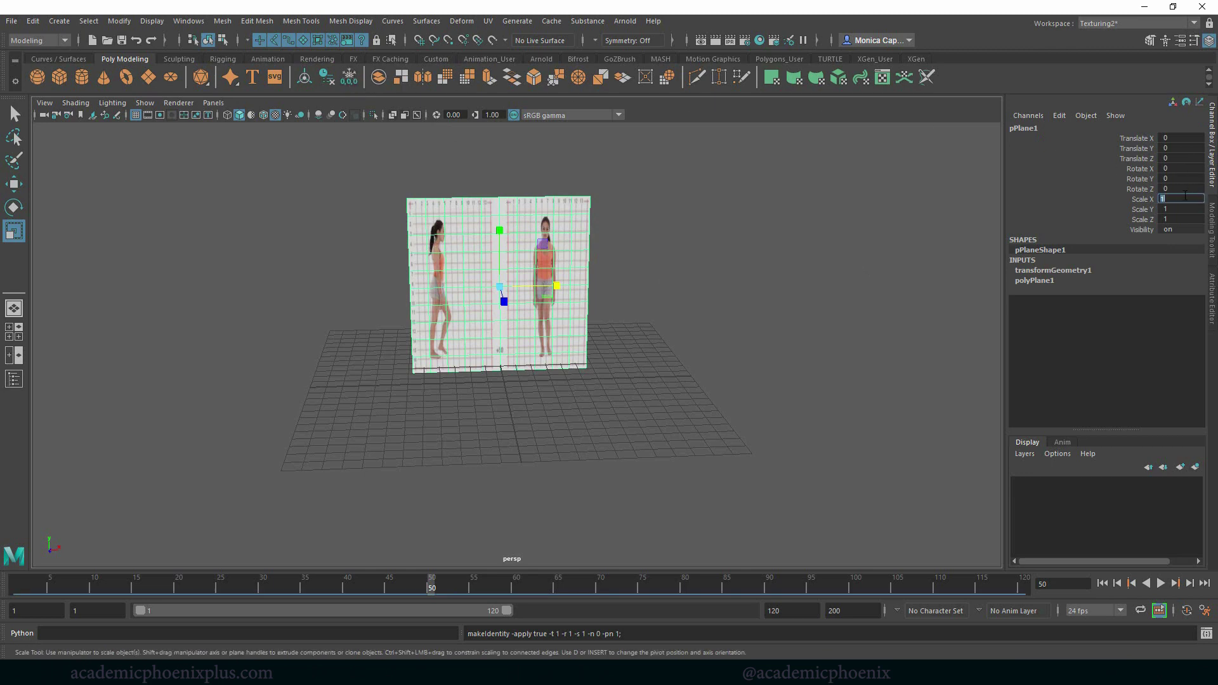
# Step: Recheck the image properties and set the plane's Scale X to 6.4
pyautogui.press('Return')
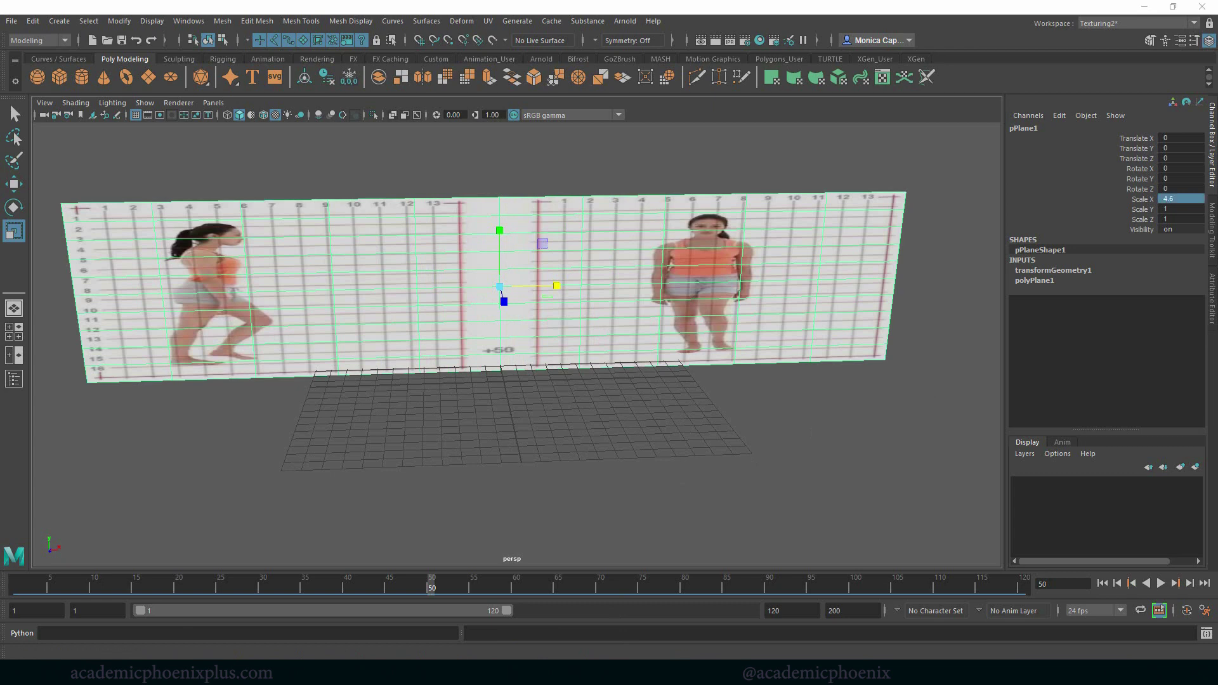
pyautogui.click(439, 625)
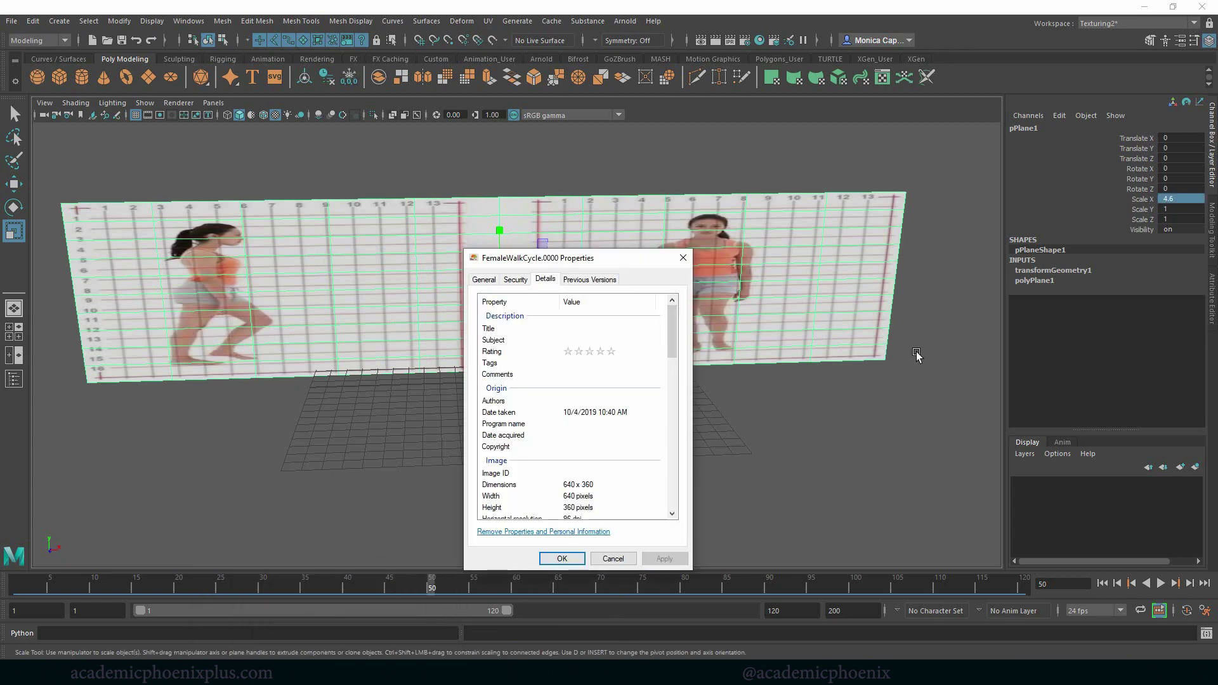
pyautogui.doubleClick(1181, 199)
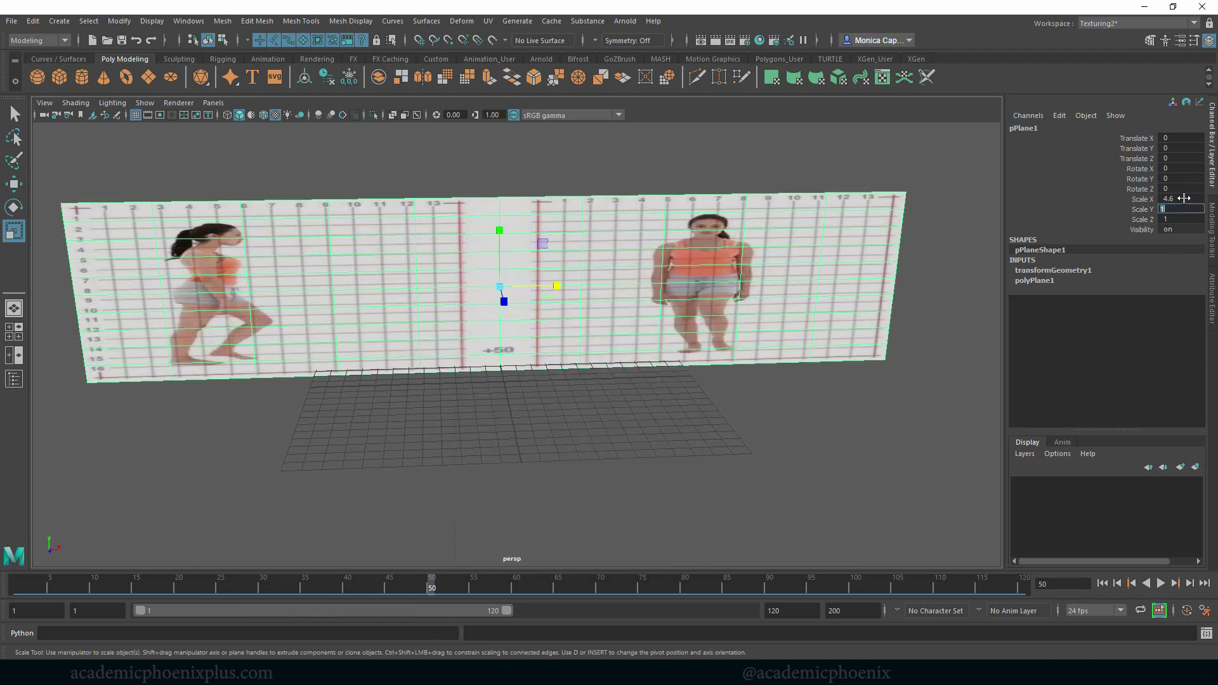
pyautogui.write('6.4')
pyautogui.press('Tab')
pyautogui.press('Tab')
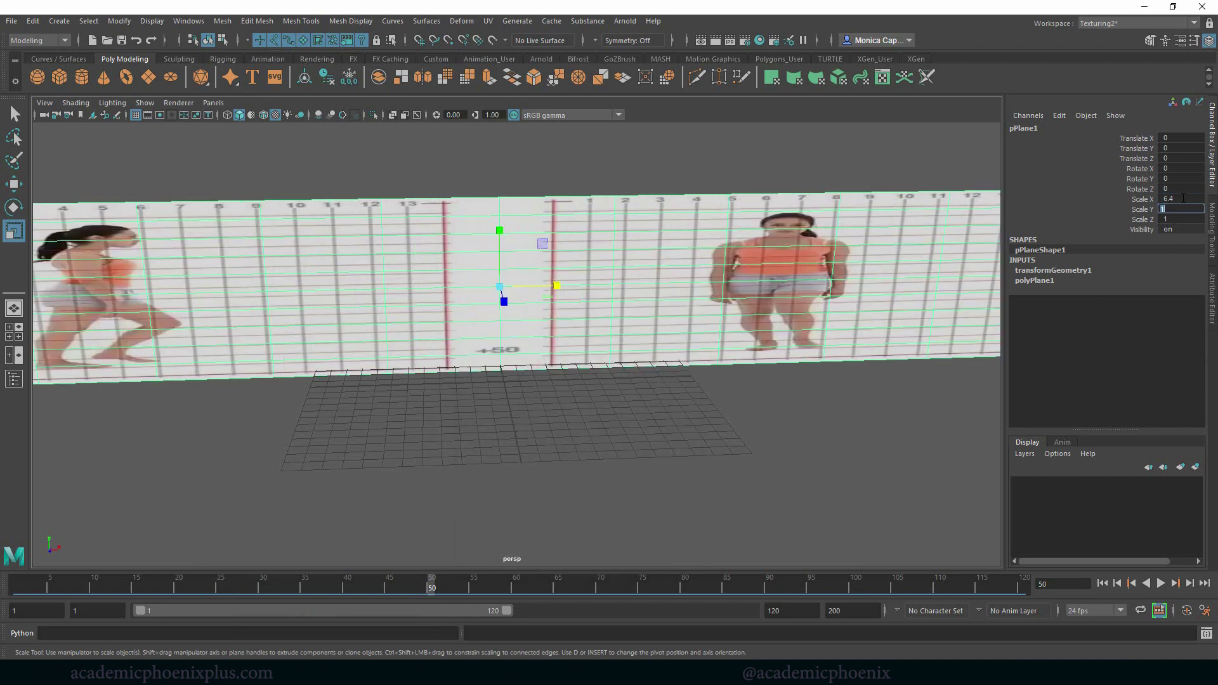
# Step: Set Scale Y to 3.6 and freeze the plane's new 6.4 × 3.6 proportions
pyautogui.write('3.6')
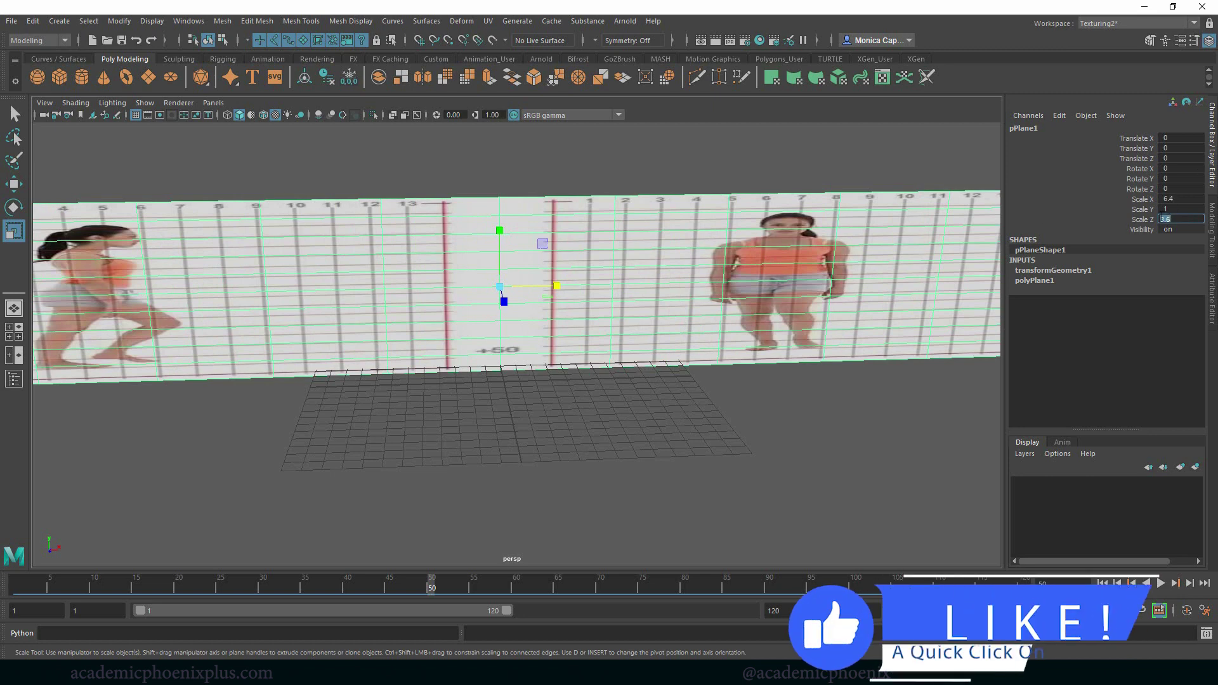
pyautogui.doubleClick(1173, 208)
pyautogui.write('3.6')
pyautogui.press('Return')
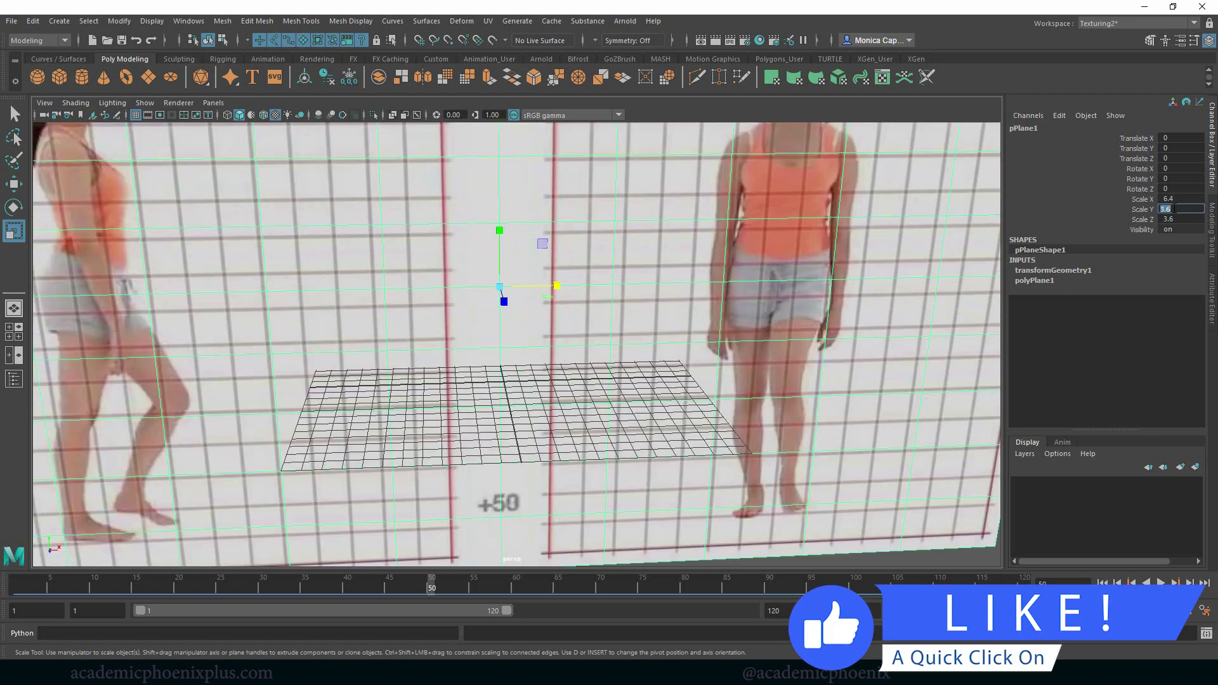
pyautogui.scroll(-6, 813, 330)
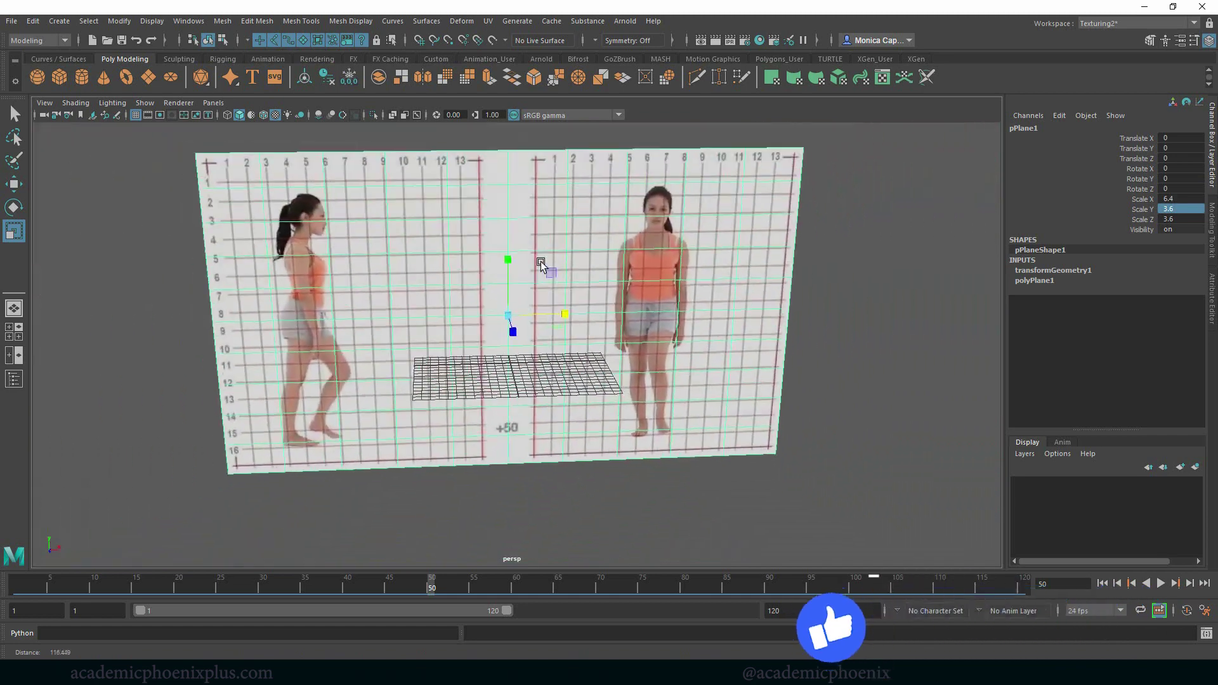
pyautogui.click(354, 76)
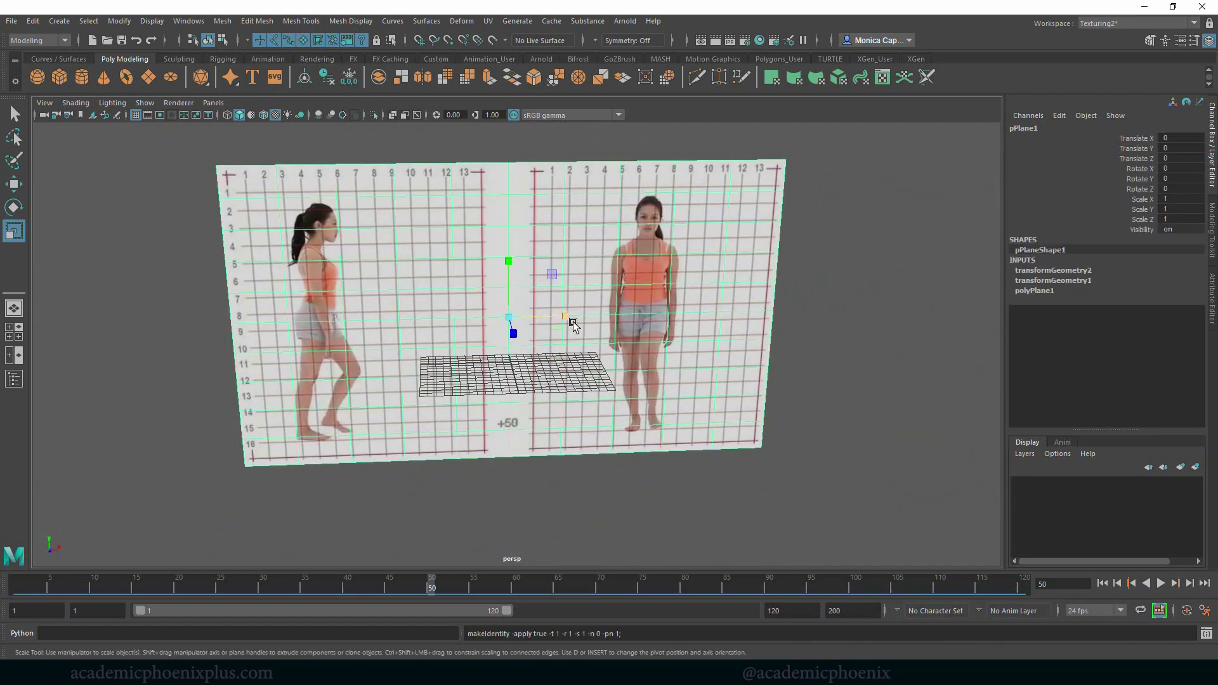
# Step: Delete the plane's history, shrink it to about 0.6 scale and raise it above the grid
pyautogui.click(327, 77)
pyautogui.moveTo(506, 319); pyautogui.dragTo(406, 320)
pyautogui.press('w')
pyautogui.moveTo(509, 261); pyautogui.dragTo(527, 211)
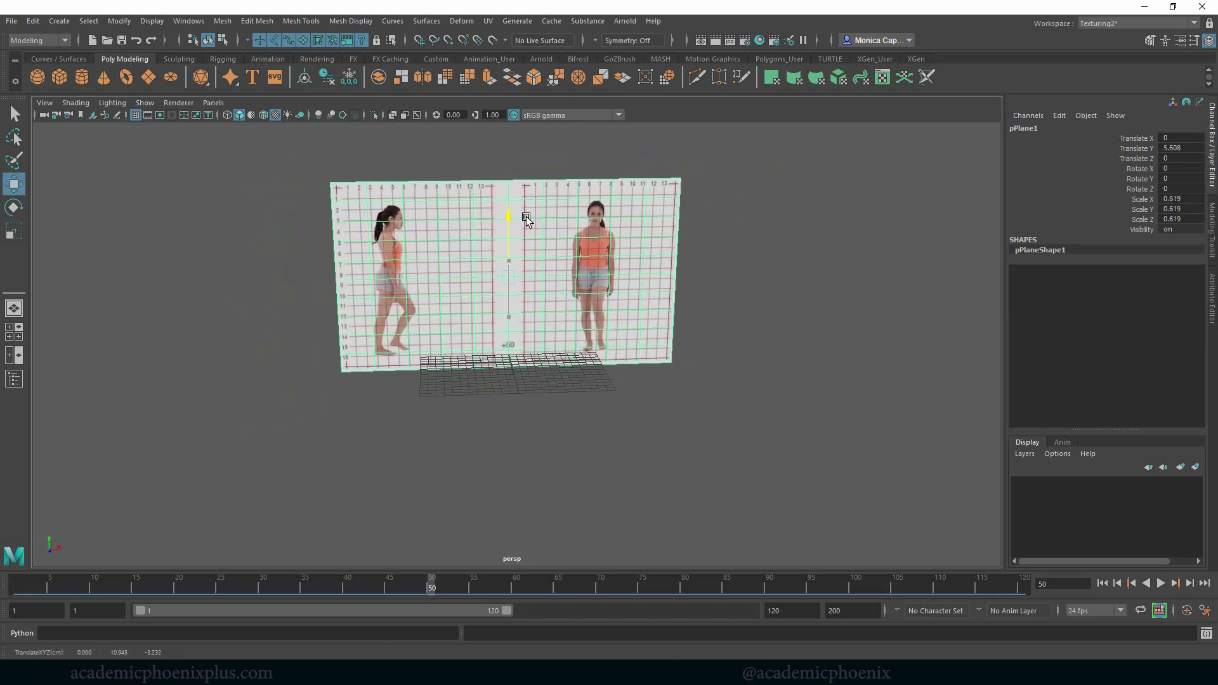
# Step: Show textures in the front view, slide the plane left, and duplicate it forward along Z
pyautogui.press('space')
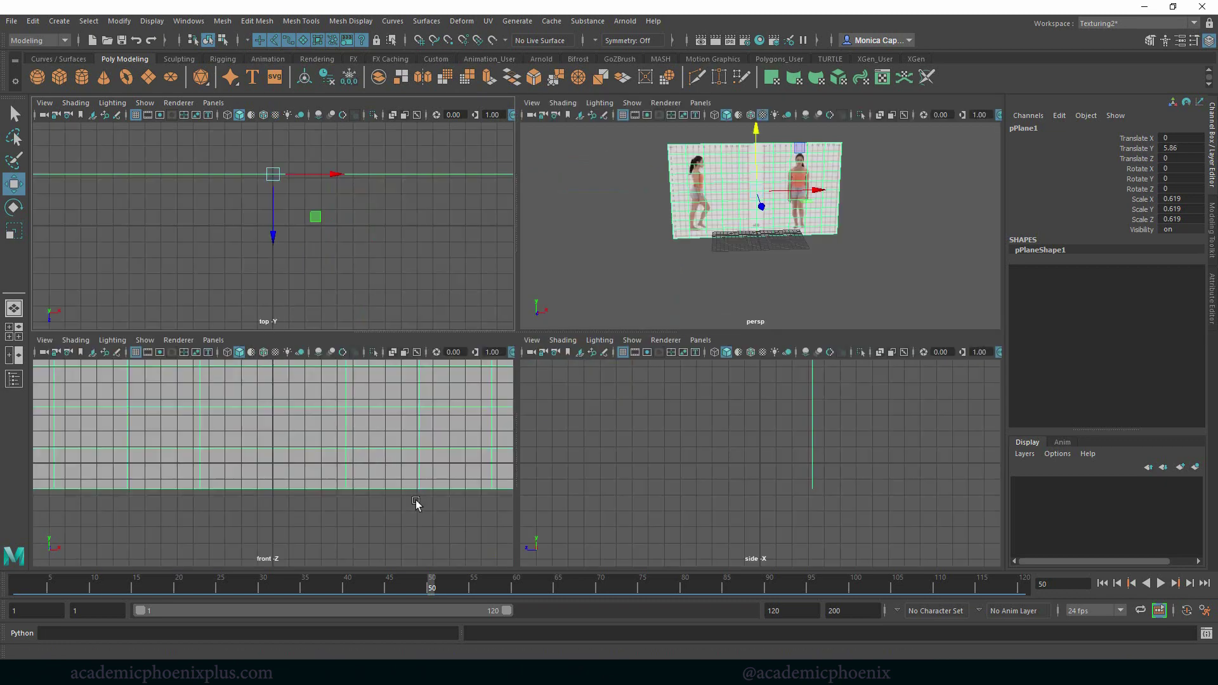
pyautogui.press('f')
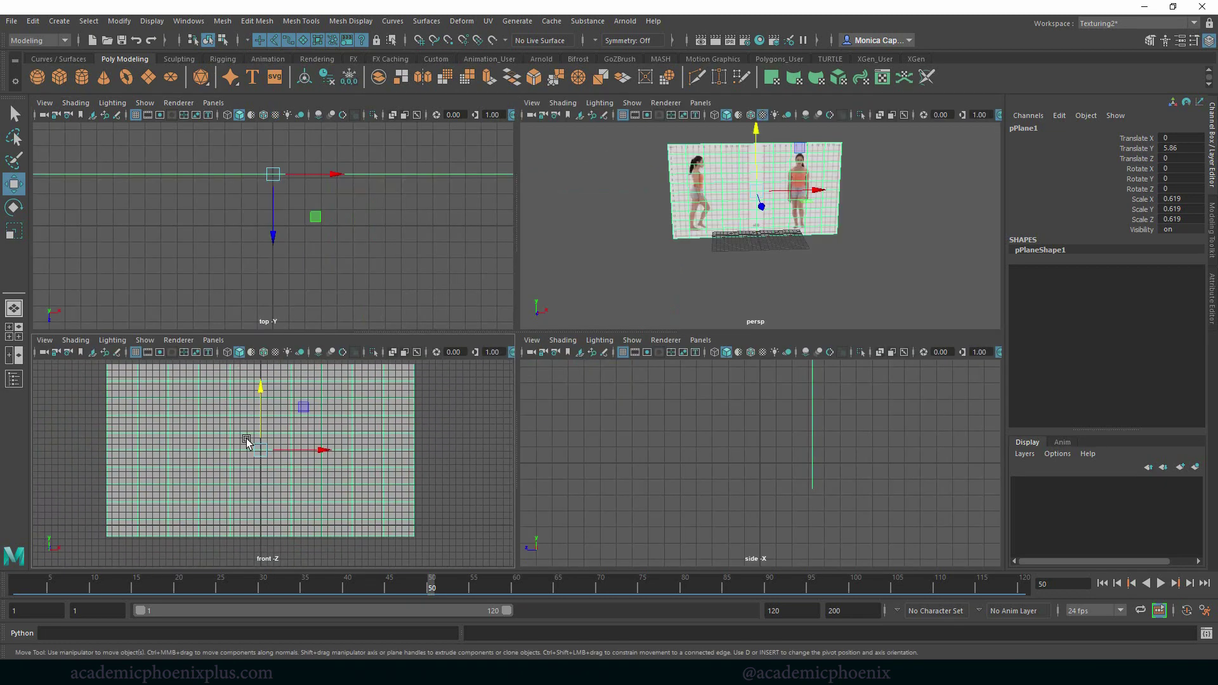
pyautogui.press('6')
pyautogui.moveTo(329, 448); pyautogui.dragTo(251, 454)
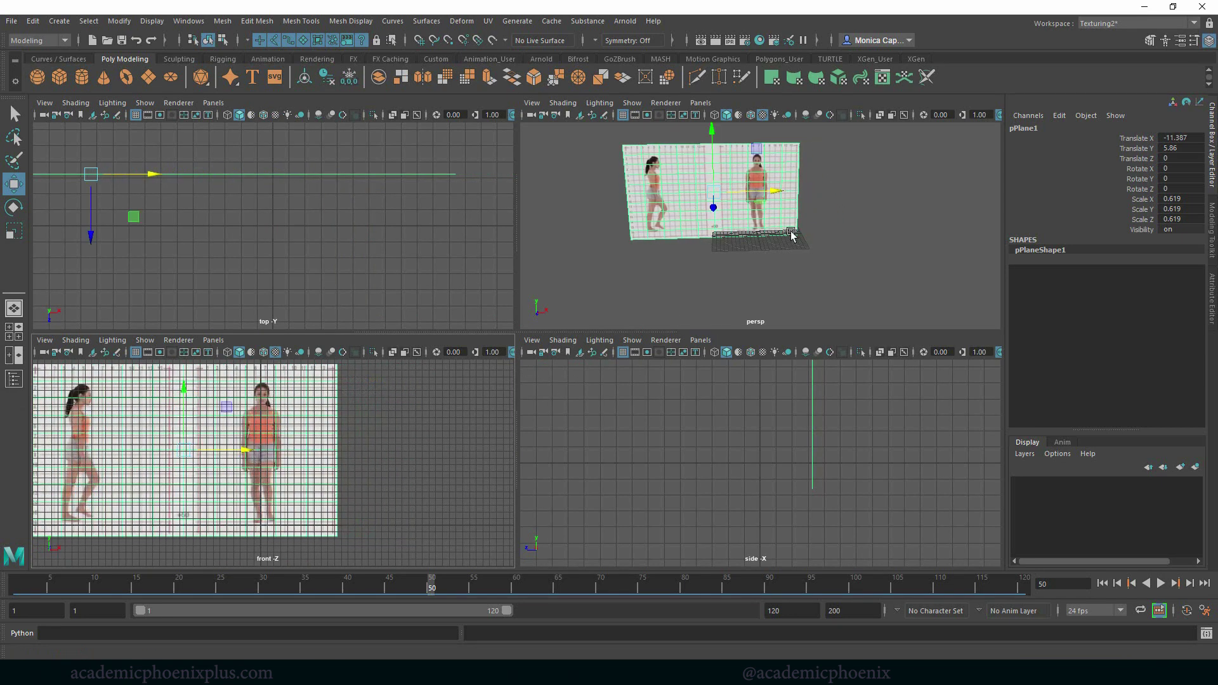
pyautogui.hotkey('ctrl', 'd')
pyautogui.moveTo(713, 208); pyautogui.dragTo(1126, 209)
# Step: Set the duplicate pPlane2's Rotate Y to 90 and show its texture in the side view
pyautogui.press('e')
pyautogui.doubleClick(1189, 178)
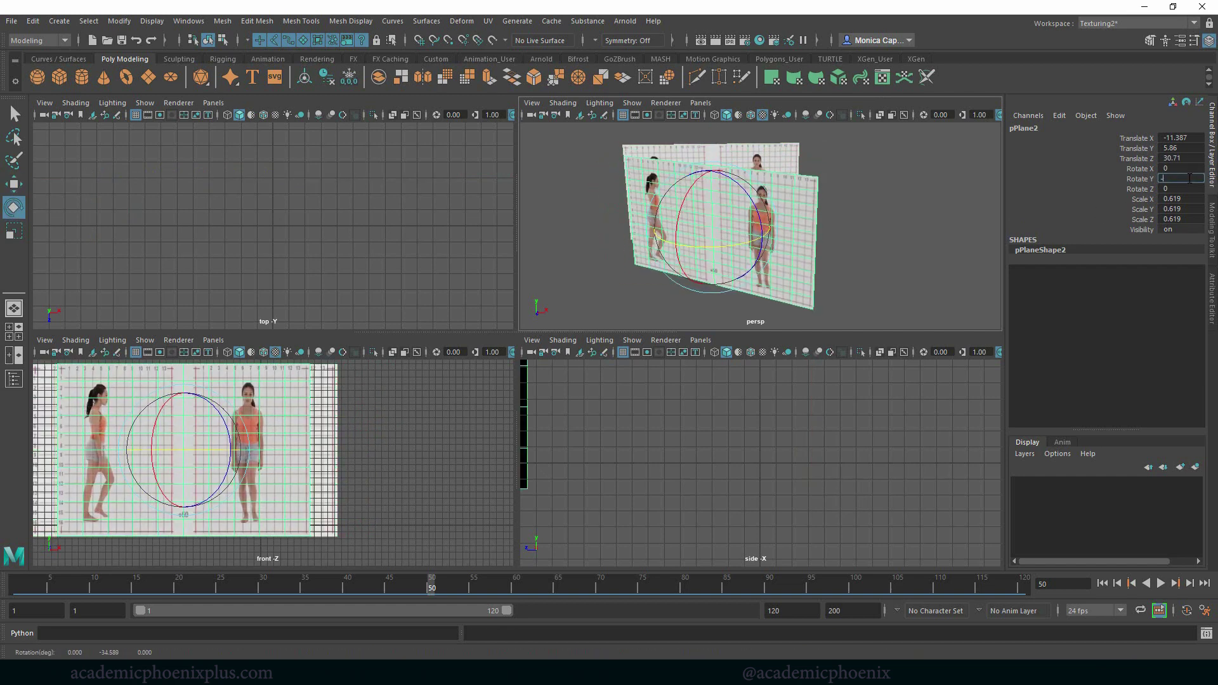
pyautogui.write('0')
pyautogui.press('Return')
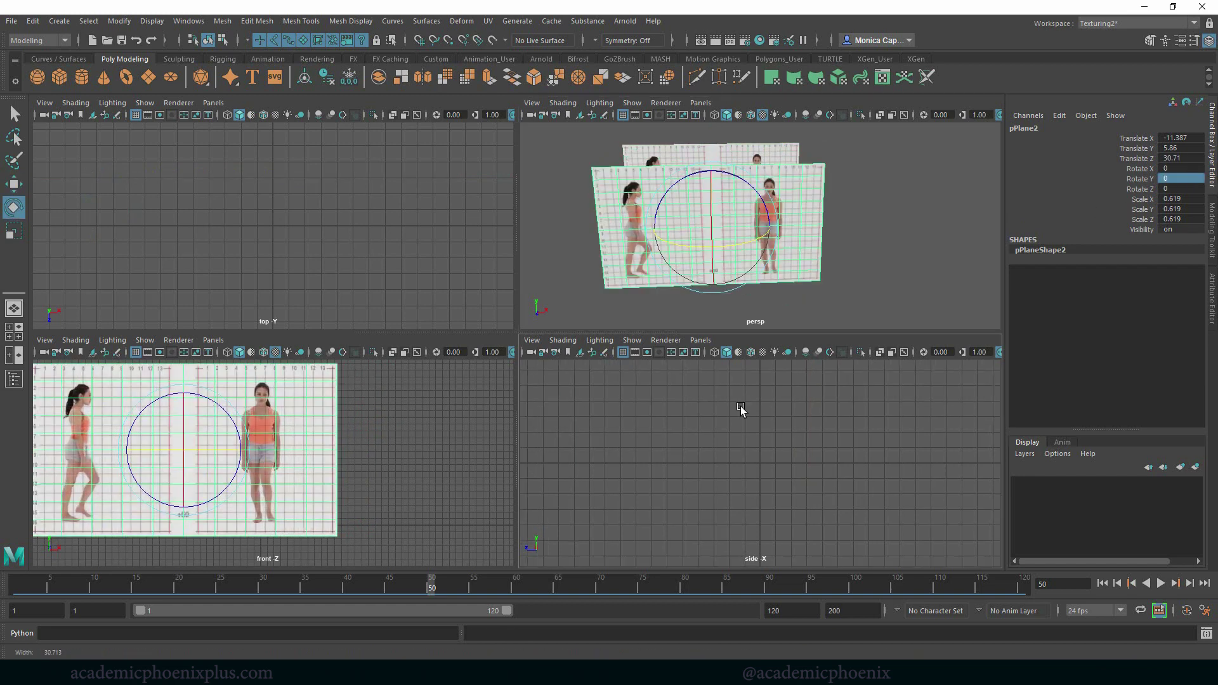
pyautogui.doubleClick(1184, 177)
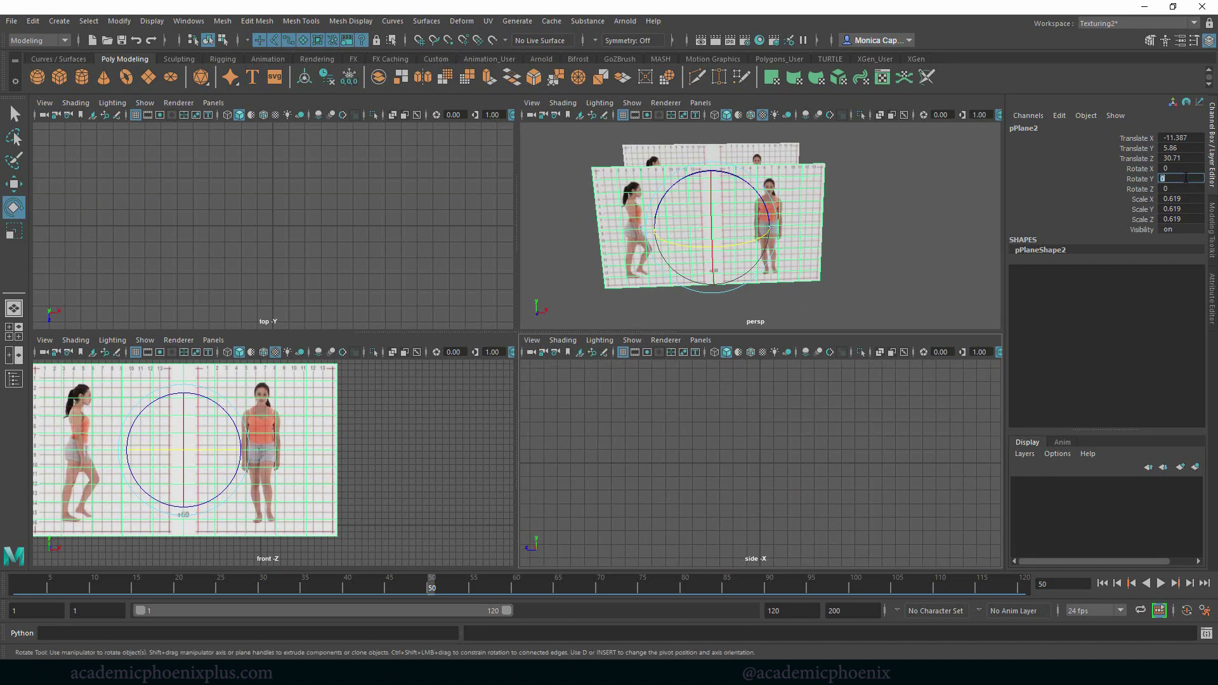
pyautogui.press('Return')
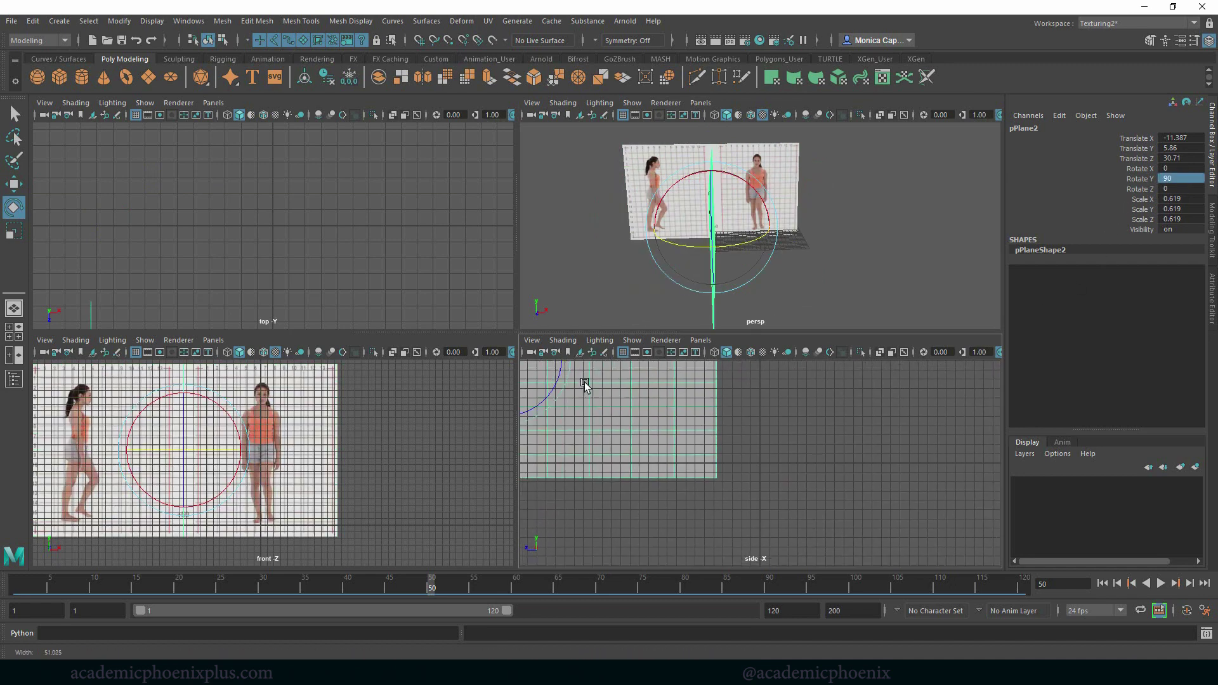
pyautogui.press('6')
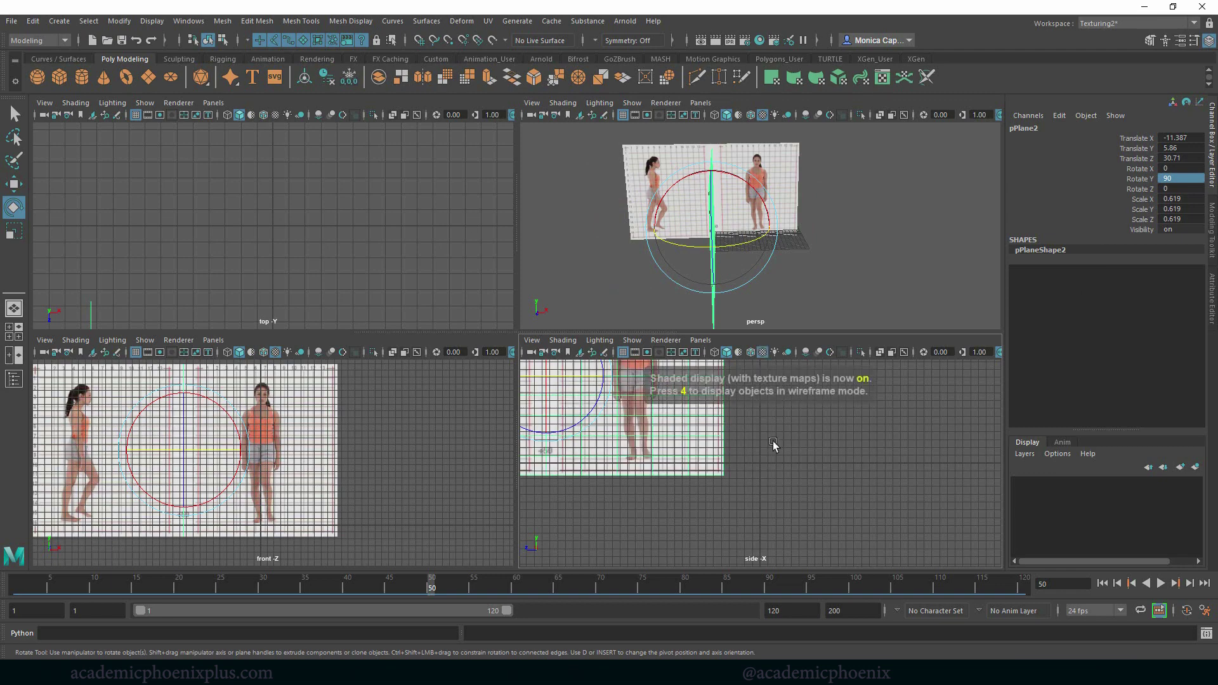
pyautogui.scroll(3, 772, 441)
# Step: Slide side plane pPlane2 along Z to -15.033 and lower it slightly
pyautogui.press('w')
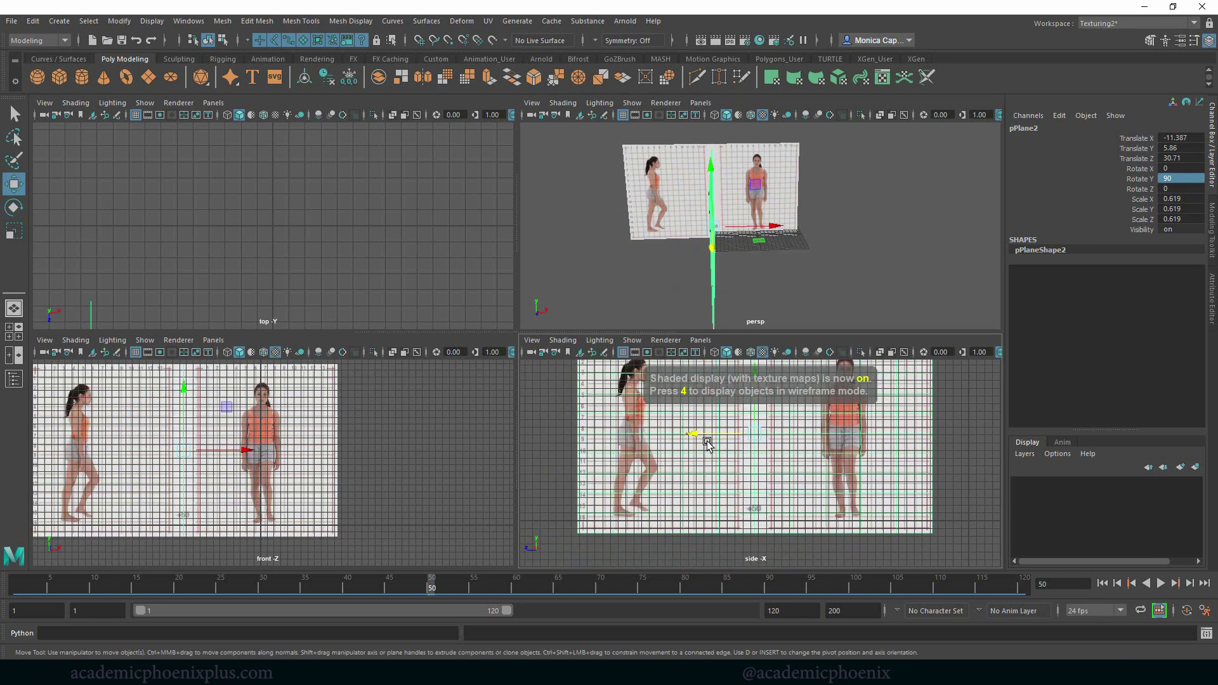
pyautogui.moveTo(704, 435); pyautogui.dragTo(831, 442)
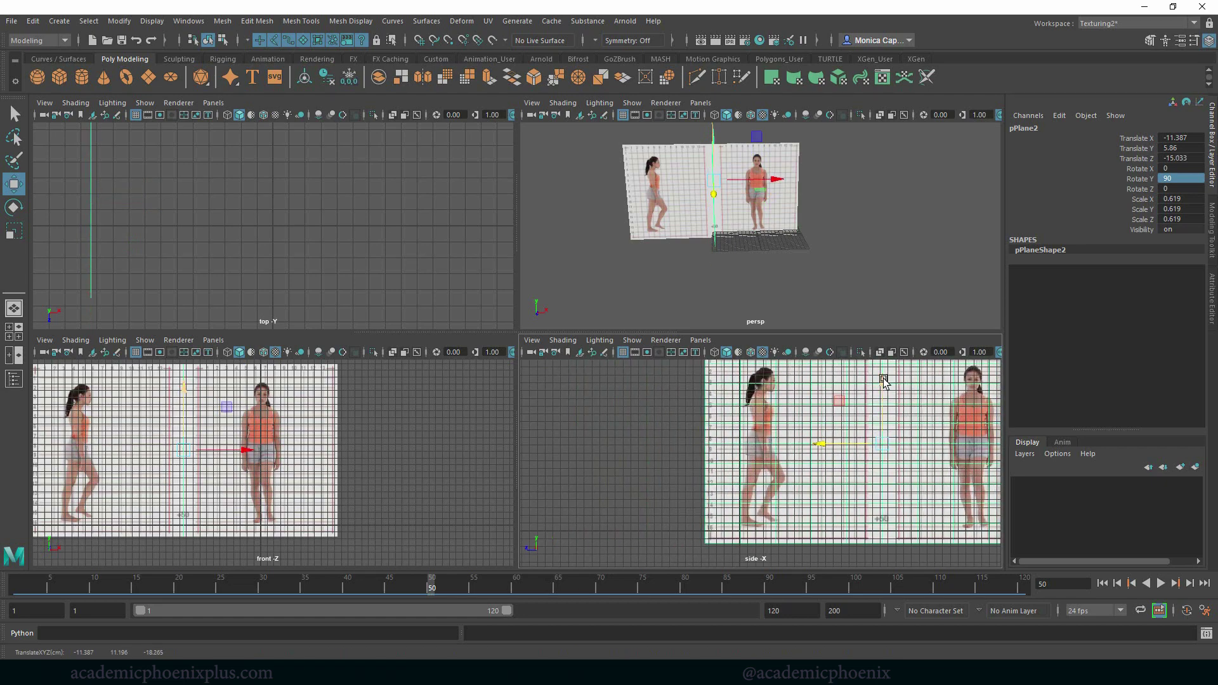
pyautogui.moveTo(884, 381); pyautogui.dragTo(872, 401)
# Step: Push front plane pPlane1 back to Z -38.286 so the two planes form a corner
pyautogui.press('space')
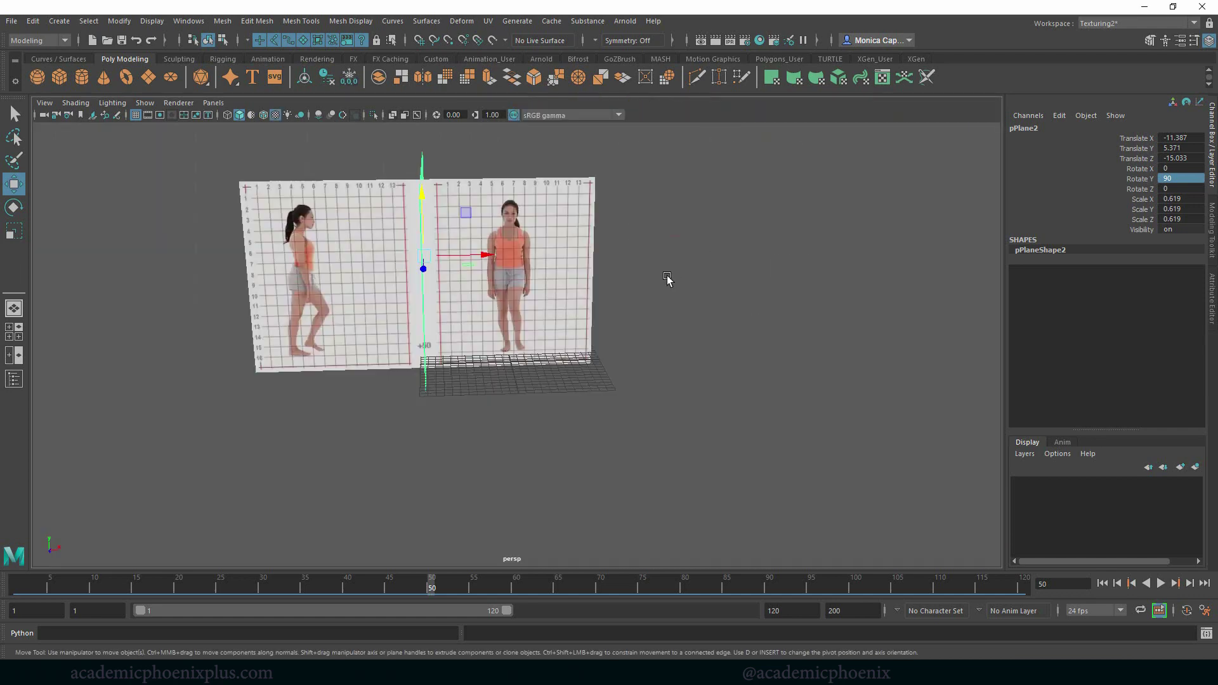
pyautogui.keyDown('alt'); pyautogui.moveTo(370, 345); pyautogui.dragTo(241, 394); pyautogui.keyUp('alt')
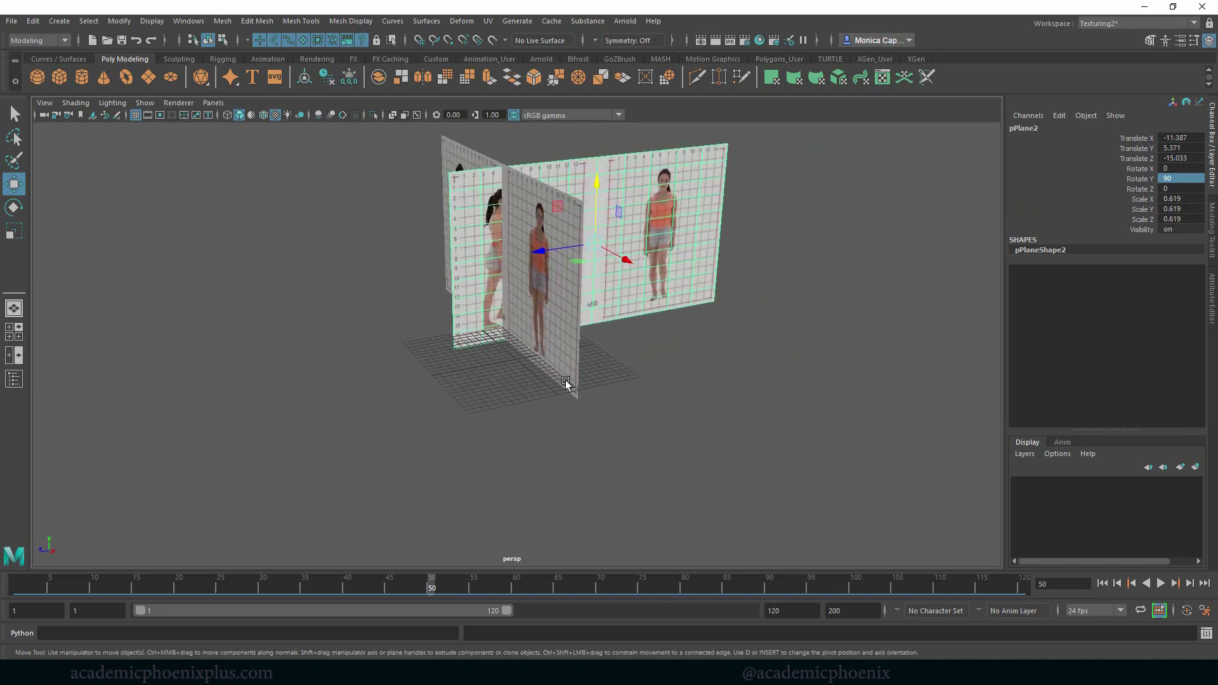
pyautogui.click(537, 354)
pyautogui.moveTo(450, 265); pyautogui.dragTo(674, 234)
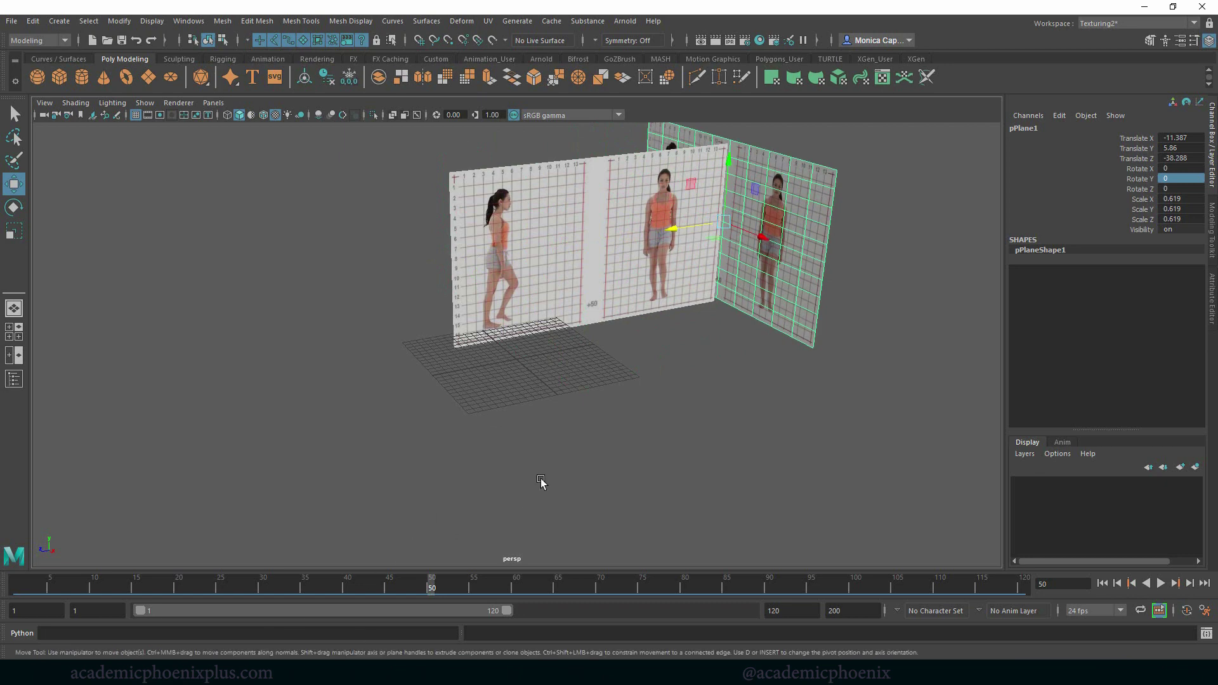
pyautogui.press('space')
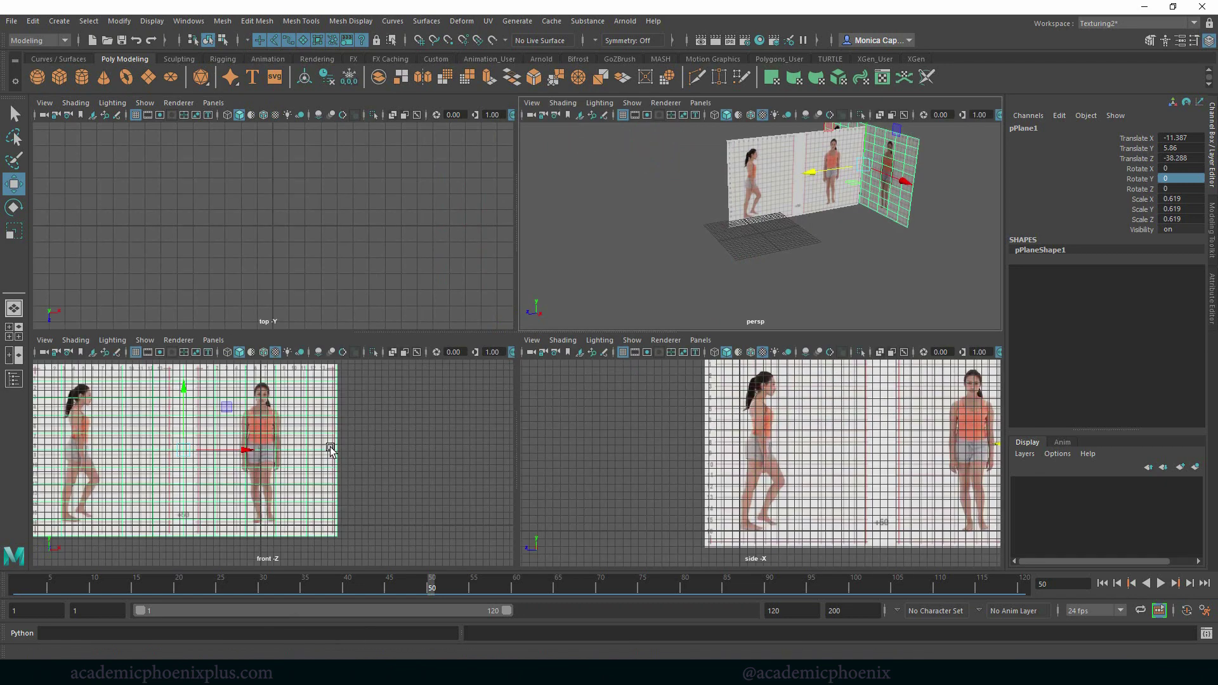
# Step: Go to frame 3 and nudge the front reference plane slightly left
pyautogui.scroll(1, 380, 449)
pyautogui.scroll(-2, 400, 450)
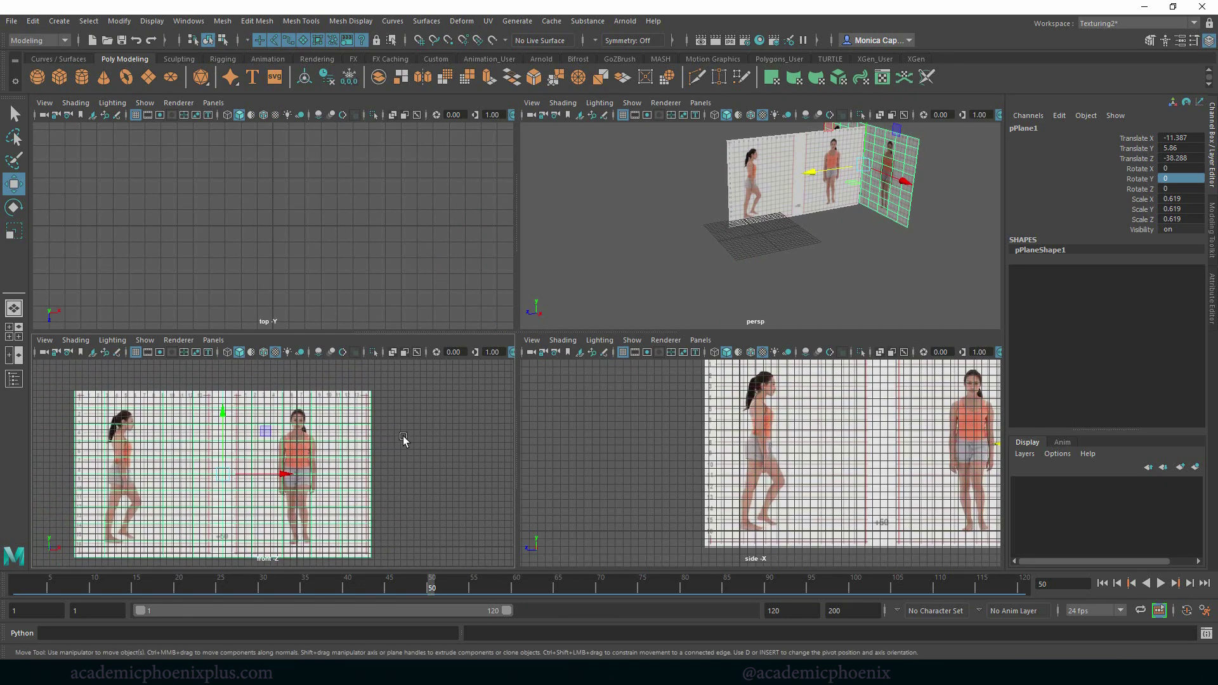
pyautogui.scroll(8, 379, 439)
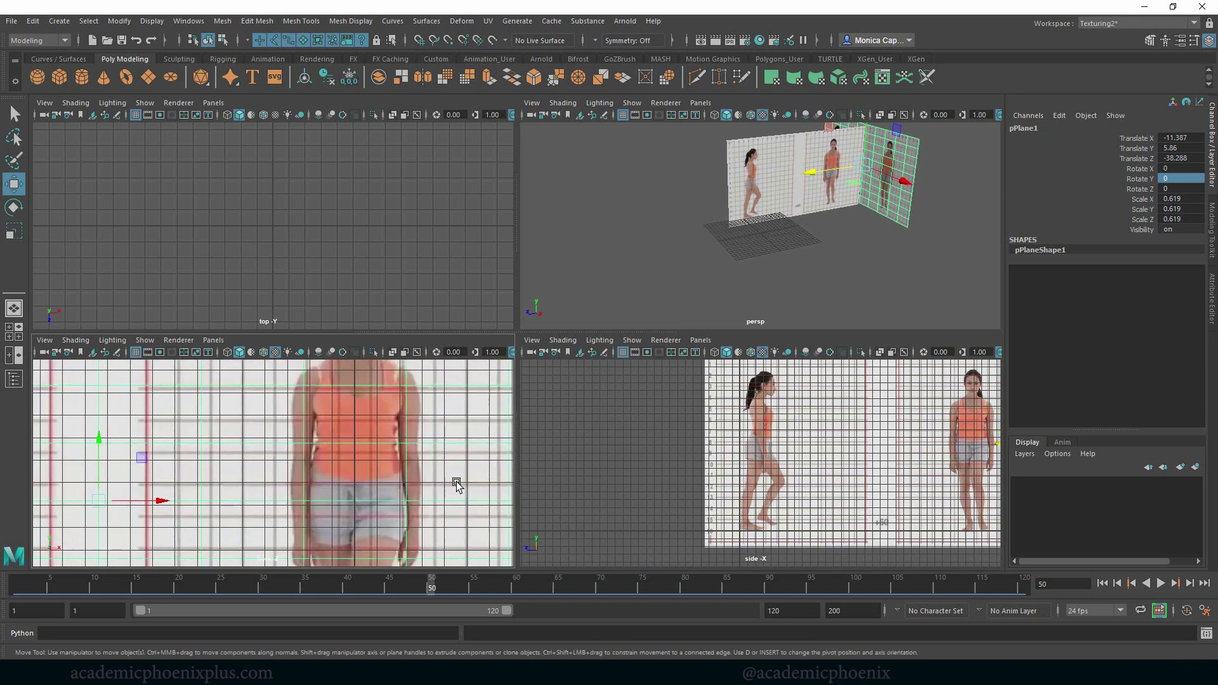
pyautogui.scroll(-2, 202, 464)
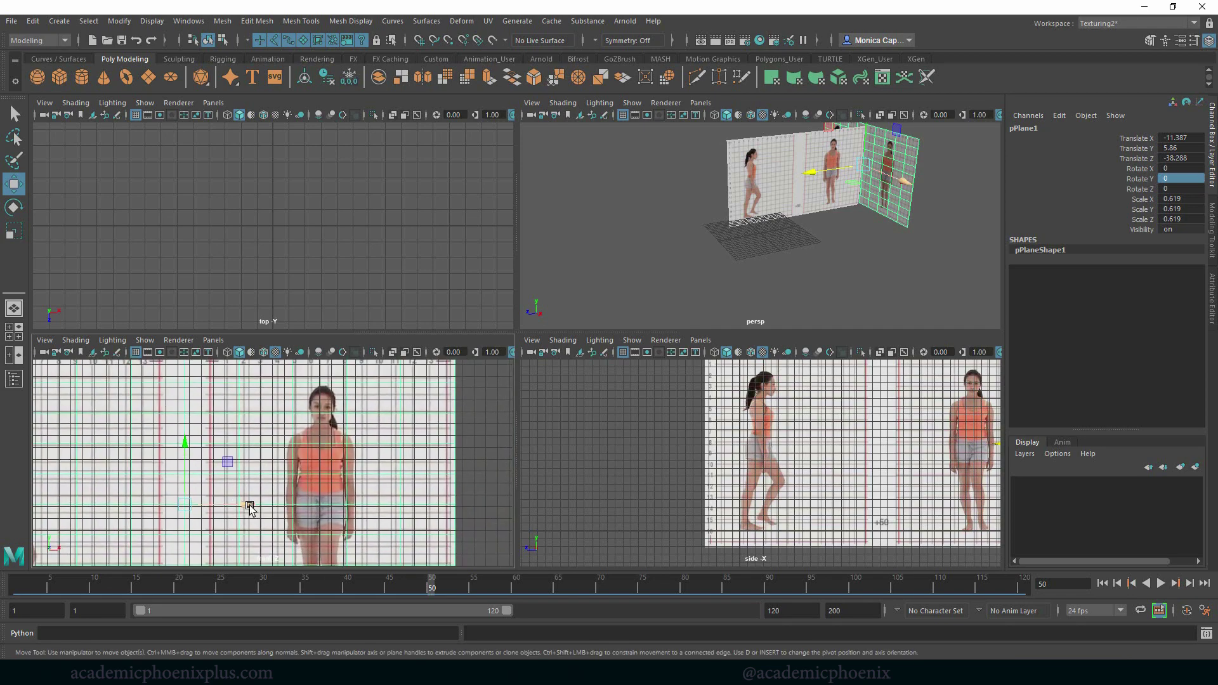
pyautogui.click(38, 588)
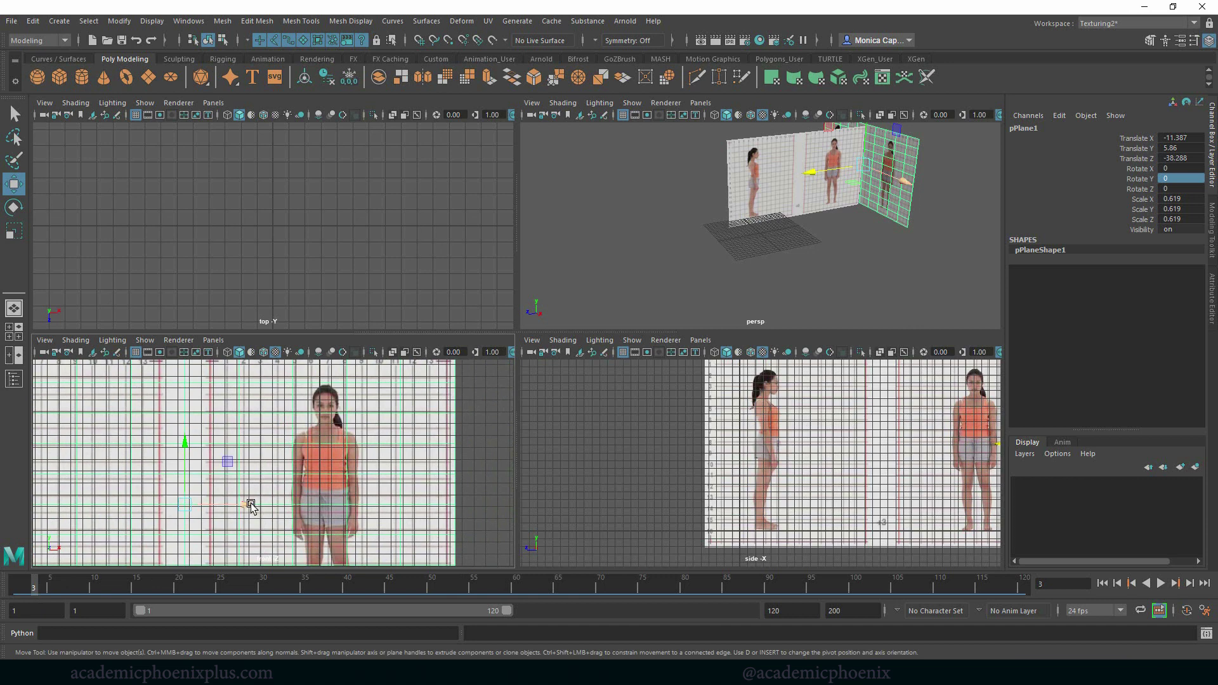
pyautogui.moveTo(250, 504); pyautogui.dragTo(248, 504)
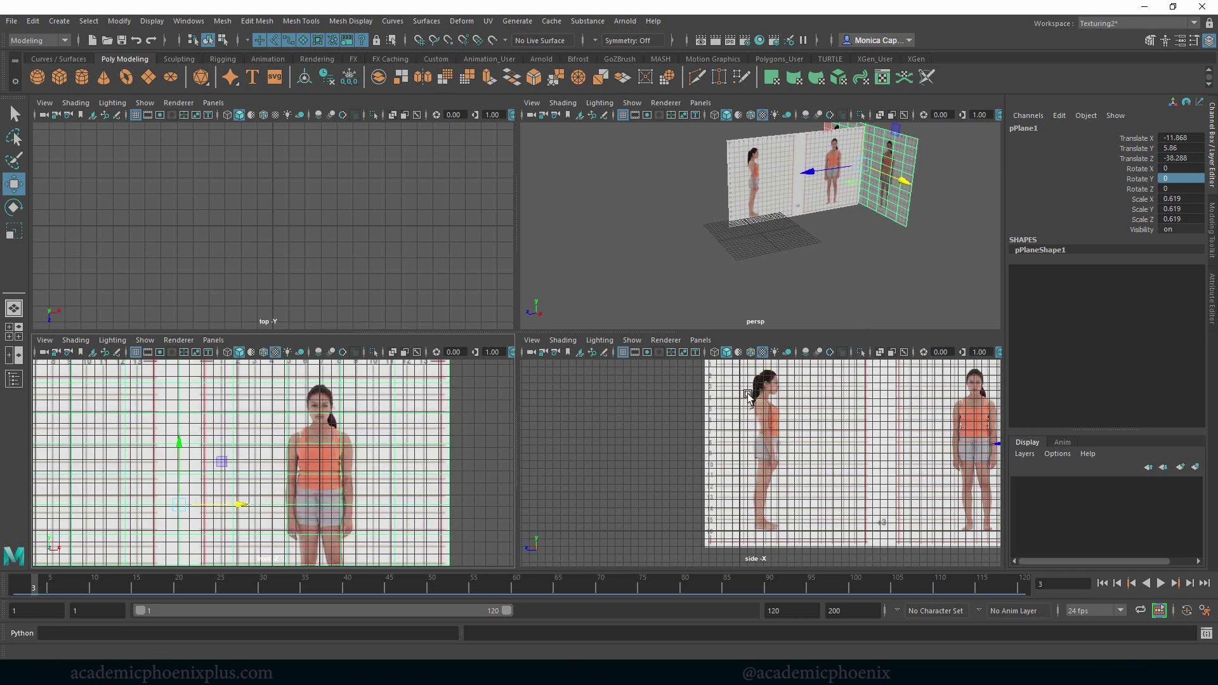
# Step: Scrub to frame 95 and find the sequence's last frame, 616, in the TiffSequence folder
pyautogui.moveTo(458, 592); pyautogui.dragTo(771, 571)
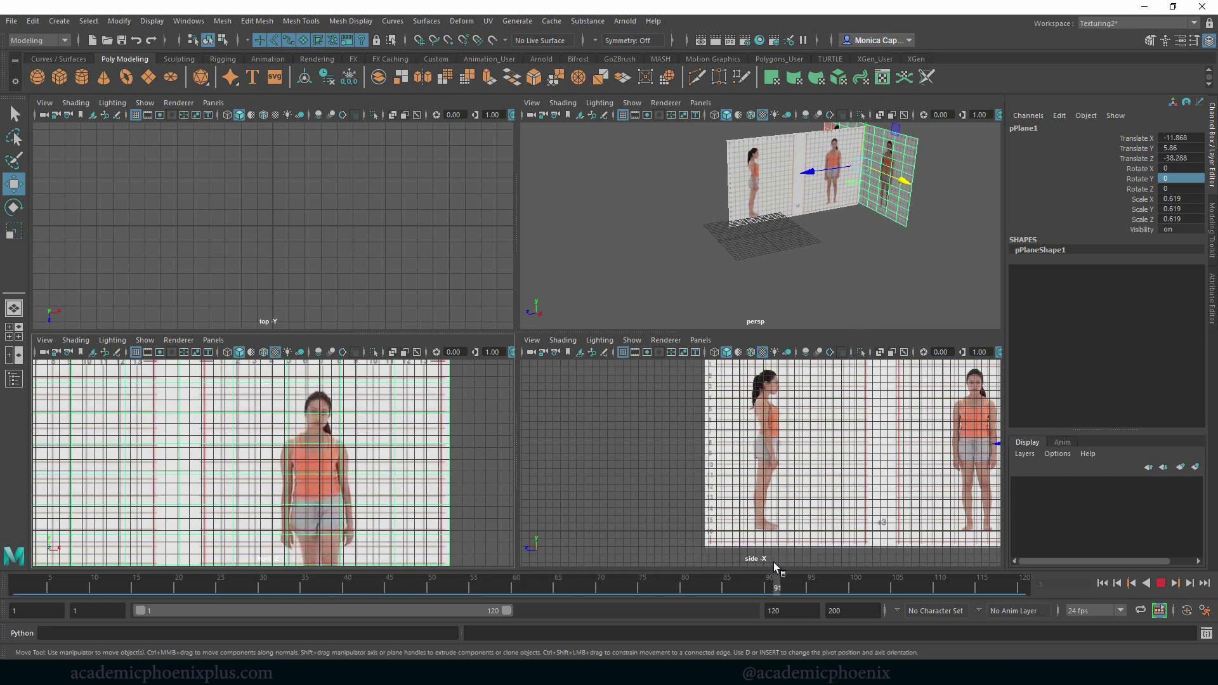
pyautogui.scroll(-3, 371, 469)
pyautogui.keyDown('alt'); pyautogui.moveTo(411, 527); pyautogui.dragTo(410, 530, button='middle'); pyautogui.keyUp('alt')
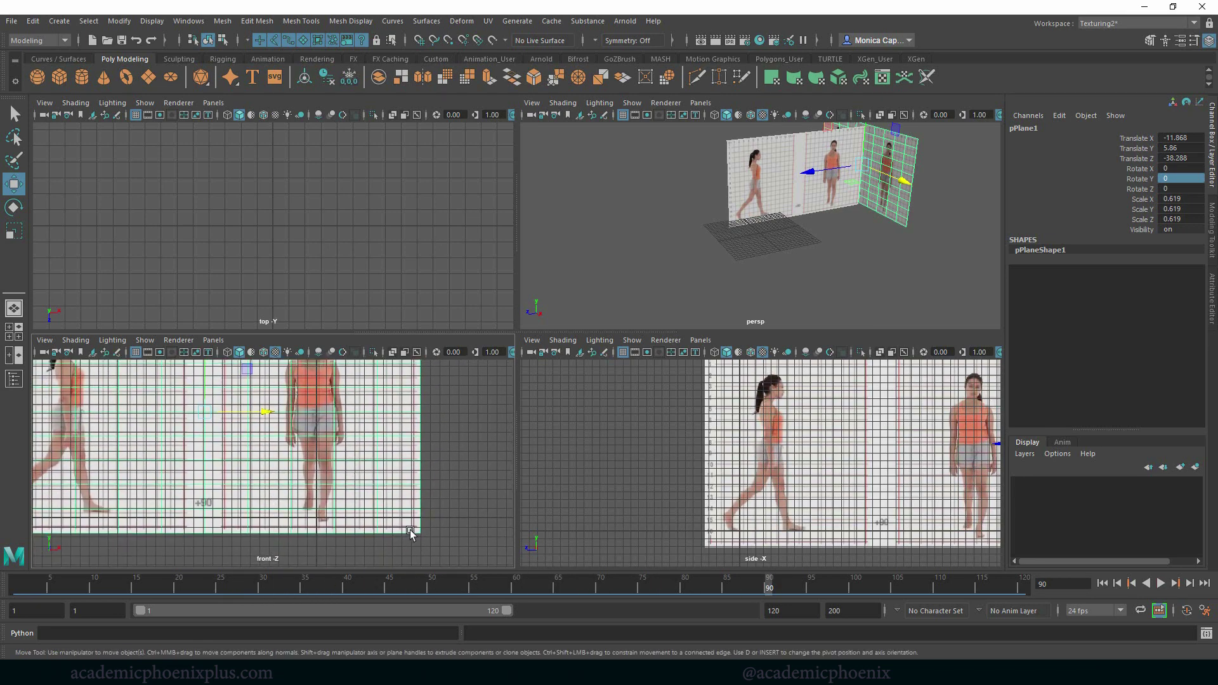
pyautogui.moveTo(757, 581); pyautogui.dragTo(811, 581)
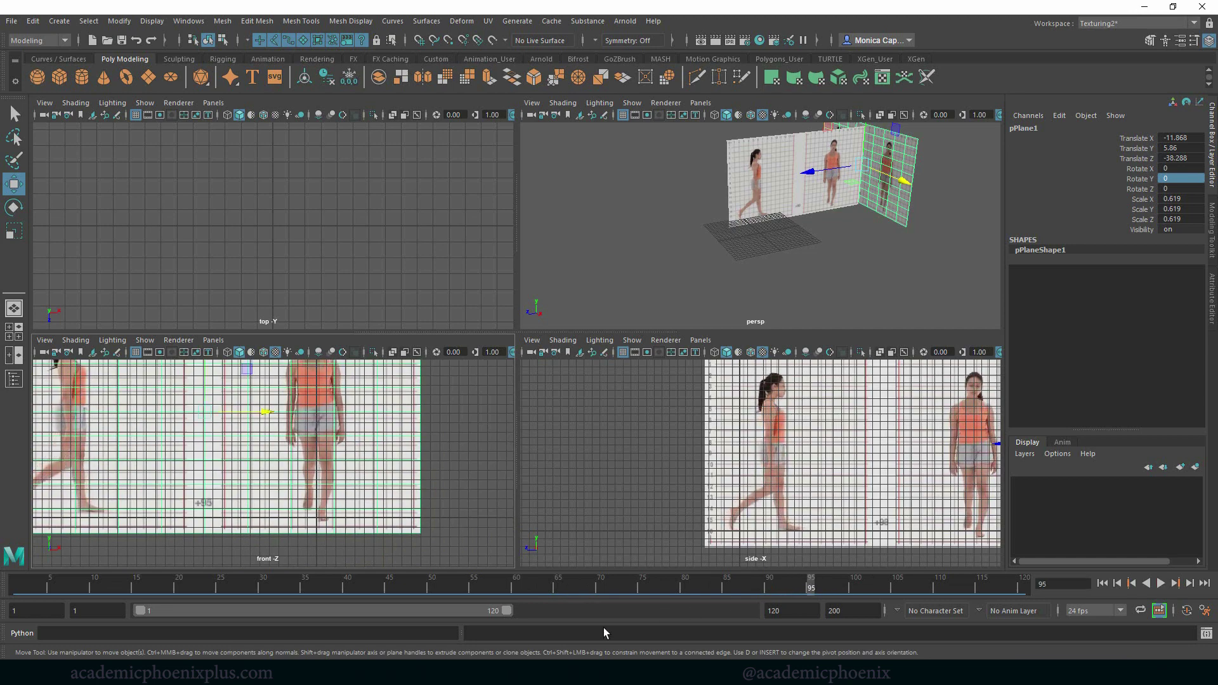
pyautogui.click(247, 609)
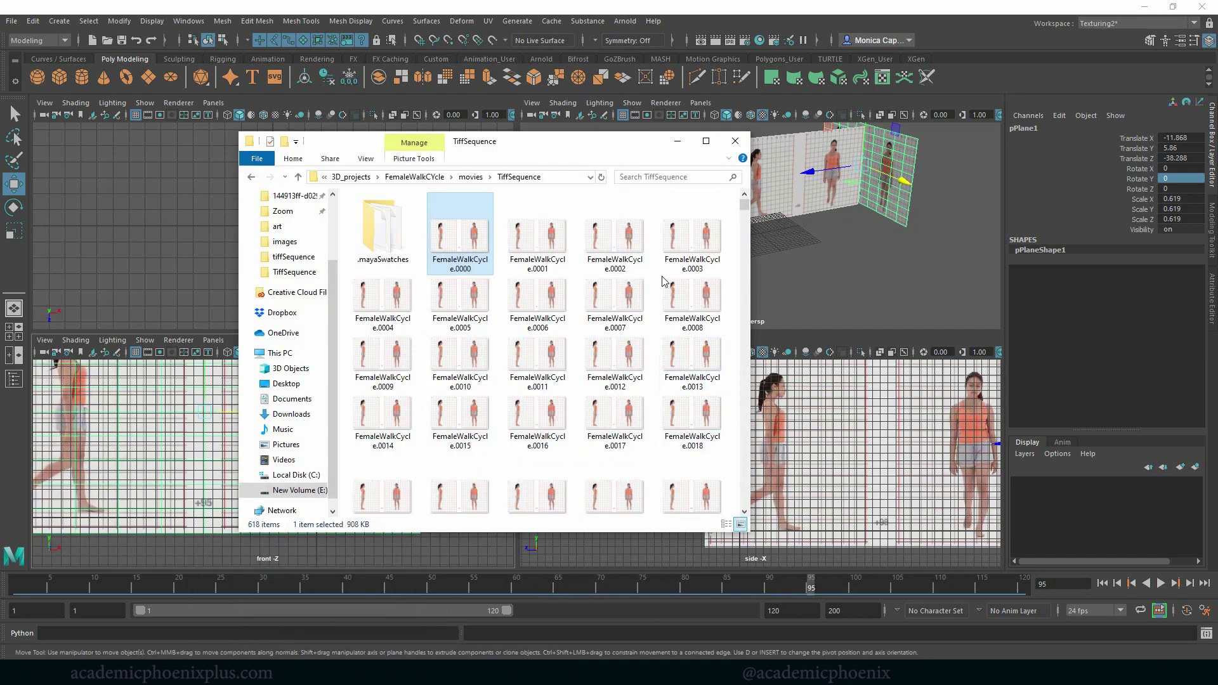
pyautogui.moveTo(743, 206); pyautogui.dragTo(752, 513)
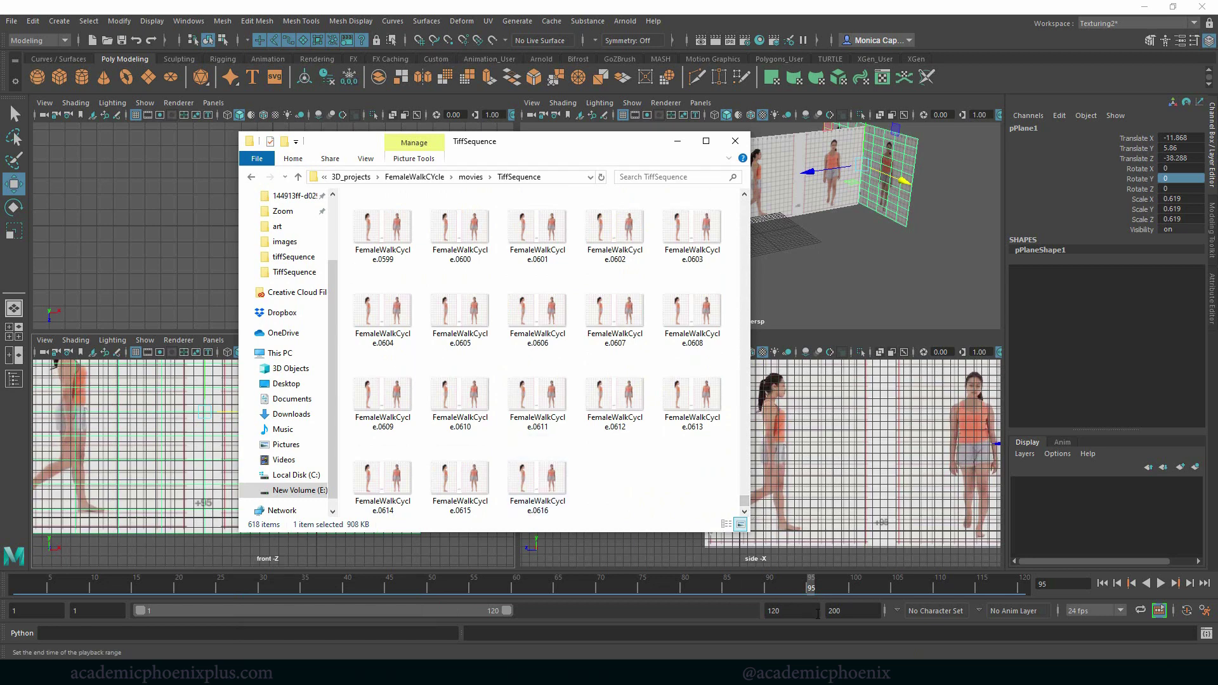
pyautogui.click(790, 611)
# Step: Set the playback end frame to 616, then play and scrub to check the planes animate
pyautogui.write('616')
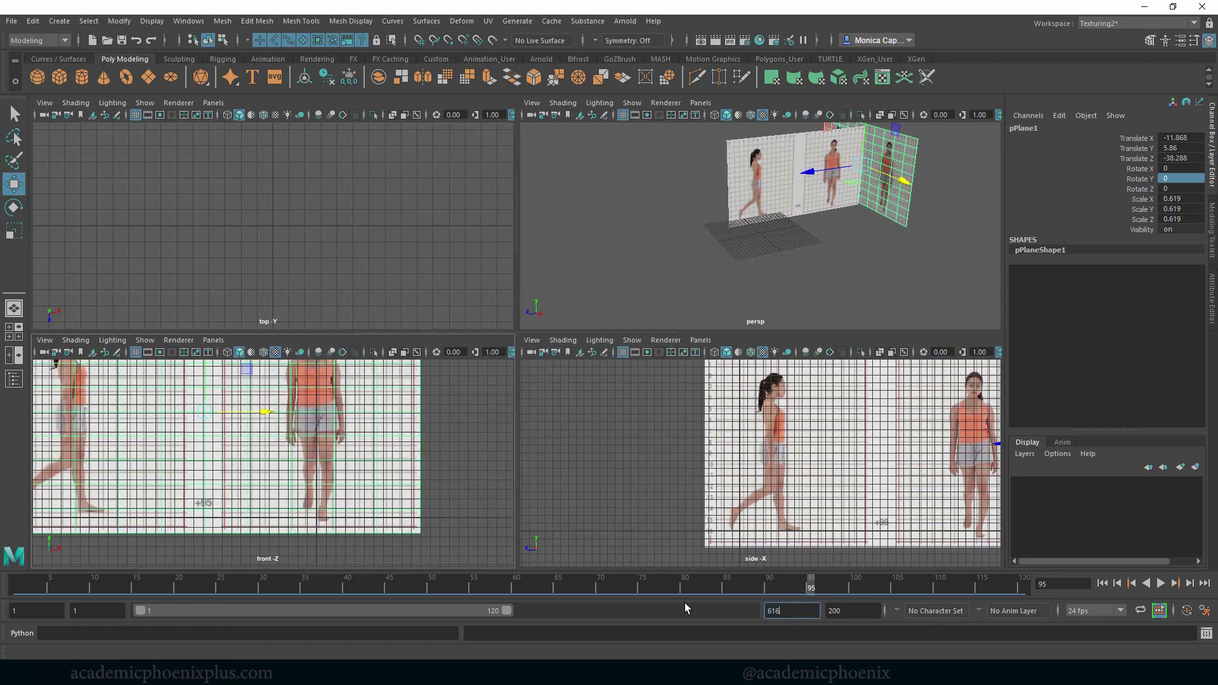
pyautogui.press('Return')
pyautogui.hotkey('alt', 'v')
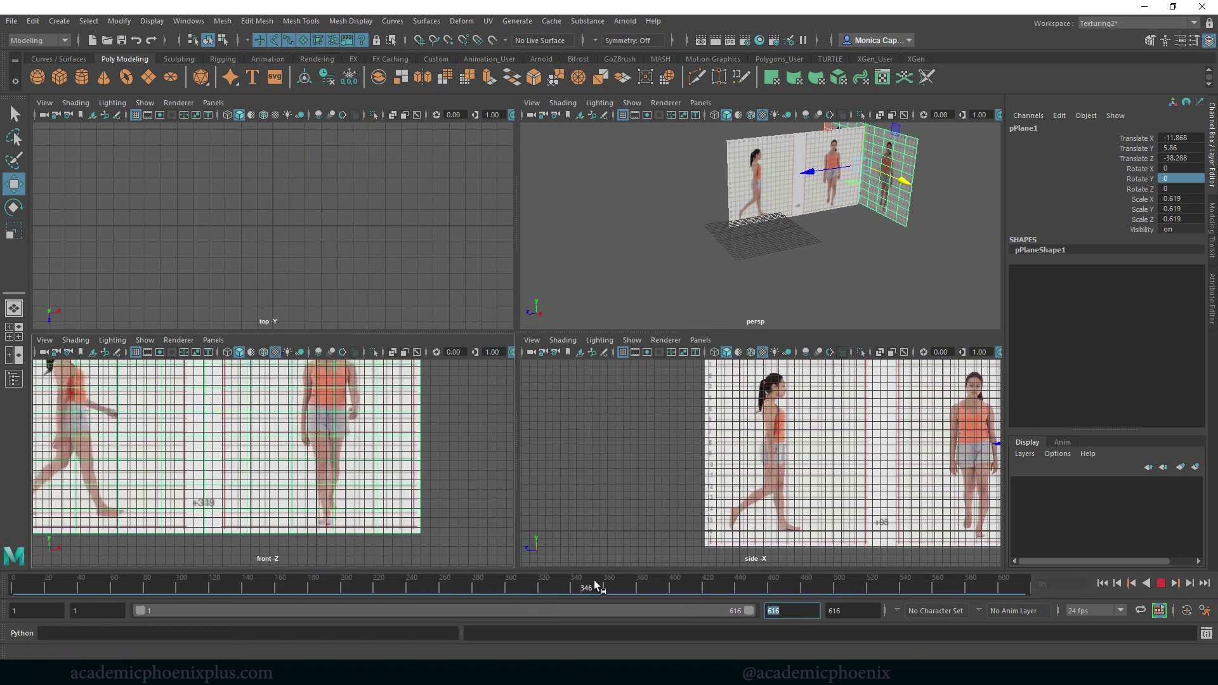
pyautogui.click(96, 584)
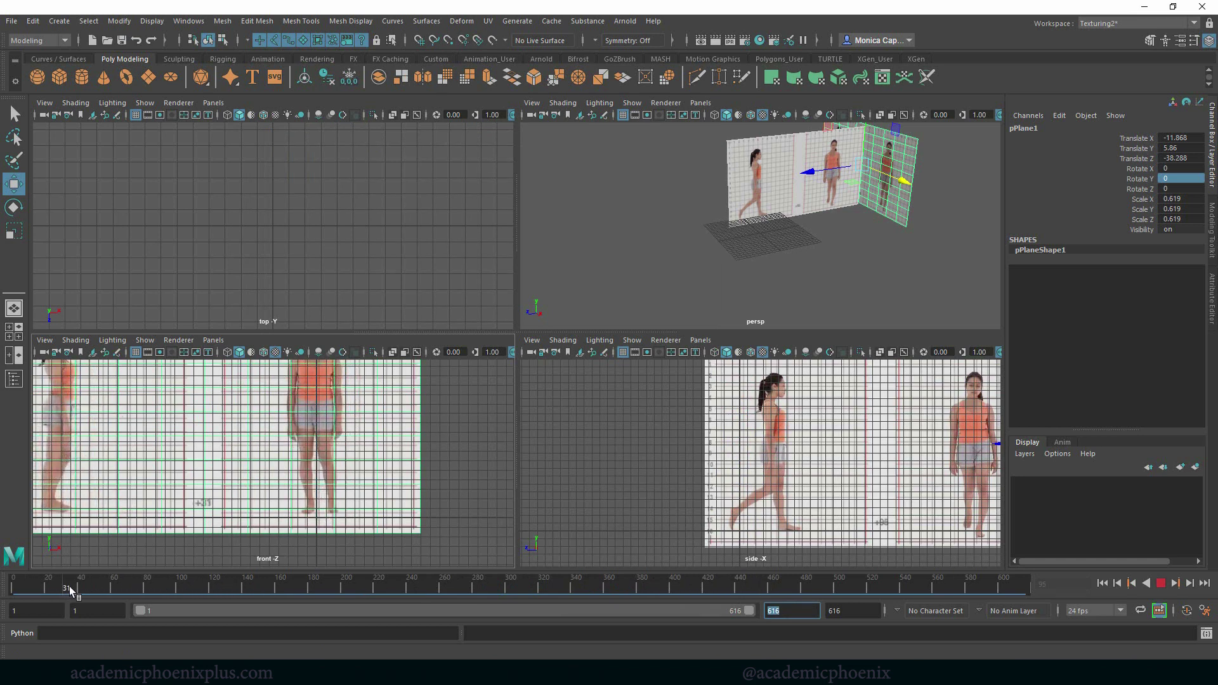
pyautogui.moveTo(169, 582)
pyautogui.mouseDown()
pyautogui.moveTo(242, 587)
pyautogui.moveTo(45, 588)
pyautogui.moveTo(145, 587)
pyautogui.mouseUp()
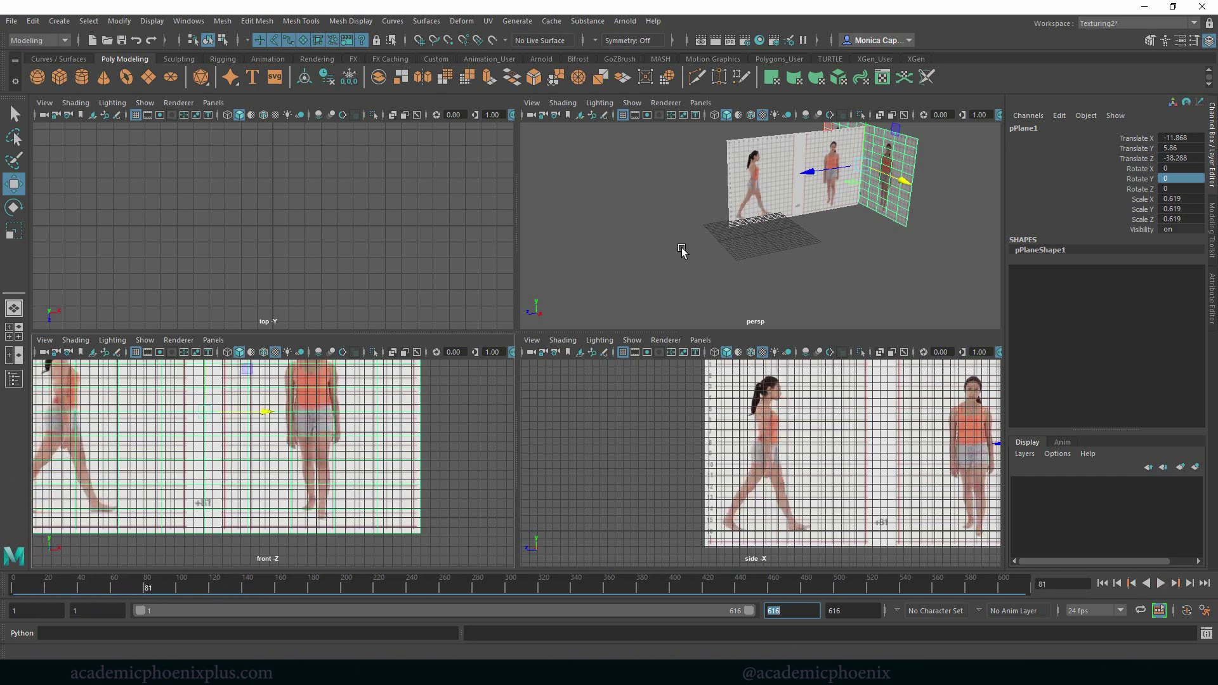
pyautogui.moveTo(264, 587); pyautogui.dragTo(489, 580)
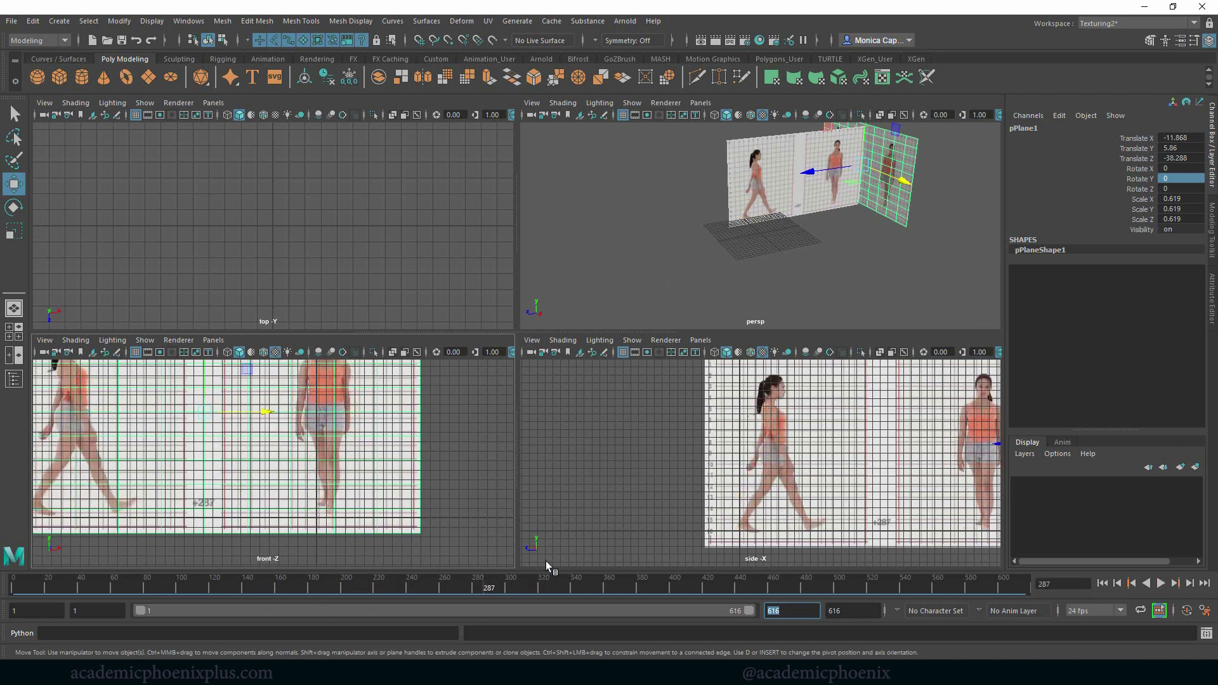
pyautogui.click(617, 322)
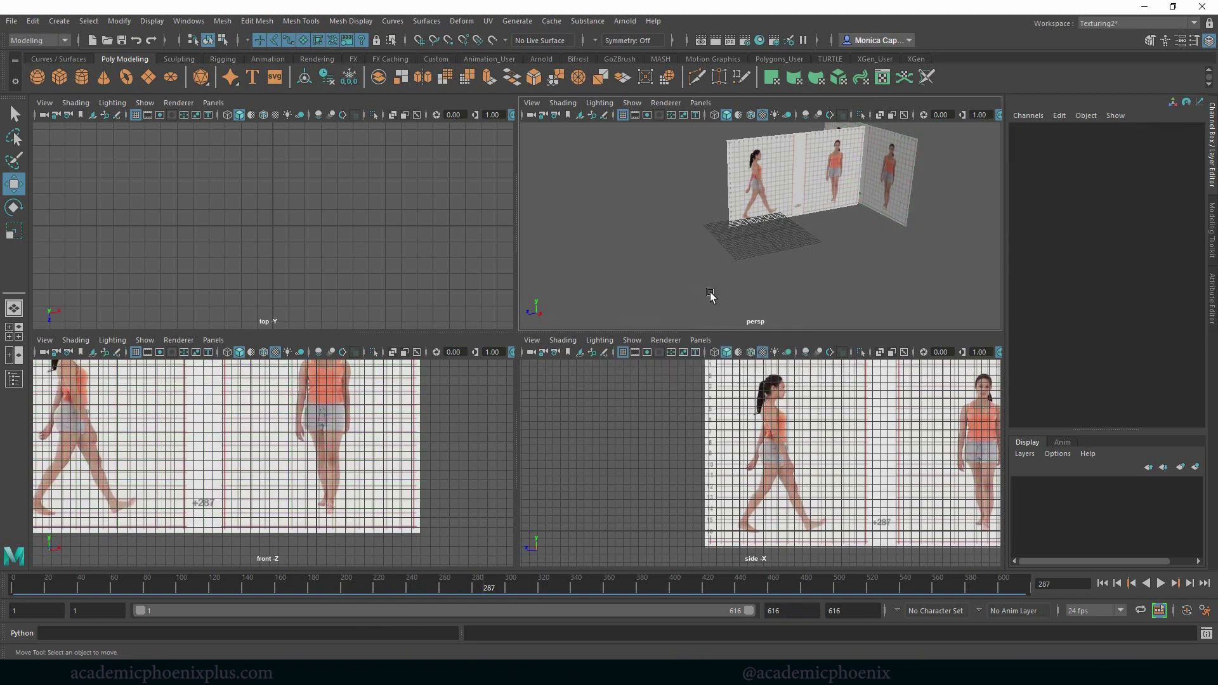
# Step: Marquee-select the reference planes in the maximized perspective view and freeze their transformations
pyautogui.press('space')
pyautogui.keyDown('alt'); pyautogui.moveTo(615, 353); pyautogui.dragTo(600, 443); pyautogui.keyUp('alt')
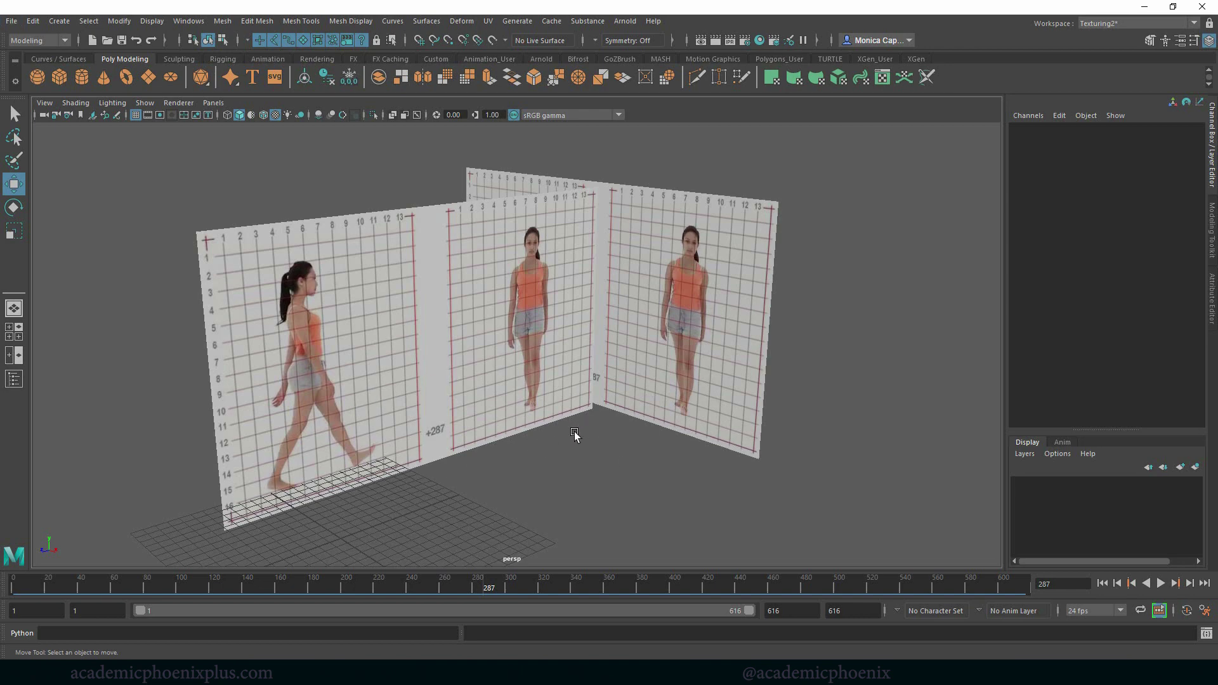
pyautogui.keyDown('alt'); pyautogui.moveTo(574, 431); pyautogui.dragTo(614, 400); pyautogui.keyUp('alt')
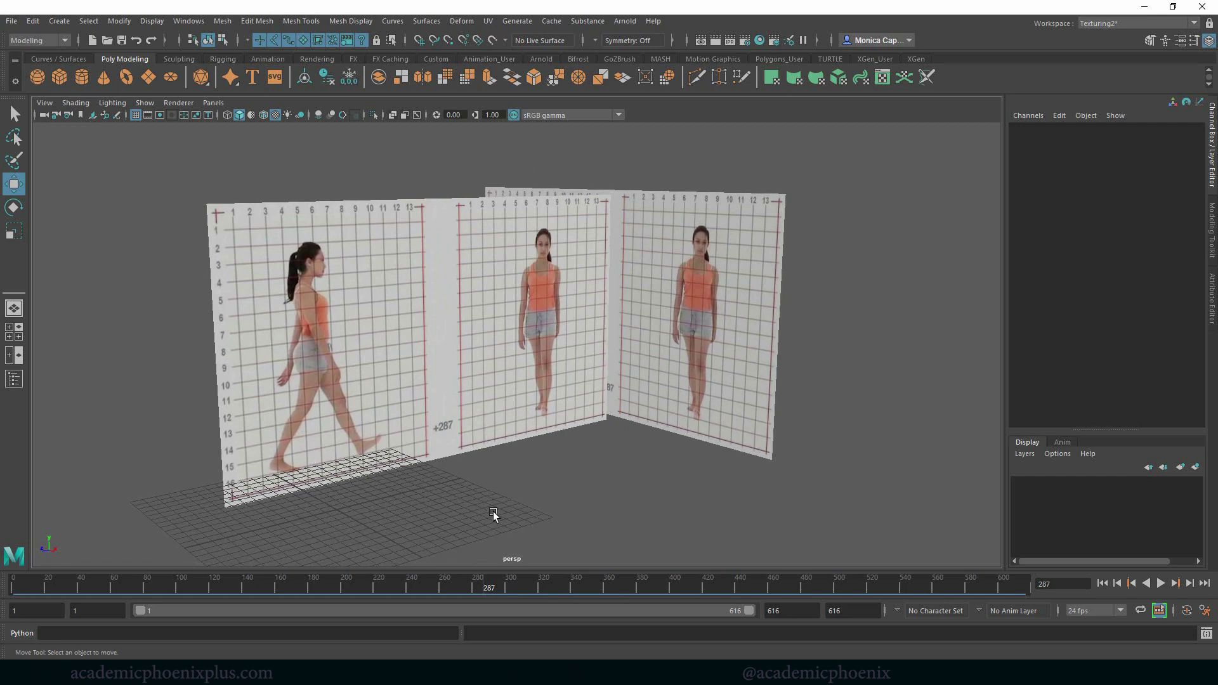
pyautogui.moveTo(624, 477); pyautogui.dragTo(544, 383)
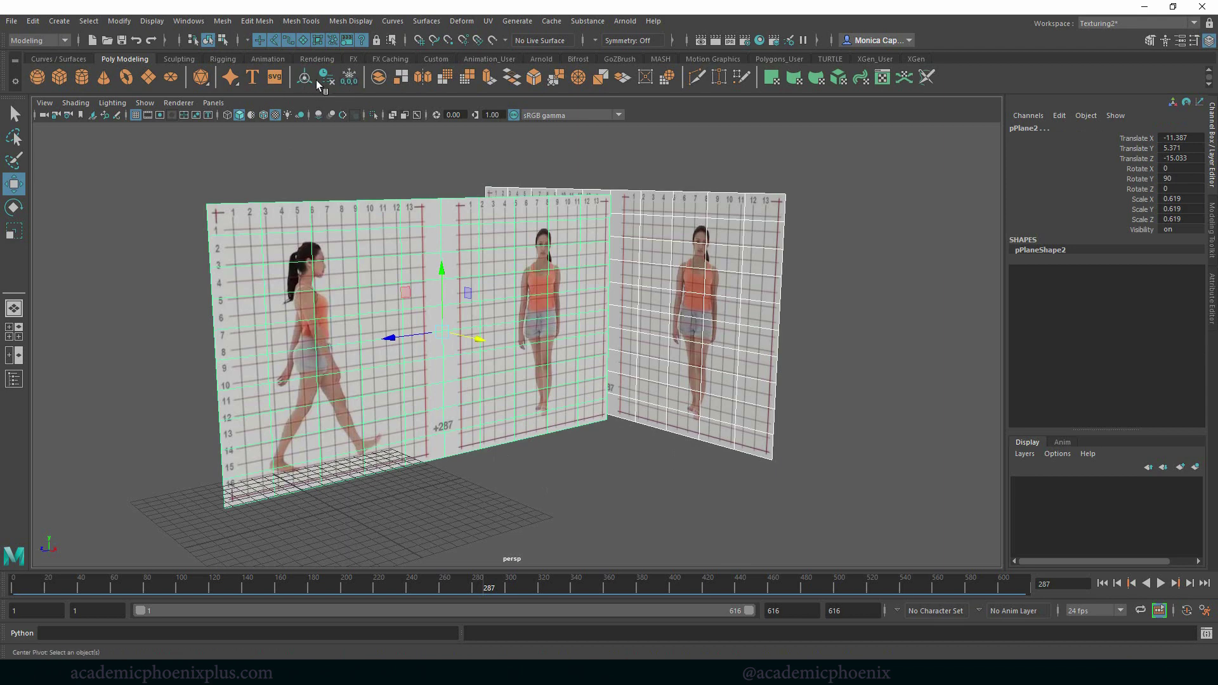
pyautogui.click(353, 81)
pyautogui.click(11, 21)
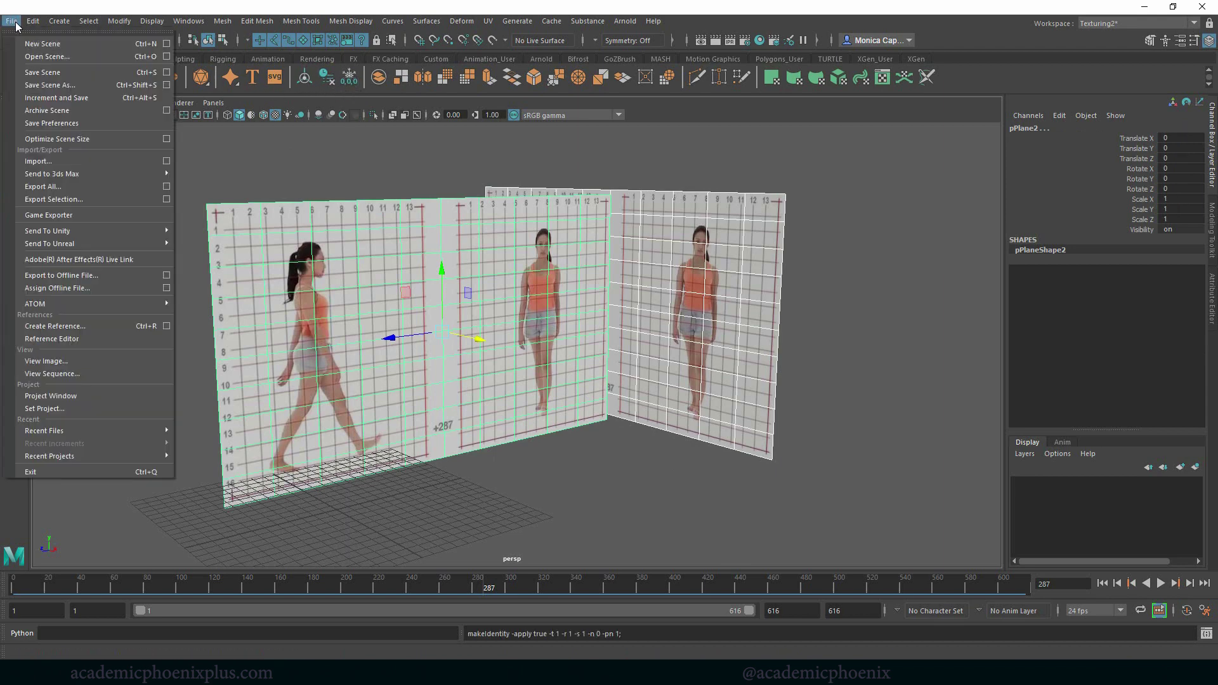
# Step: Save the scene as FemaleWalkCycle_v1_SceneSetup with the Maya ASCII file type
pyautogui.click(26, 73)
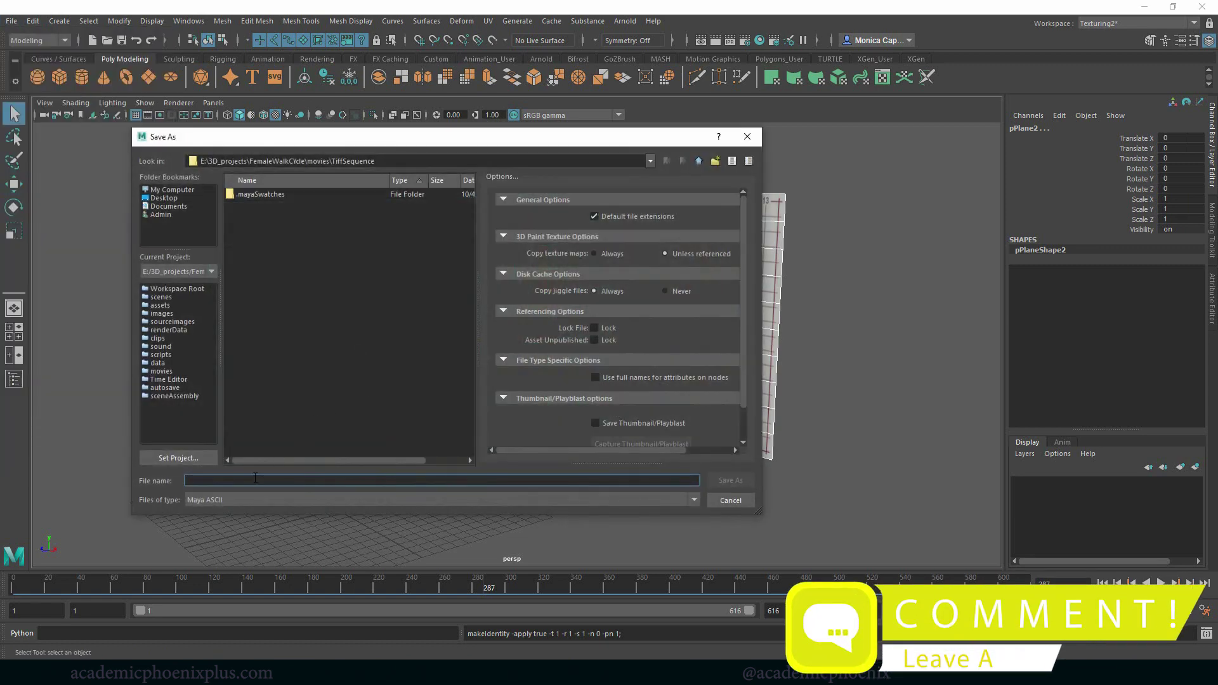
pyautogui.write('Fema')
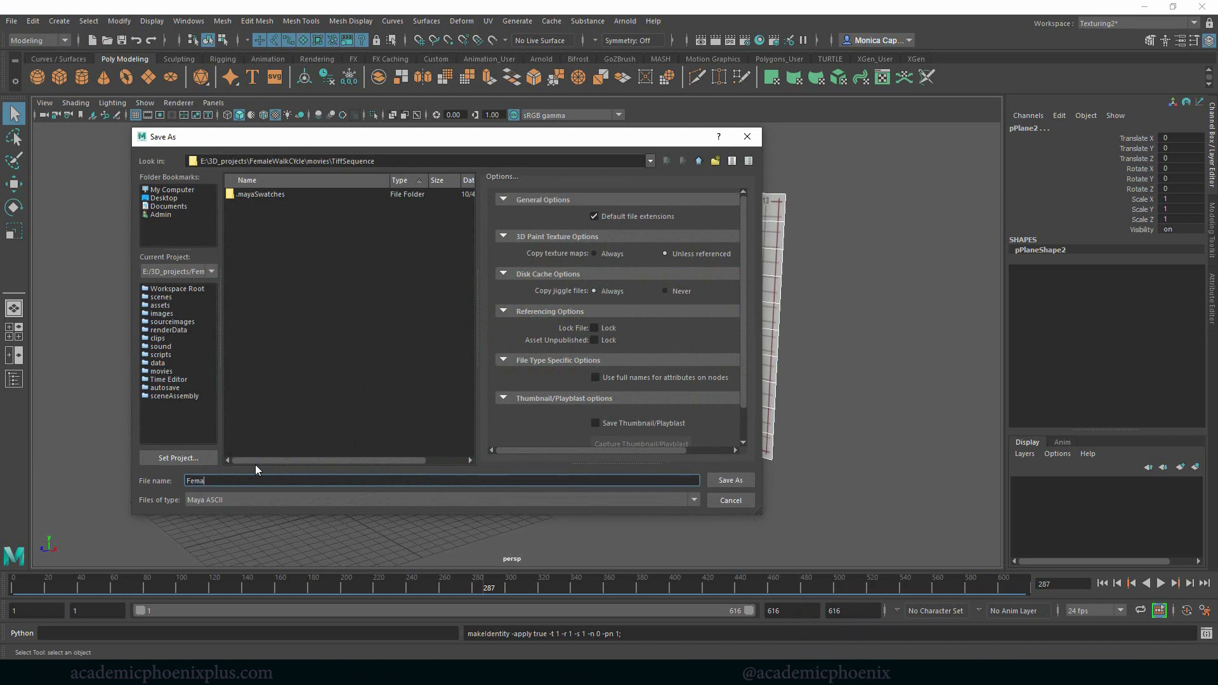
pyautogui.write('leWalkCycle_v1_SceneSetup')
pyautogui.click(215, 501)
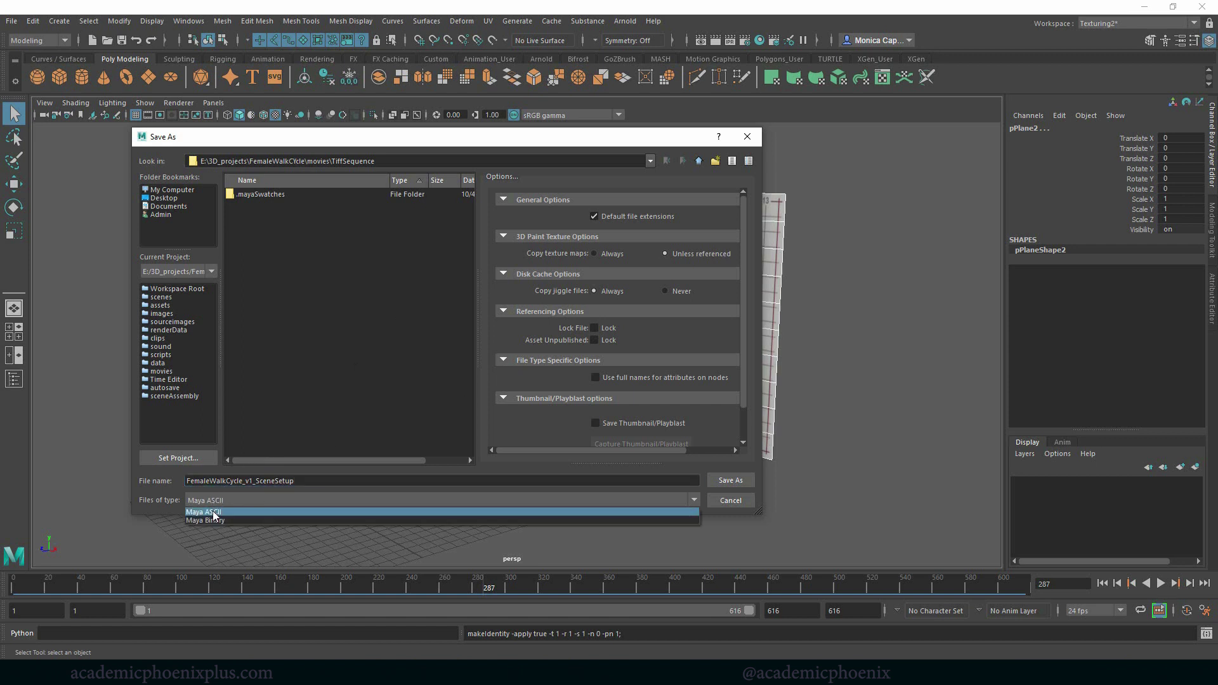
pyautogui.click(214, 512)
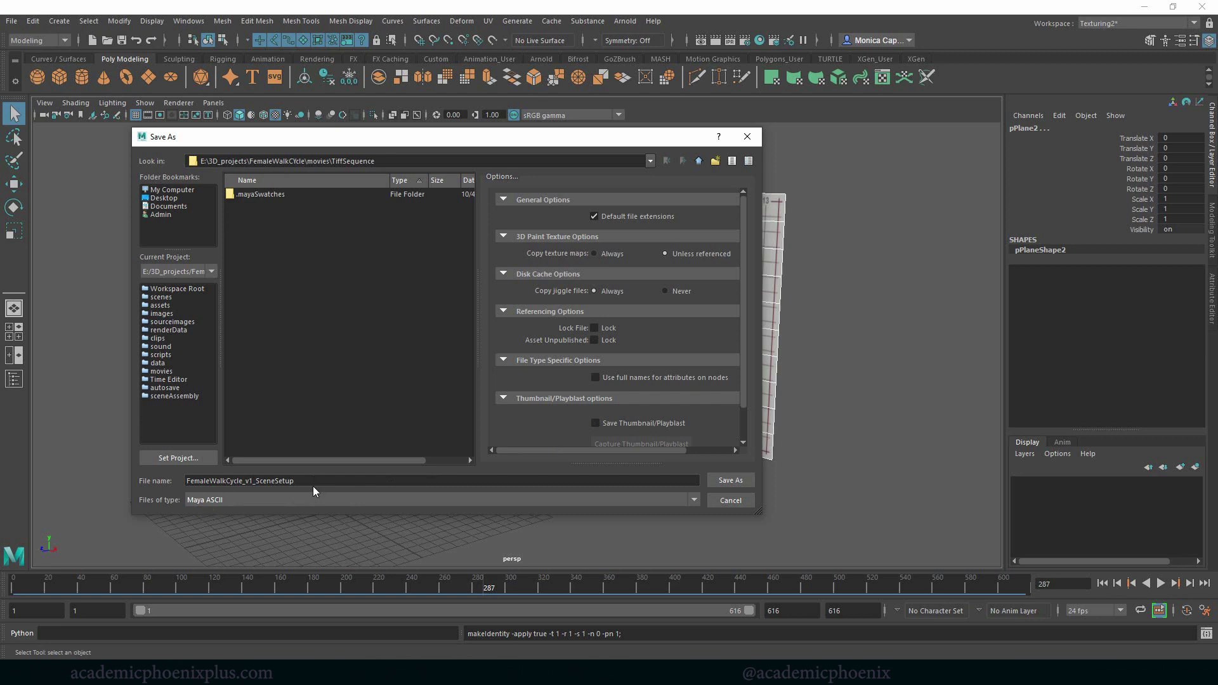
pyautogui.click(265, 499)
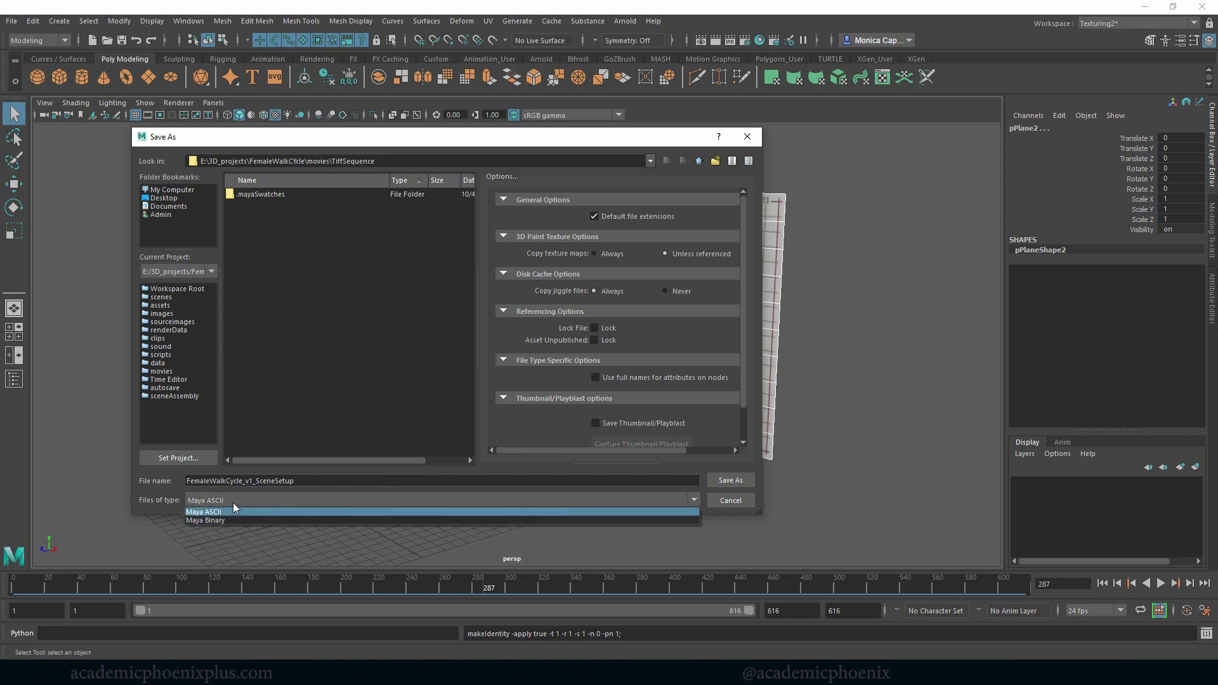
pyautogui.click(235, 509)
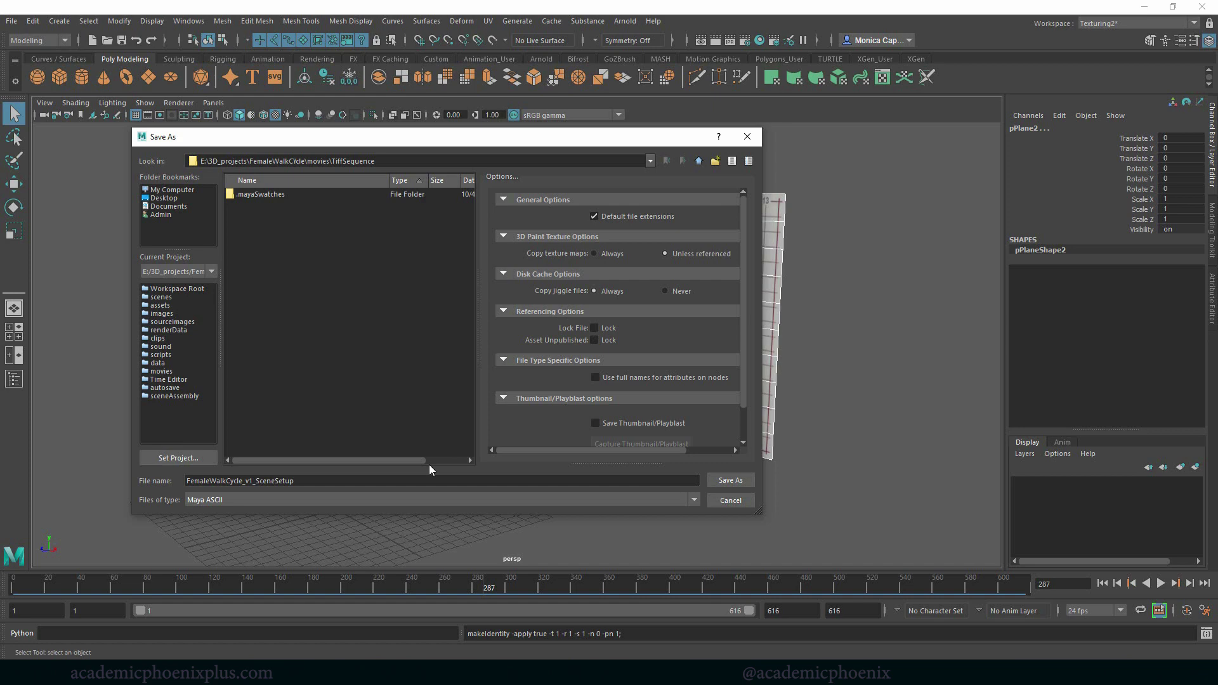
pyautogui.click(737, 481)
# Step: Move pPlane2 about 22 units further left, freeze its transforms and resave the scene
pyautogui.click(580, 349)
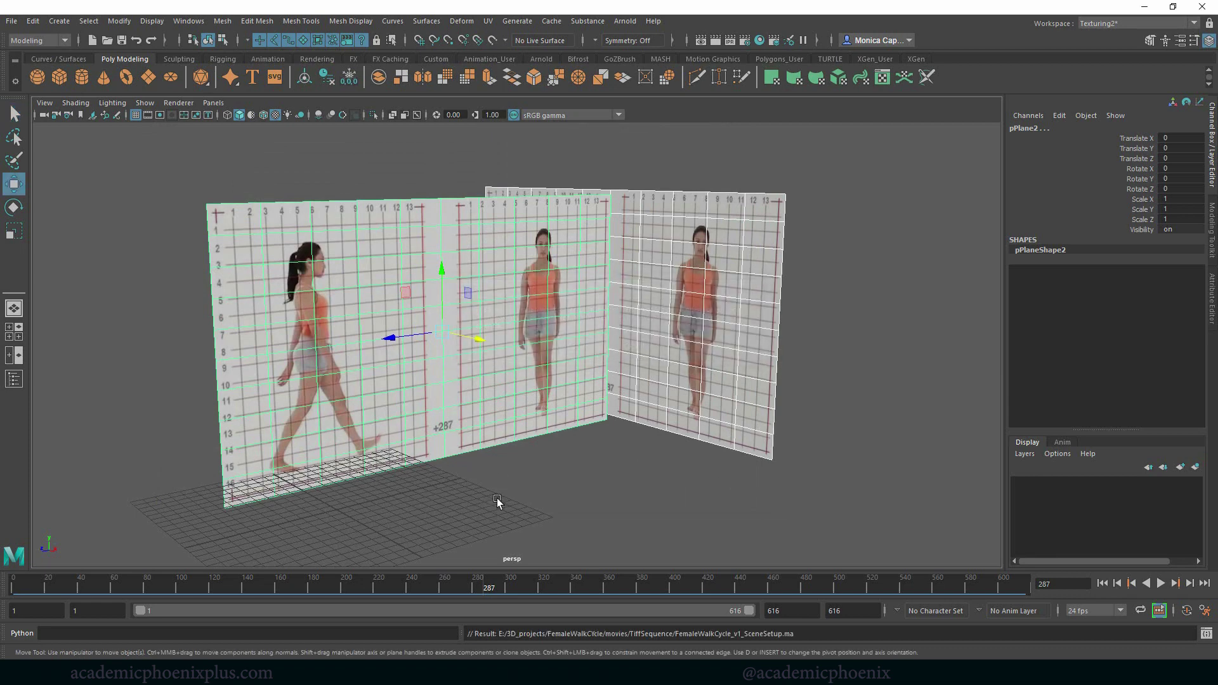
pyautogui.click(537, 468)
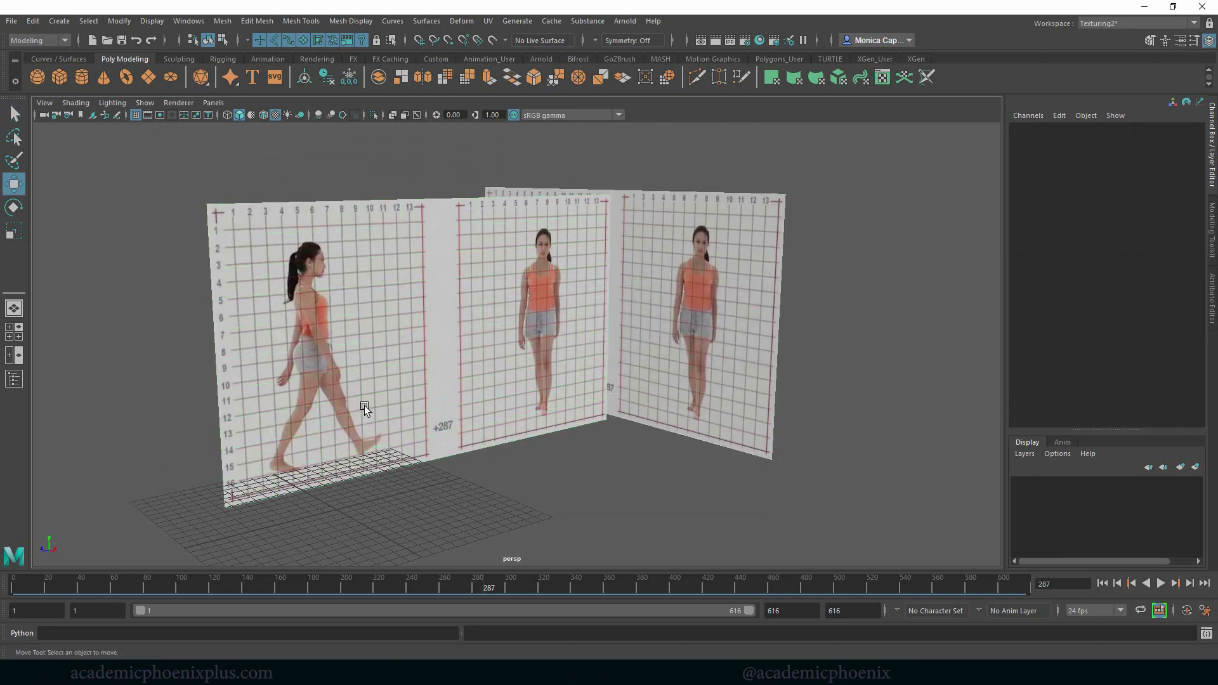
pyautogui.click(474, 406)
pyautogui.moveTo(476, 347); pyautogui.dragTo(357, 324)
pyautogui.click(349, 79)
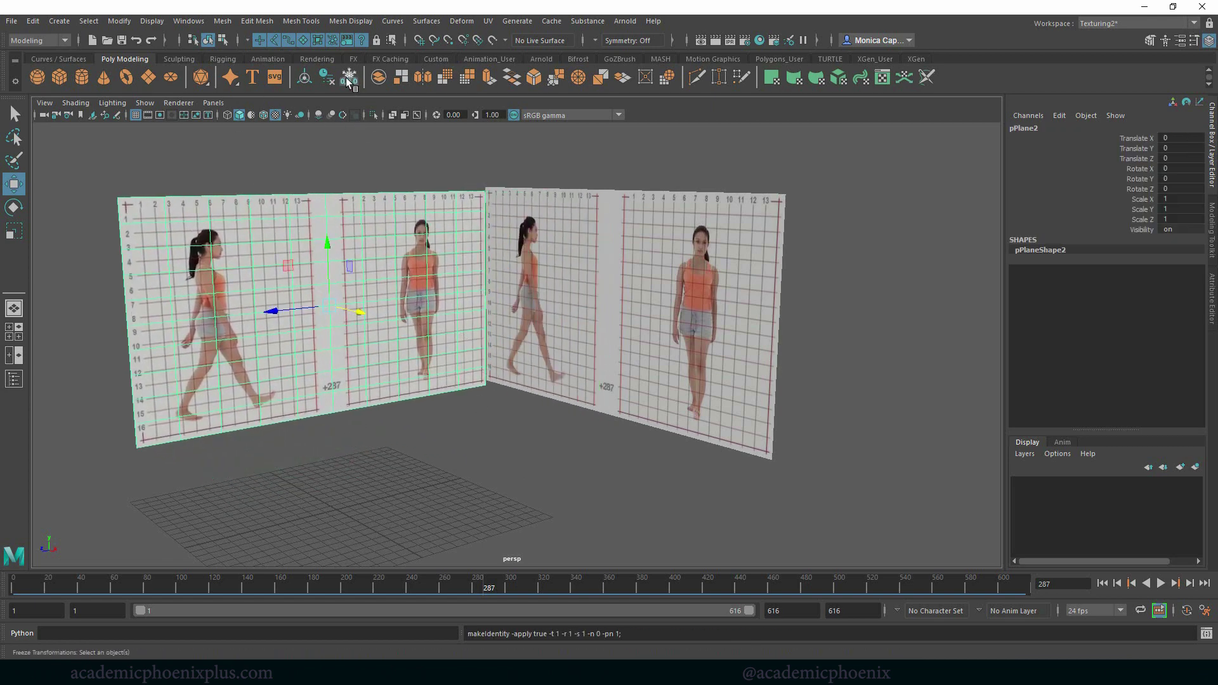
pyautogui.hotkey('ctrl', 's')
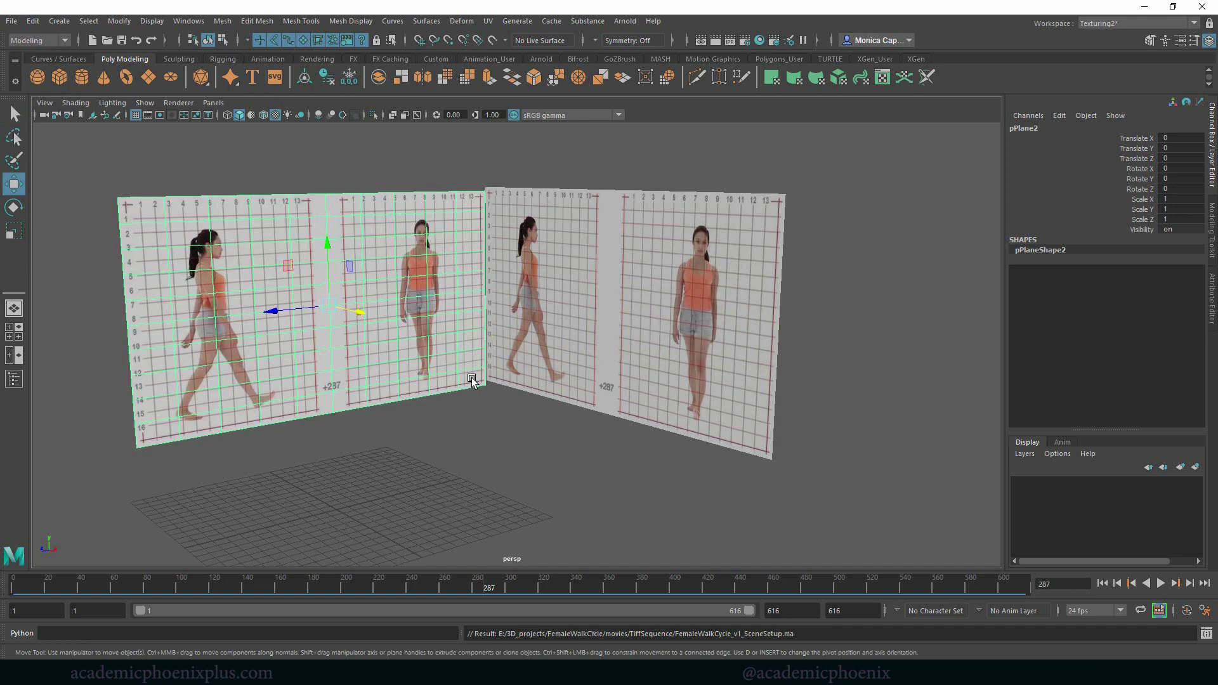